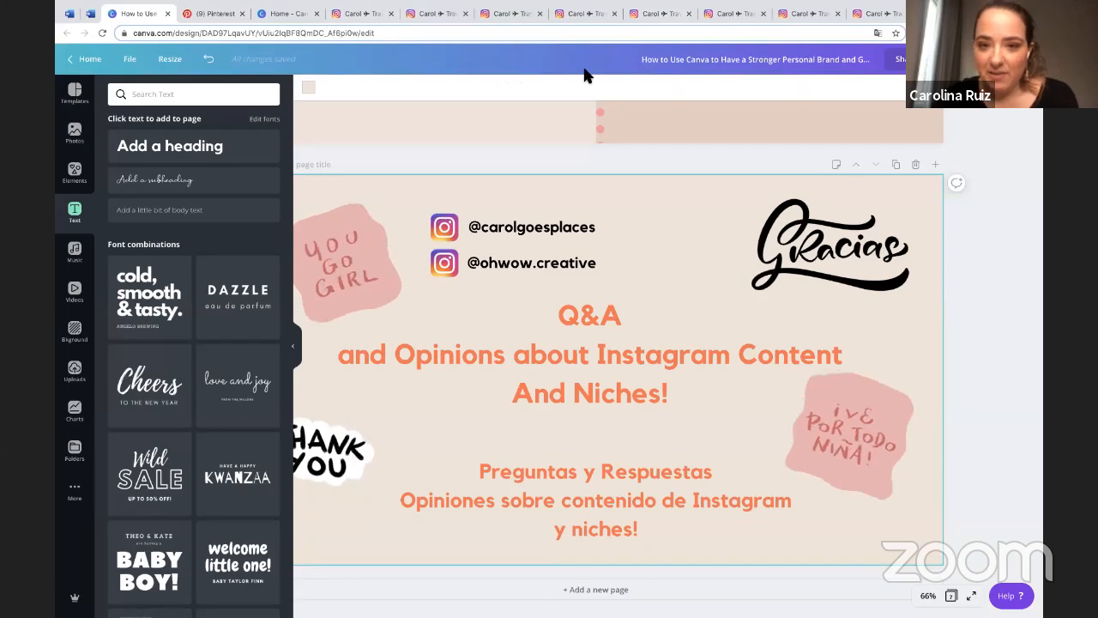
# Step: Switch to Instagram to look over the creator's profile page, and view the post about supporting a local café
pyautogui.click(372, 11)
pyautogui.moveTo(415, 139)
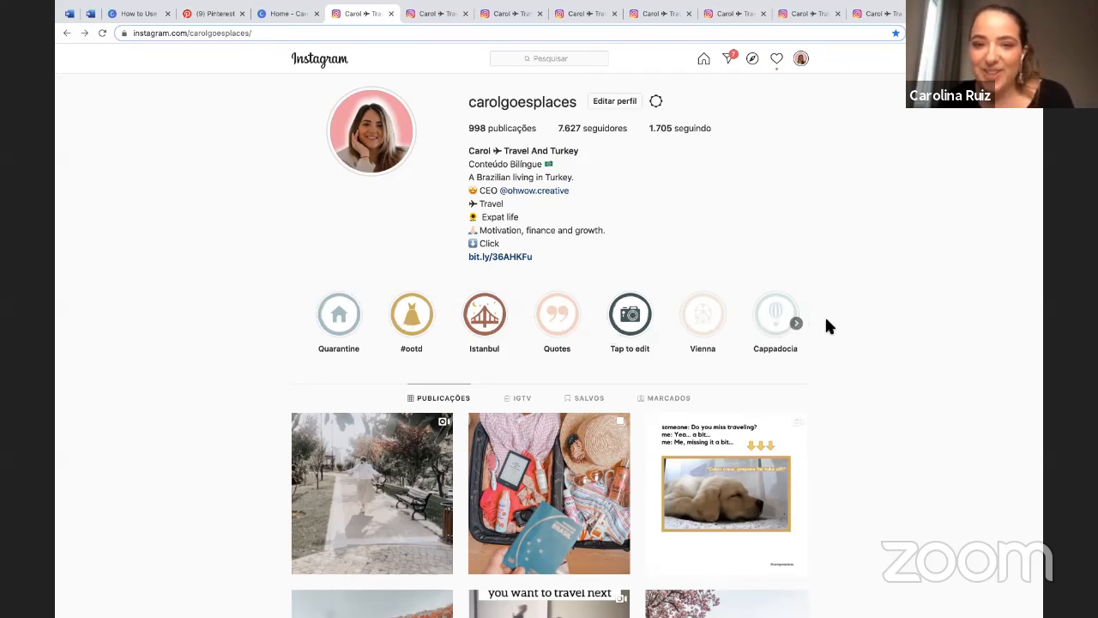
pyautogui.click(442, 14)
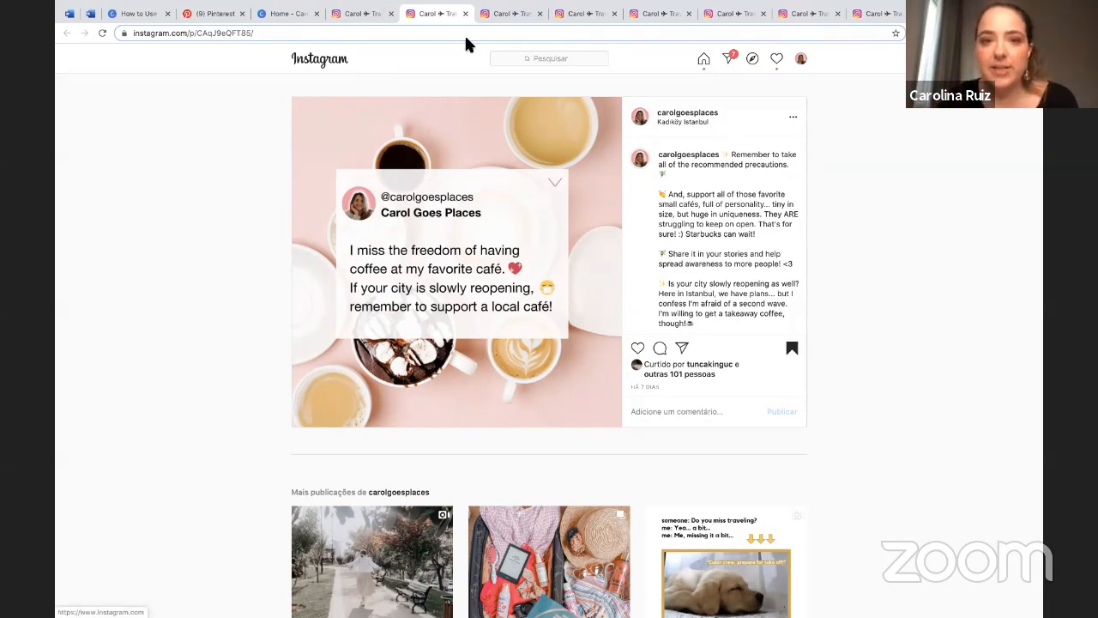
# Step: View both slides of the "3 peculiar Turkish Dishes" post and look through its caption and comments
pyautogui.click(505, 14)
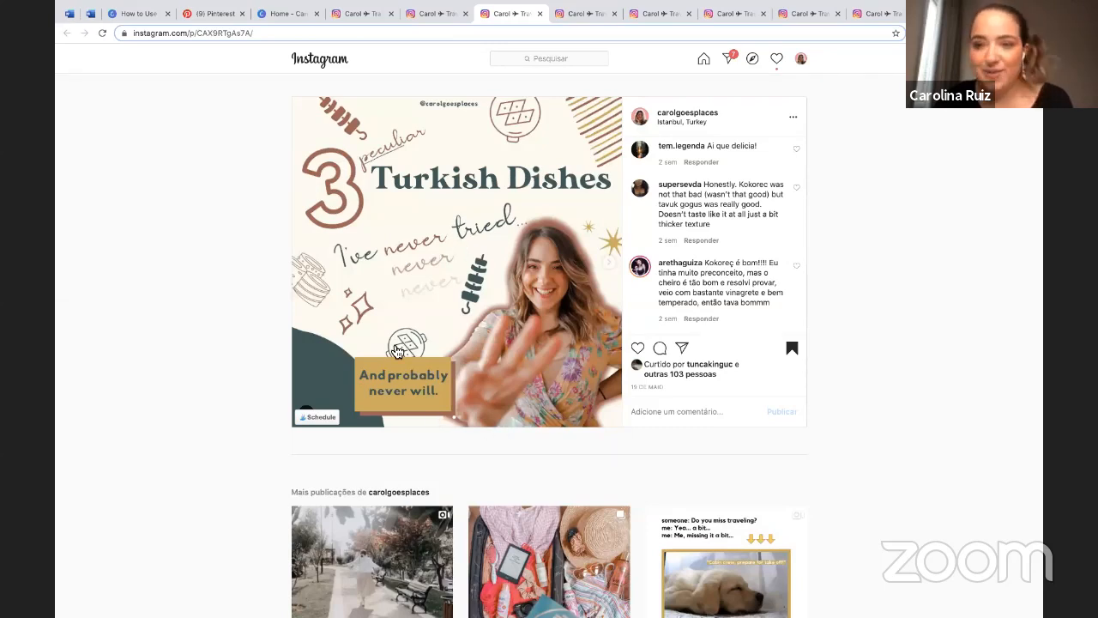
pyautogui.click(608, 263)
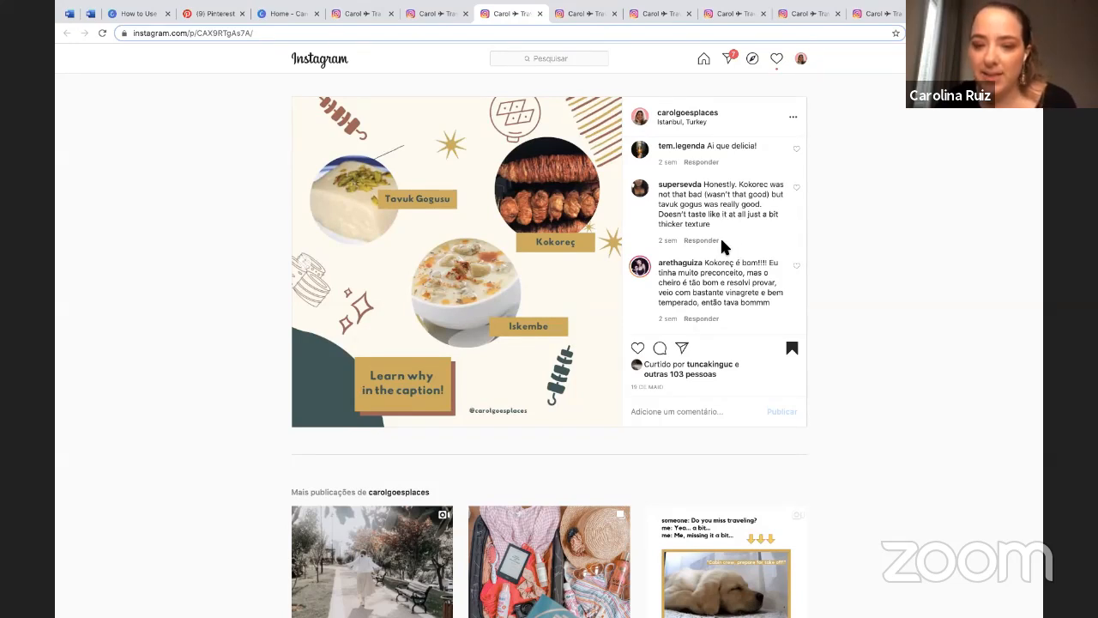
pyautogui.scroll(-2, 720, 236)
pyautogui.scroll(2, 720, 236)
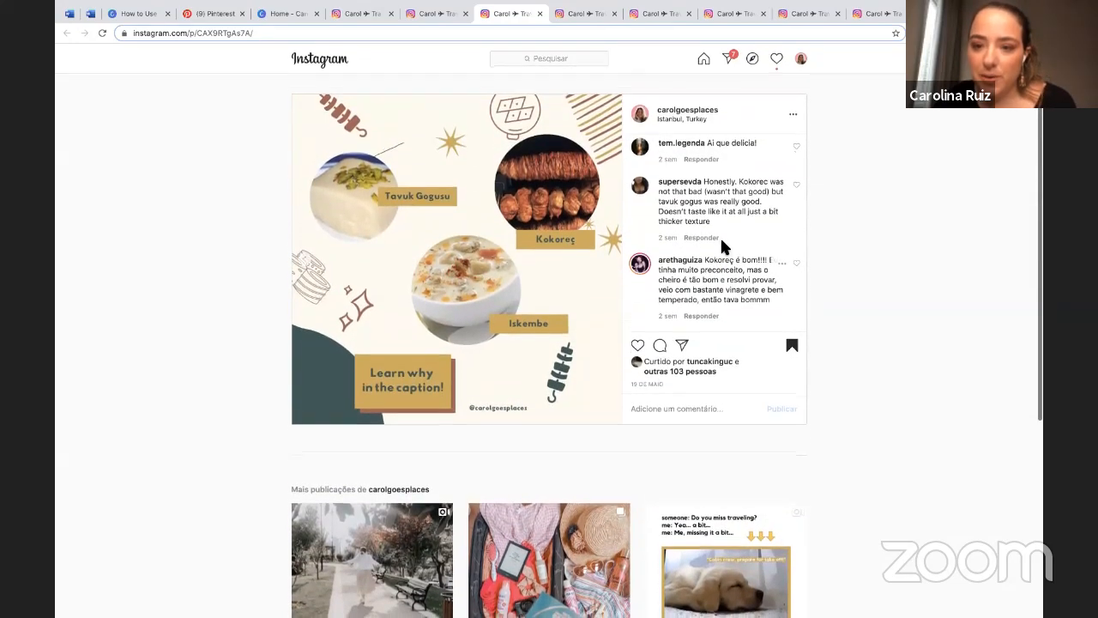
pyautogui.scroll(-1, 720, 244)
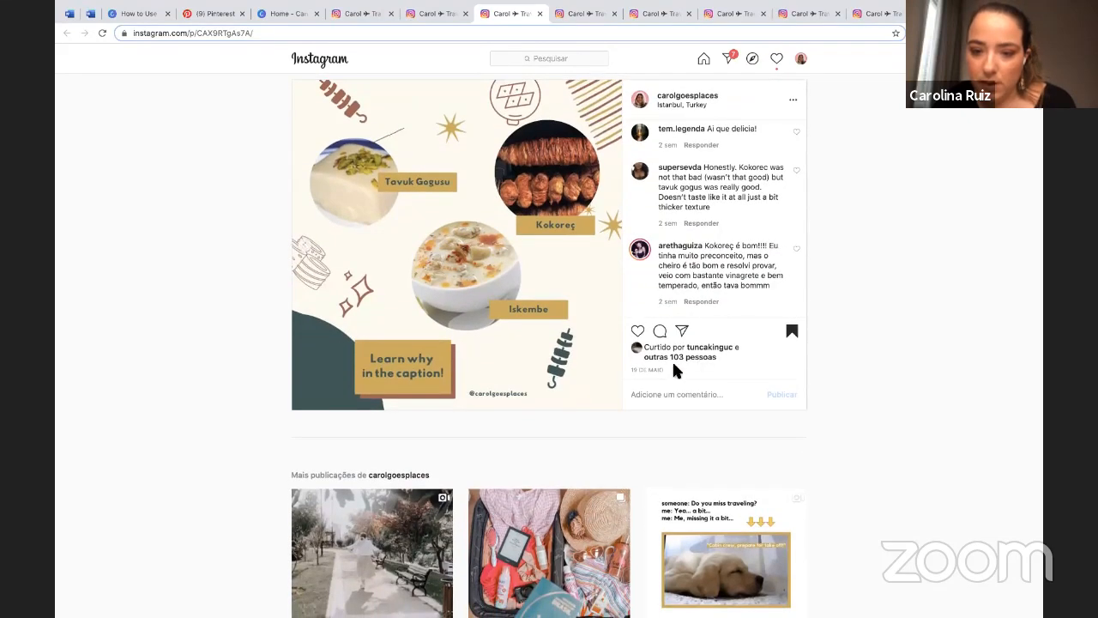
pyautogui.scroll(1, 712, 189)
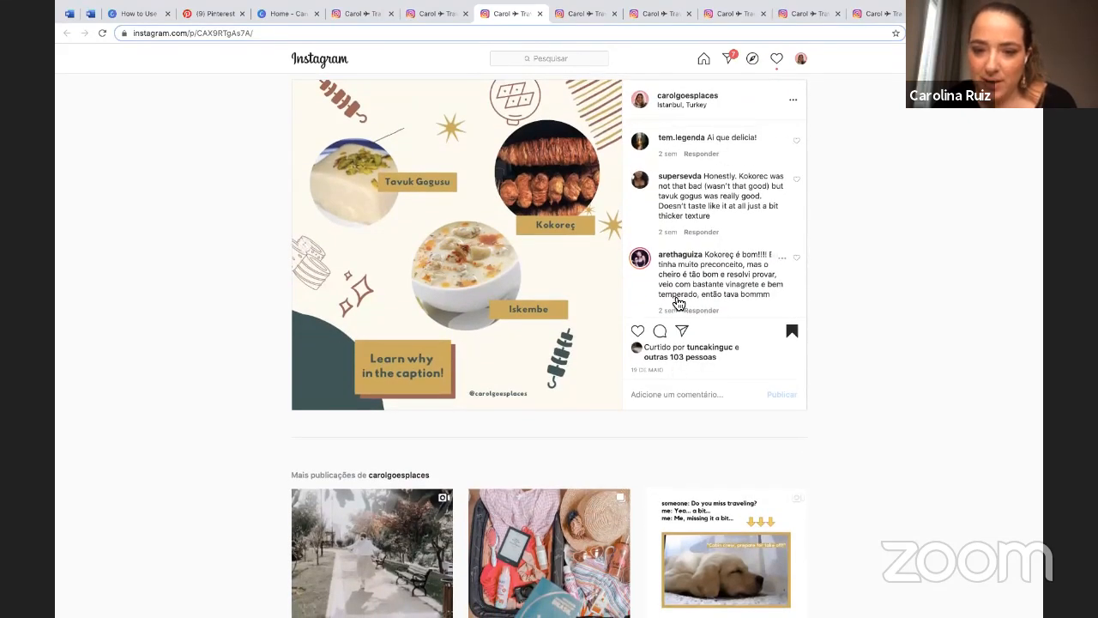
pyautogui.scroll(-5, 700, 244)
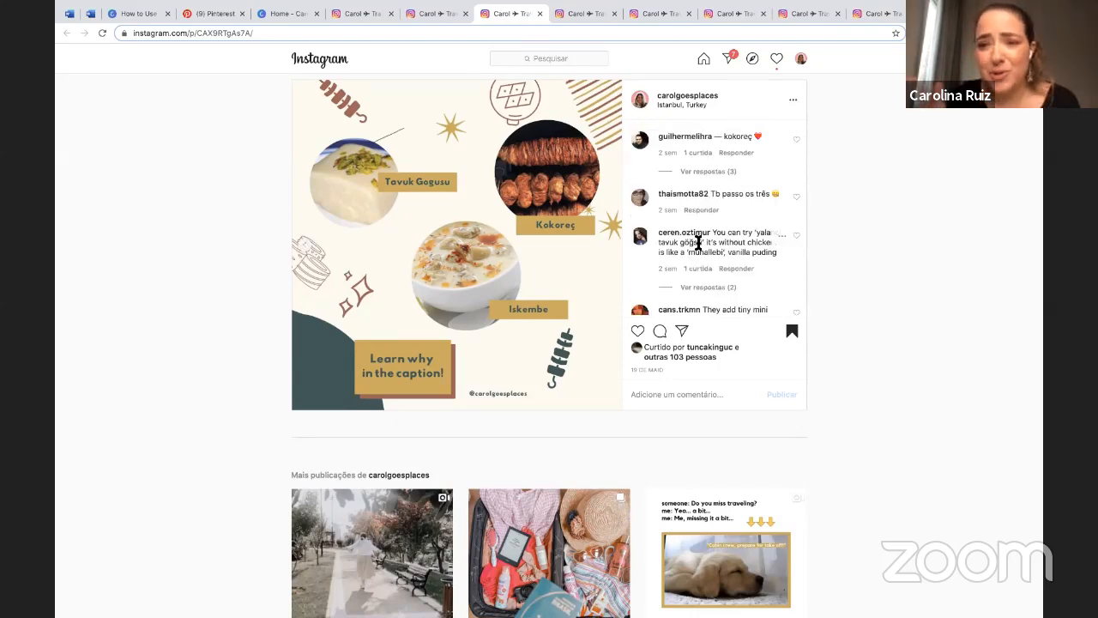
pyautogui.scroll(4, 699, 245)
pyautogui.scroll(6, 702, 248)
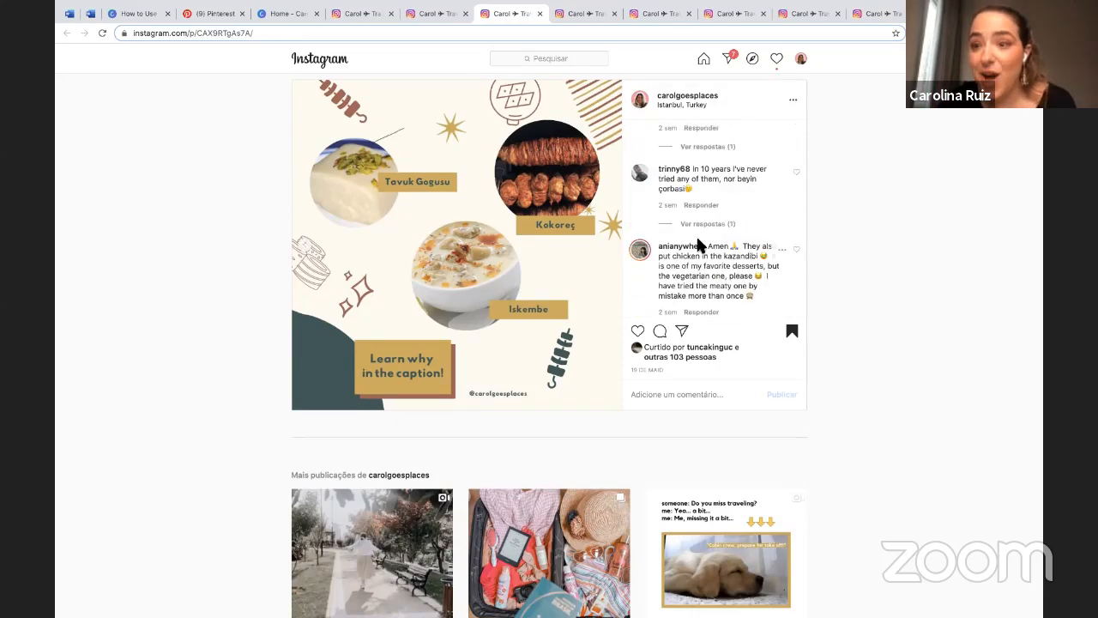
pyautogui.scroll(-6, 699, 242)
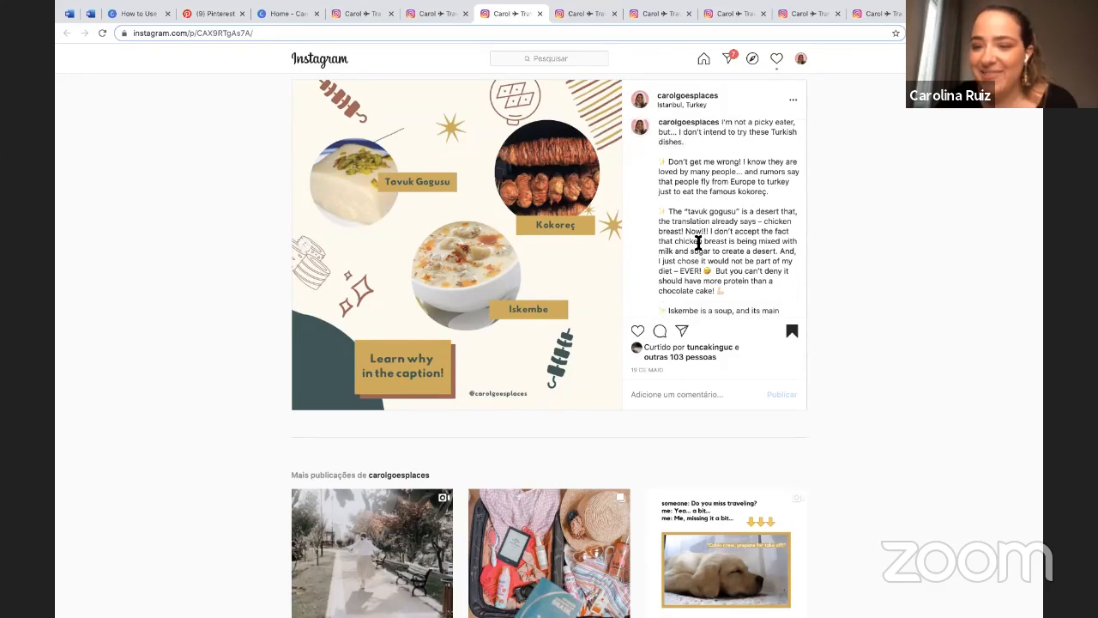
pyautogui.scroll(-10, 699, 243)
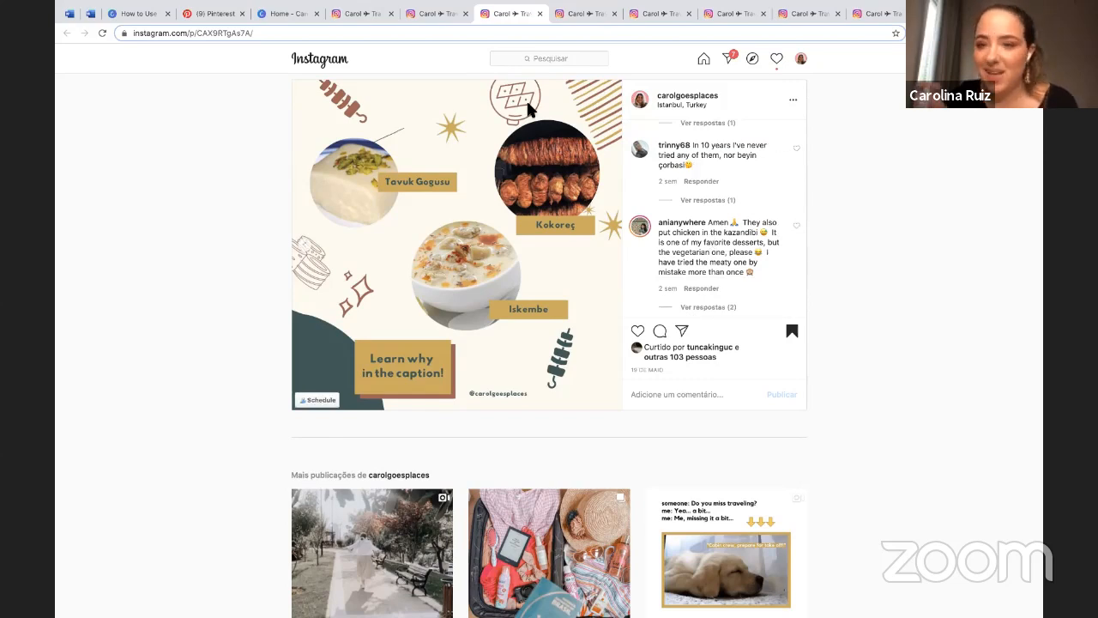
# Step: Close the Turkish dishes post and view the "where would you like to live?", "Living in Turkey" and "Monday Mood" posts
pyautogui.moveTo(558, 18)
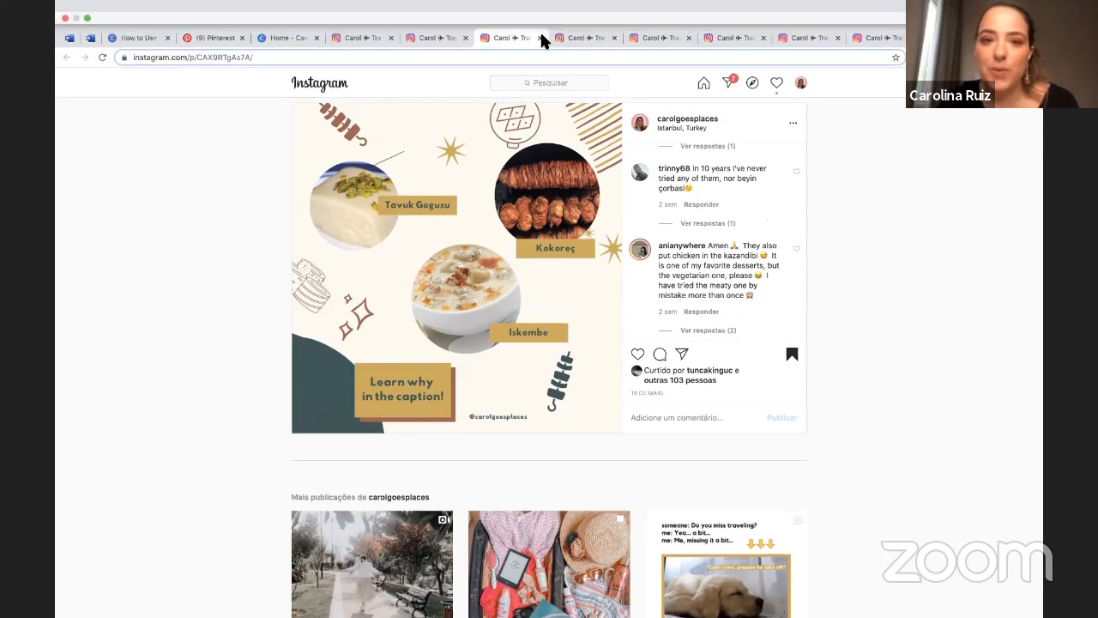
pyautogui.click(540, 37)
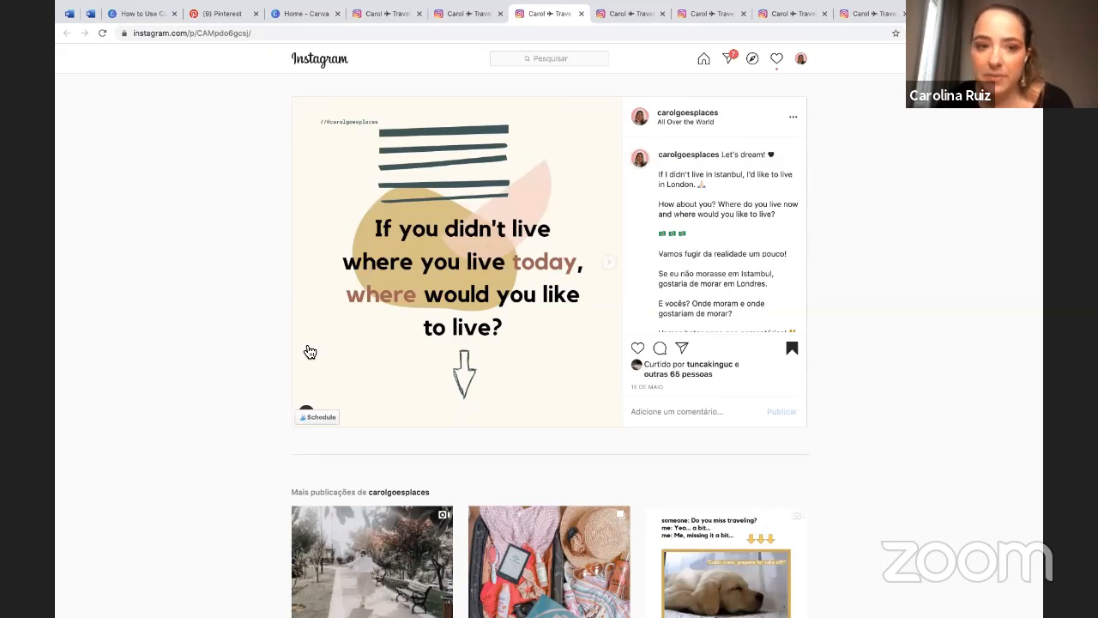
pyautogui.click(633, 15)
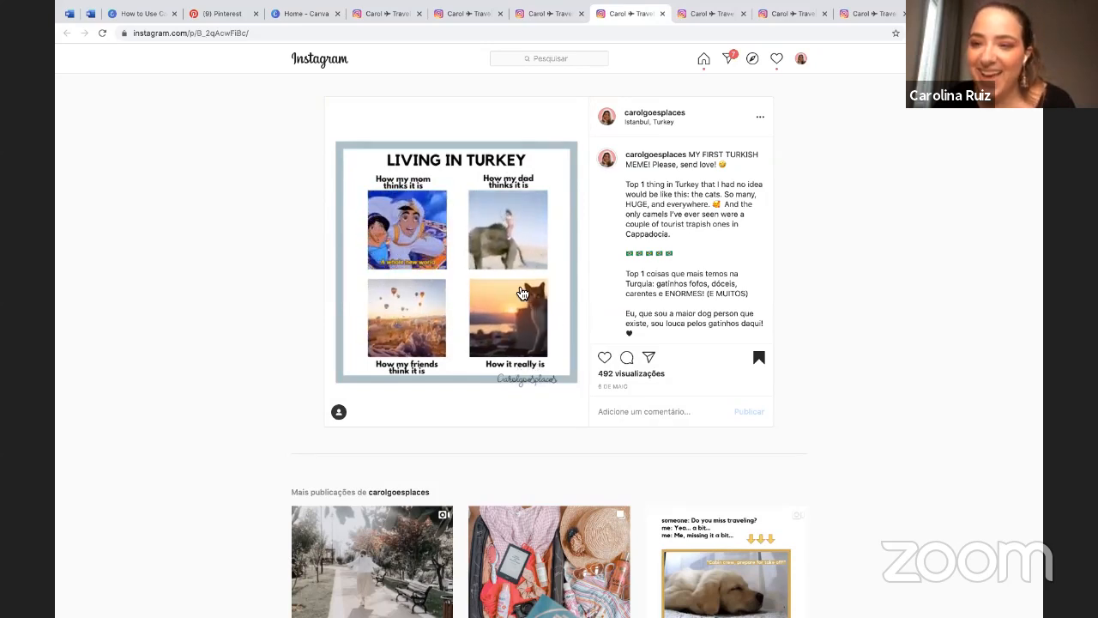
pyautogui.click(714, 16)
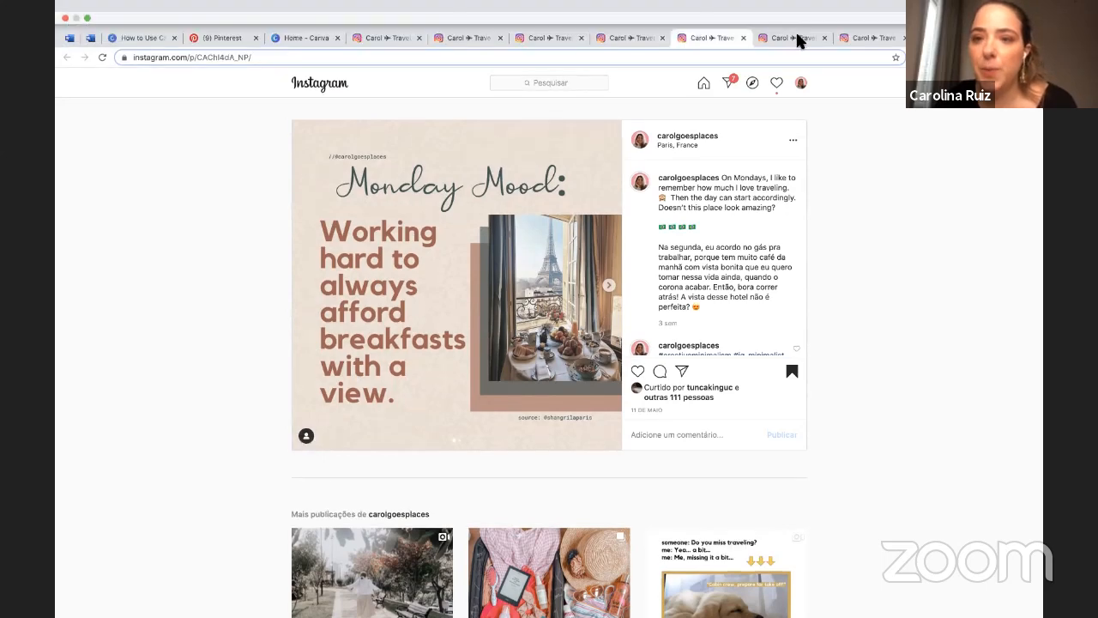
pyautogui.click(789, 9)
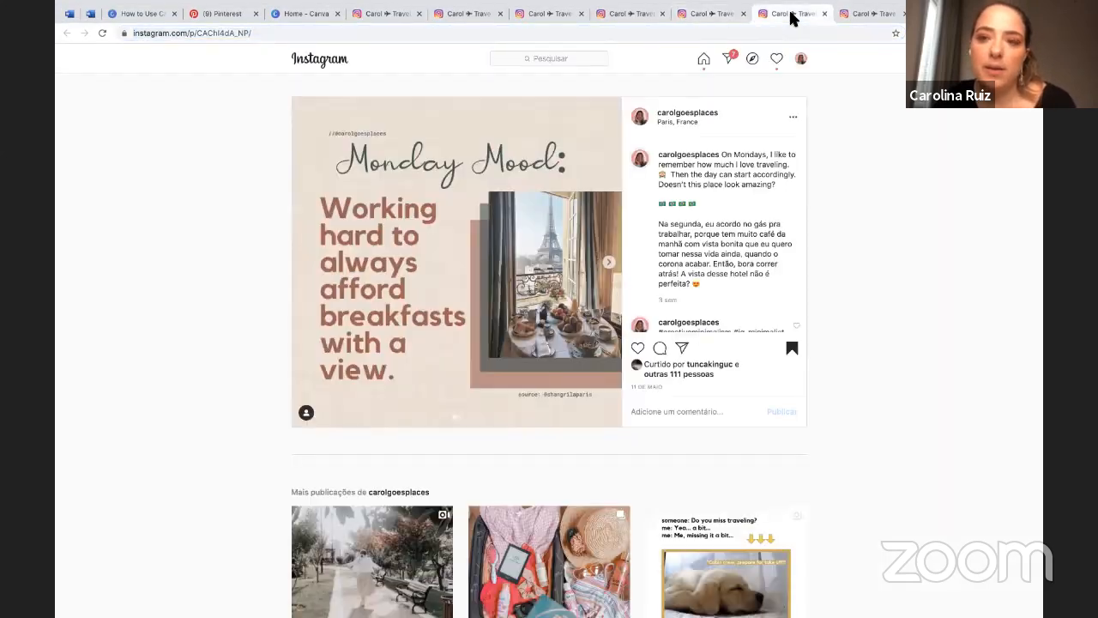
# Step: Read the caption and comments of the "Don't do what I did!" post about taxi scams, and close the post
pyautogui.click(854, 13)
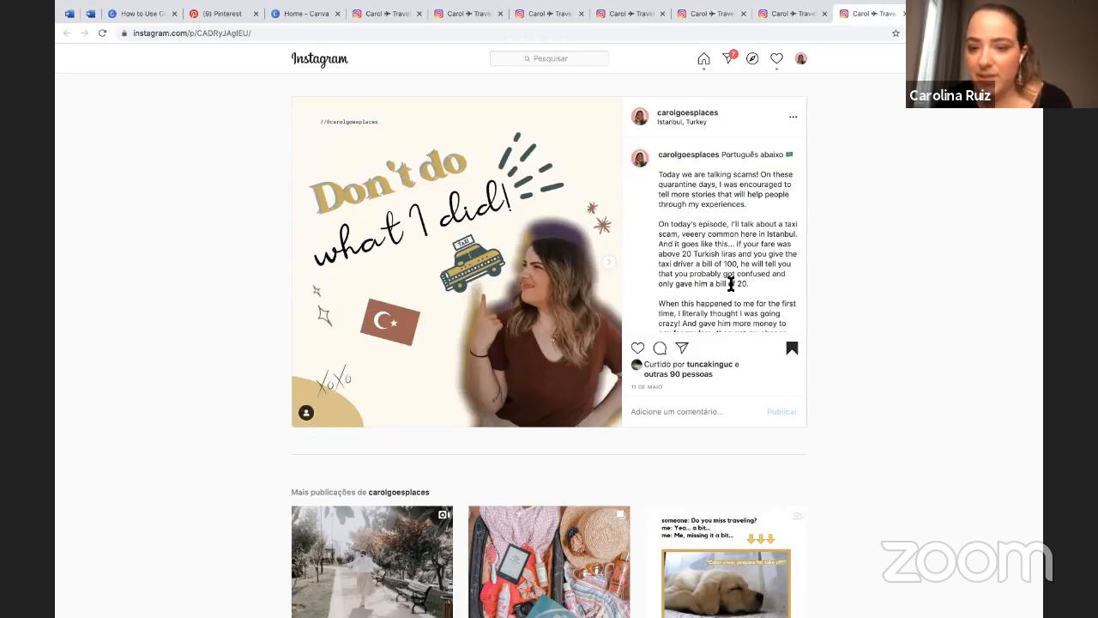
pyautogui.scroll(-10, 731, 284)
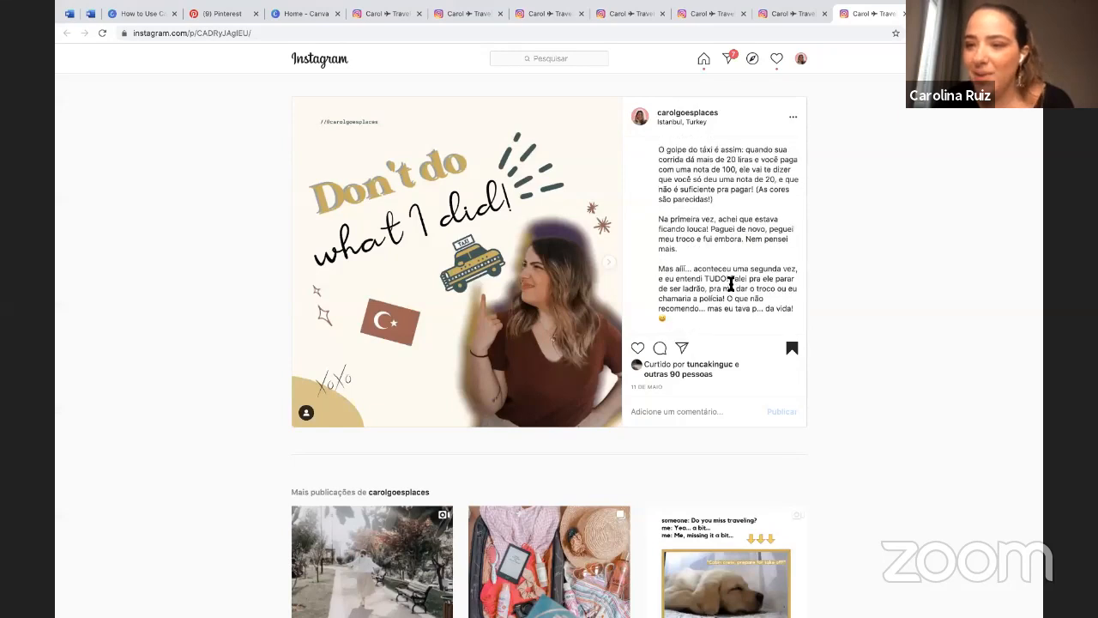
pyautogui.scroll(-3, 730, 284)
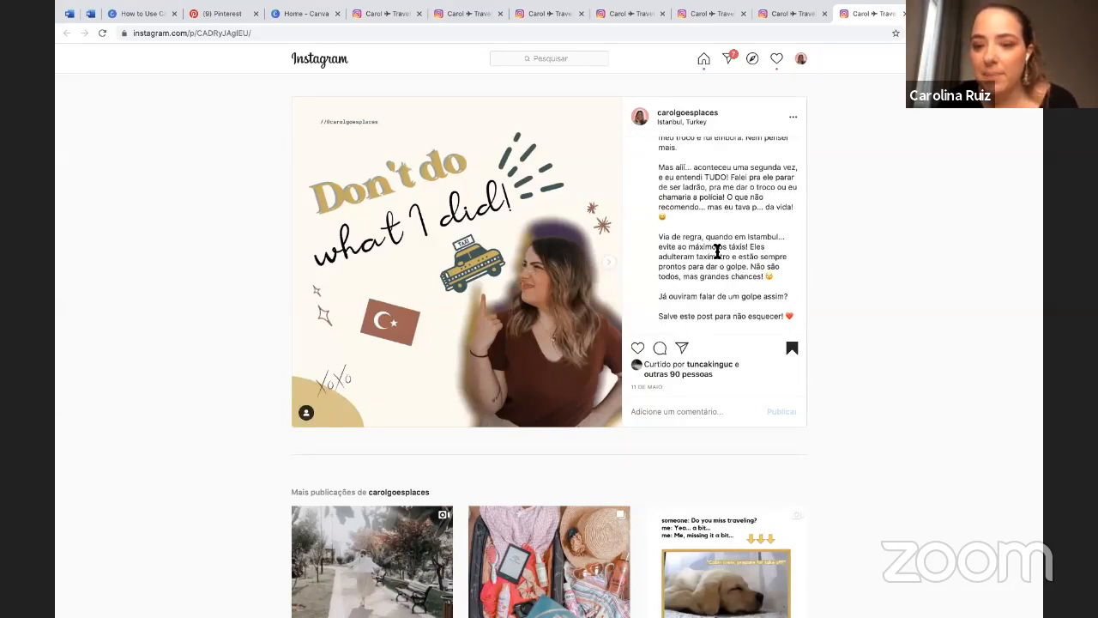
pyautogui.scroll(-10, 716, 251)
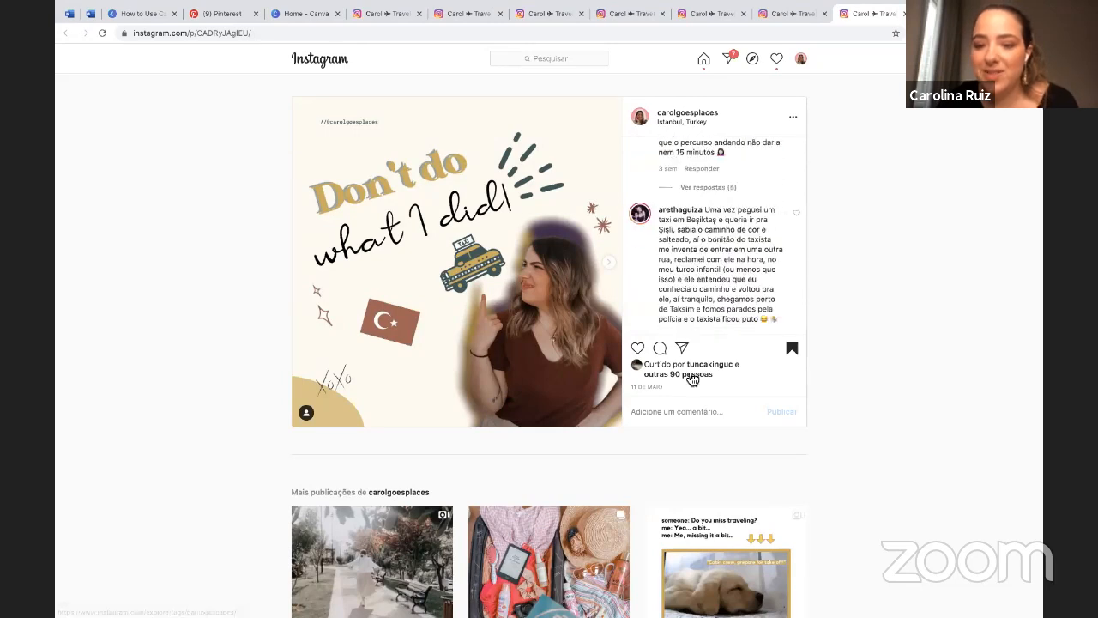
pyautogui.scroll(-5, 709, 257)
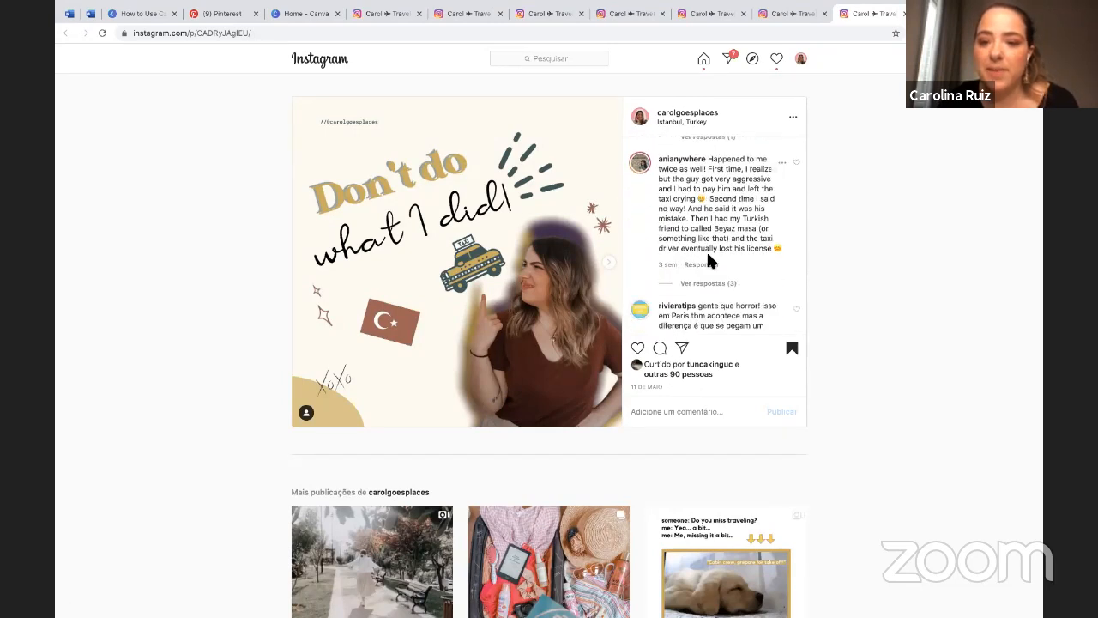
pyautogui.scroll(-1, 709, 258)
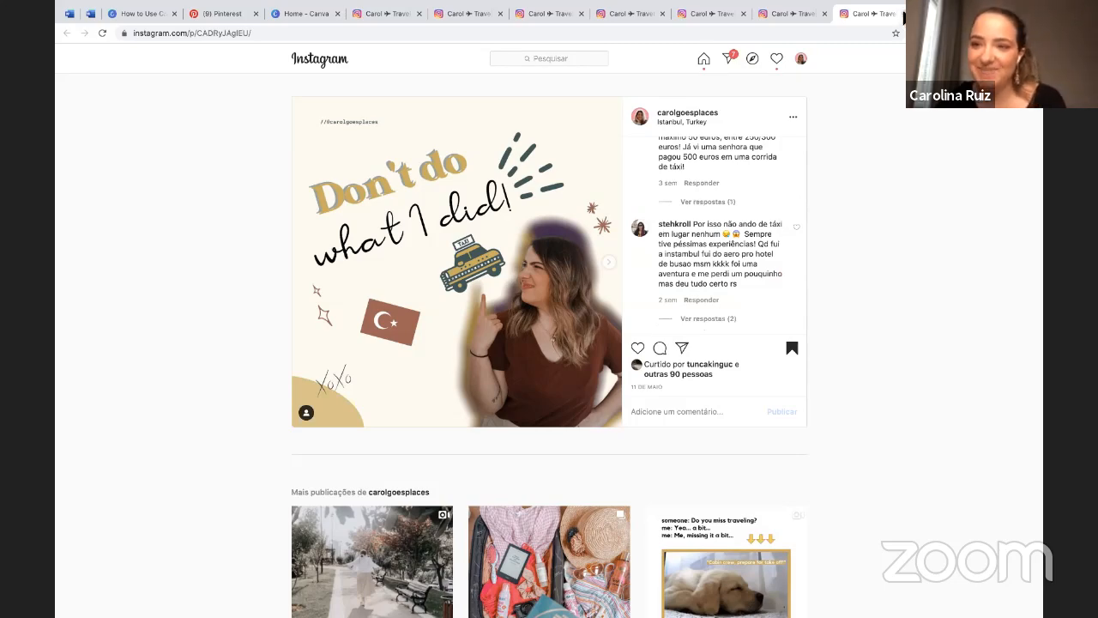
pyautogui.click(898, 14)
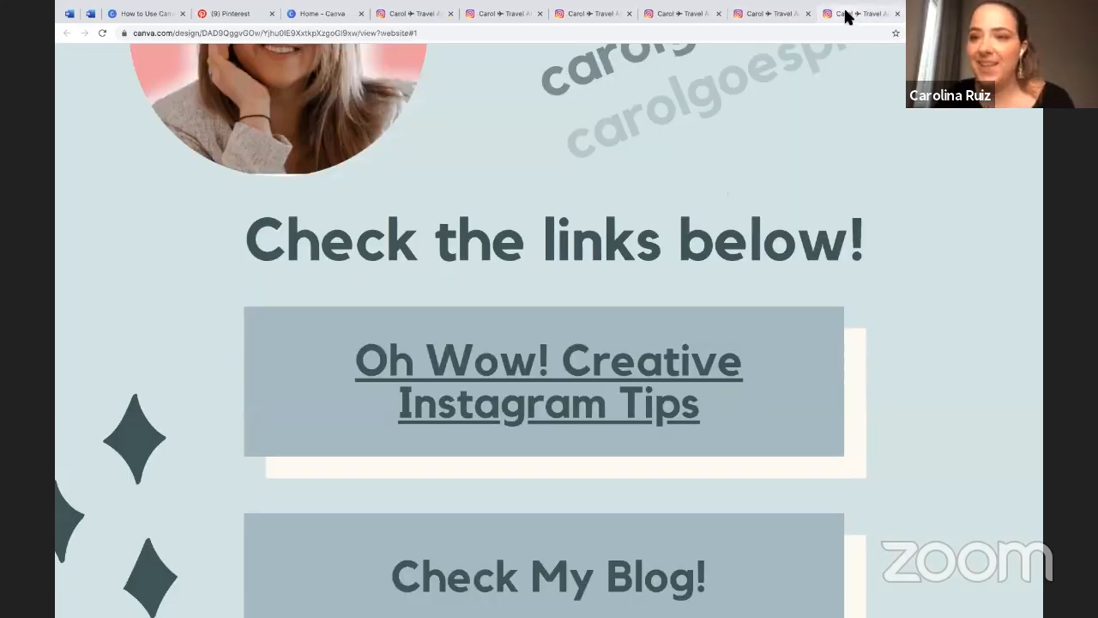
# Step: Examine the "Check the links below!" Canva website, from its header and link blocks to the last YouTube video section
pyautogui.scroll(5, 698, 257)
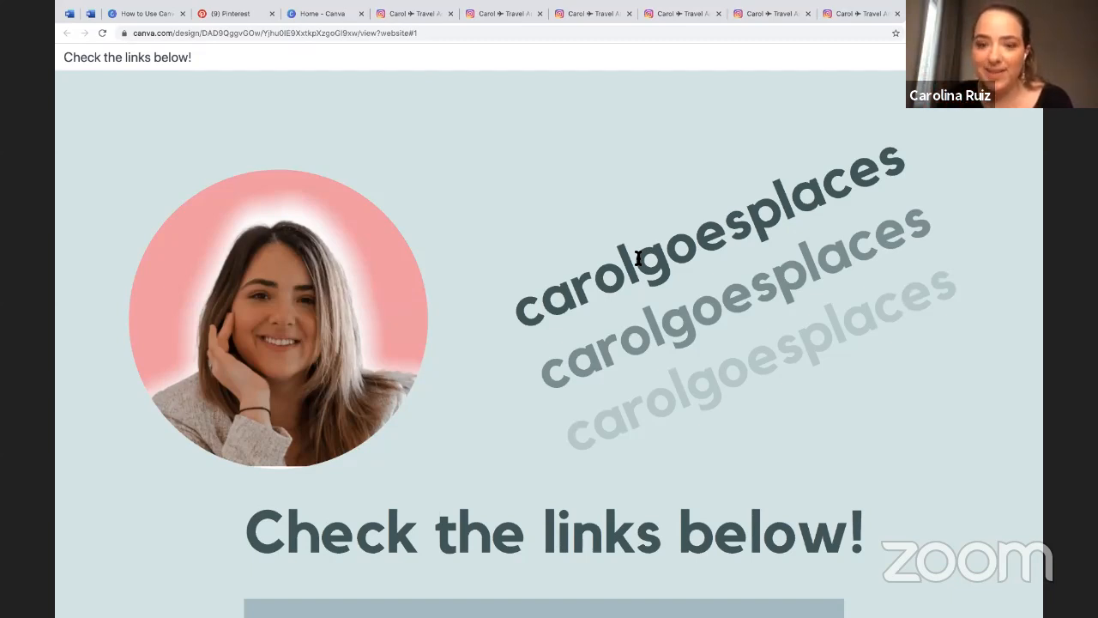
pyautogui.scroll(-3, 521, 267)
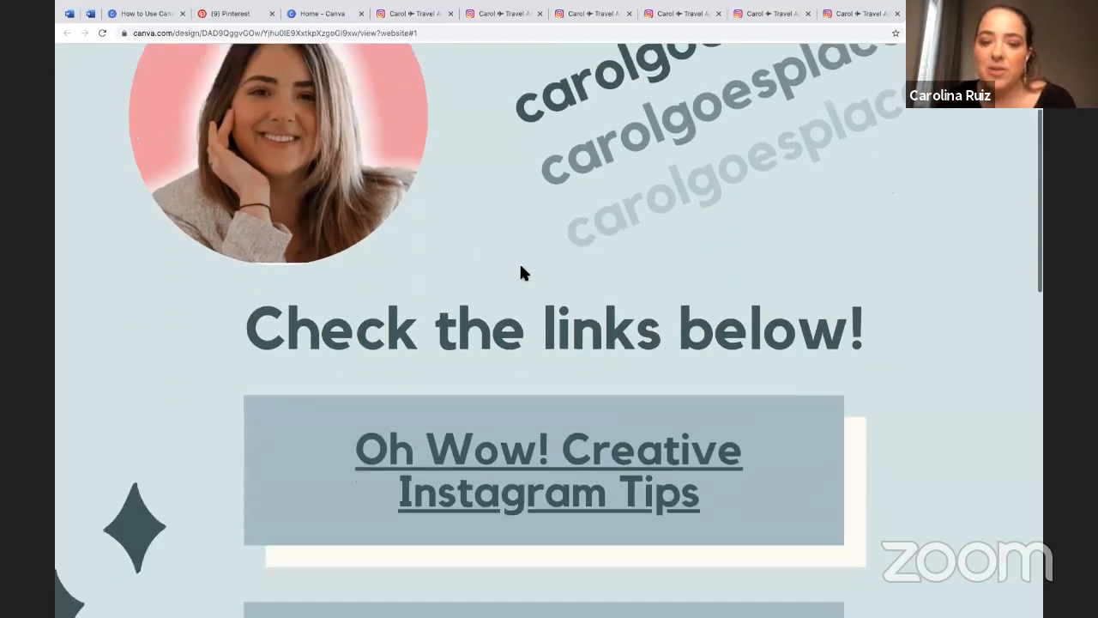
pyautogui.scroll(-1, 521, 272)
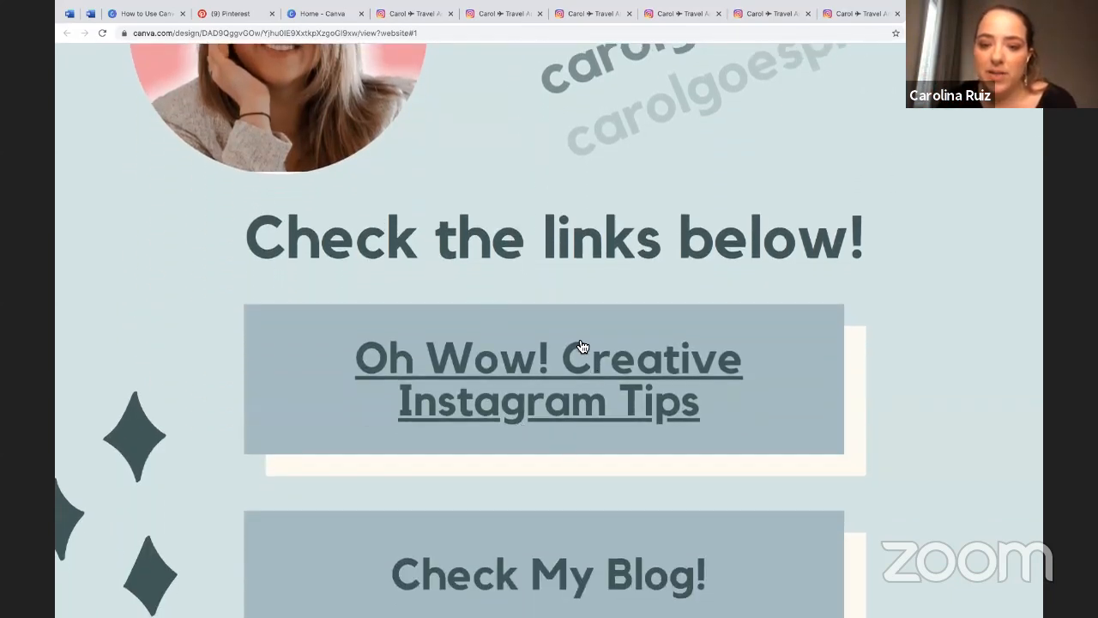
pyautogui.scroll(-3, 554, 343)
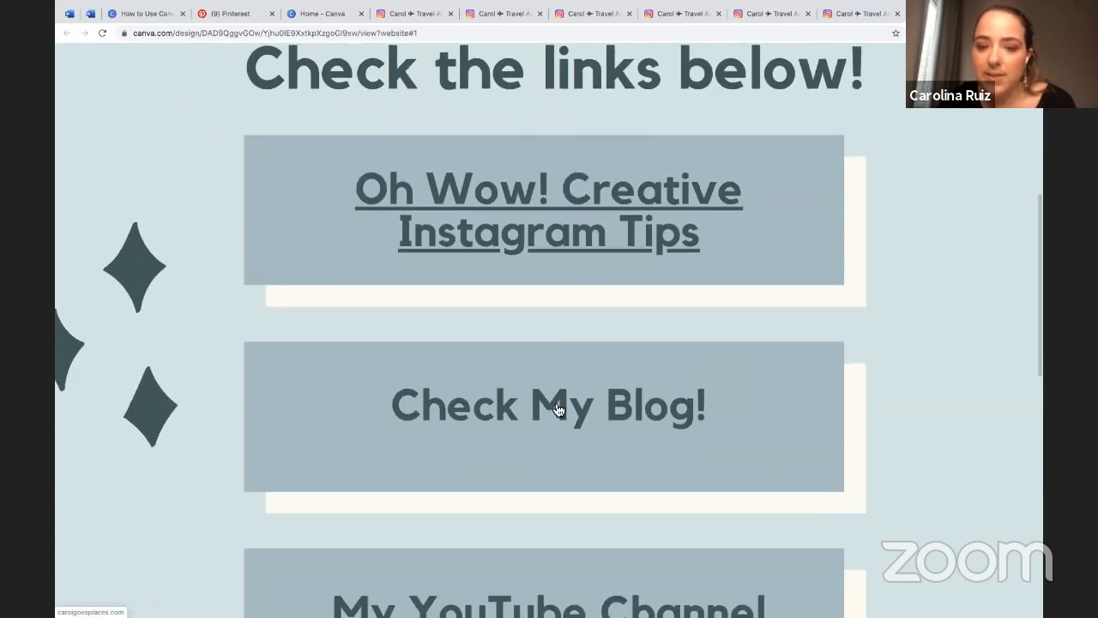
pyautogui.scroll(-7, 549, 504)
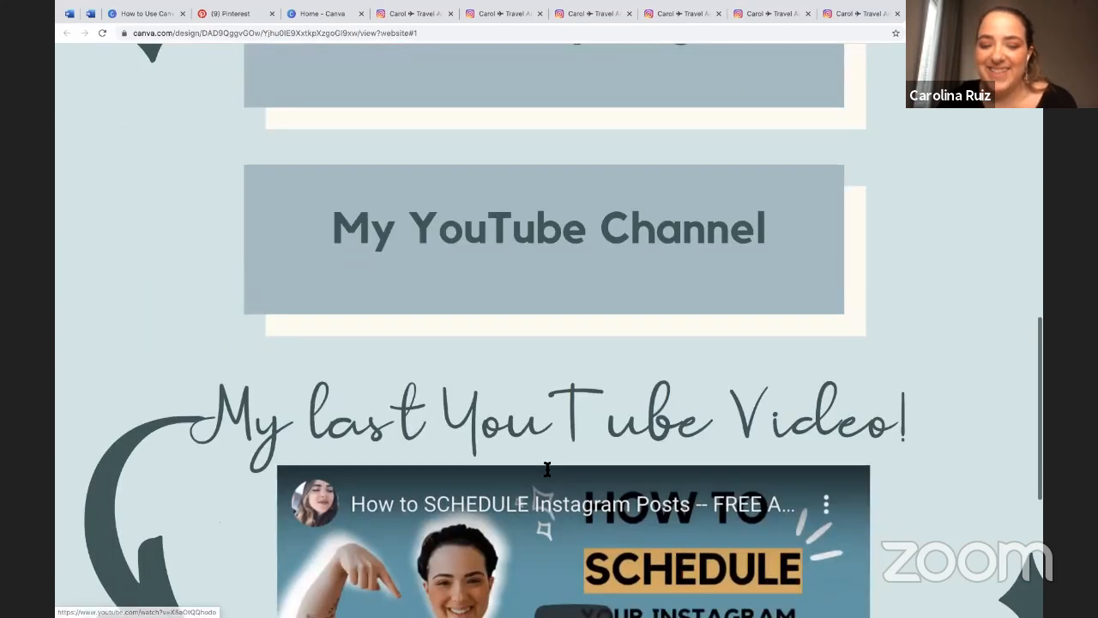
pyautogui.scroll(-4, 546, 469)
pyautogui.scroll(1, 548, 437)
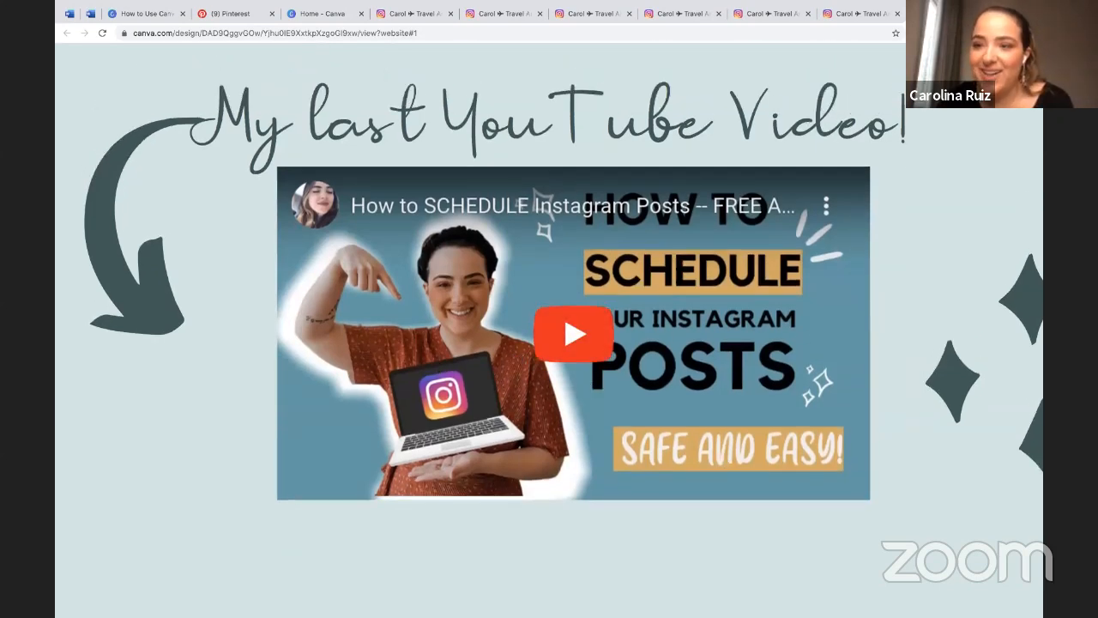
pyautogui.scroll(3, 646, 175)
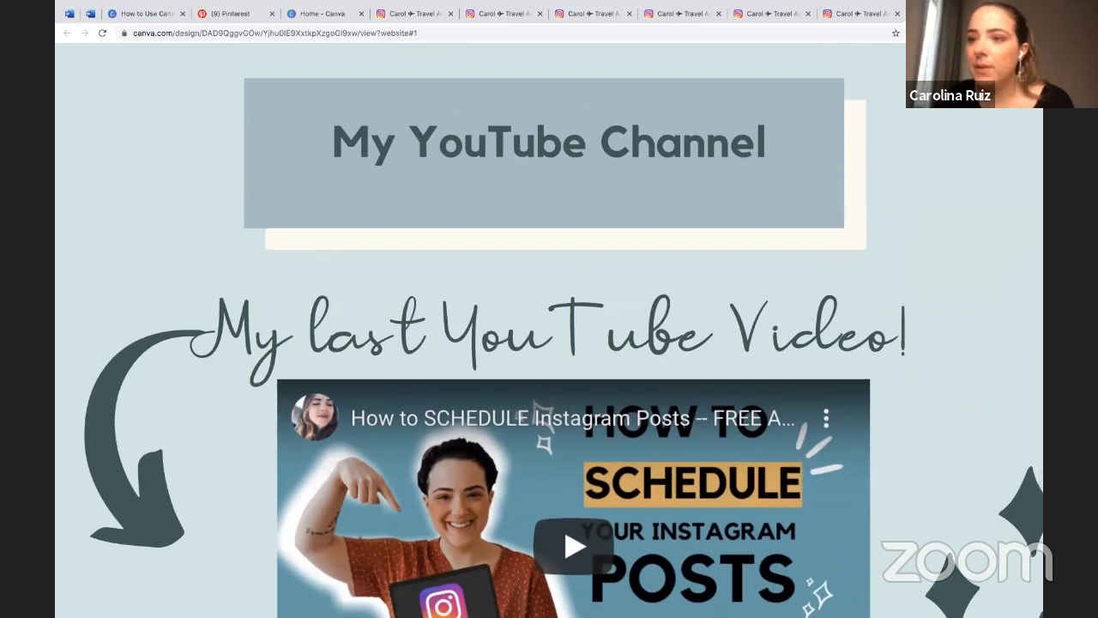
# Step: Close the links website and all remaining Instagram pages to return to the Canva home page
pyautogui.hotkey('ctrl', 'w')
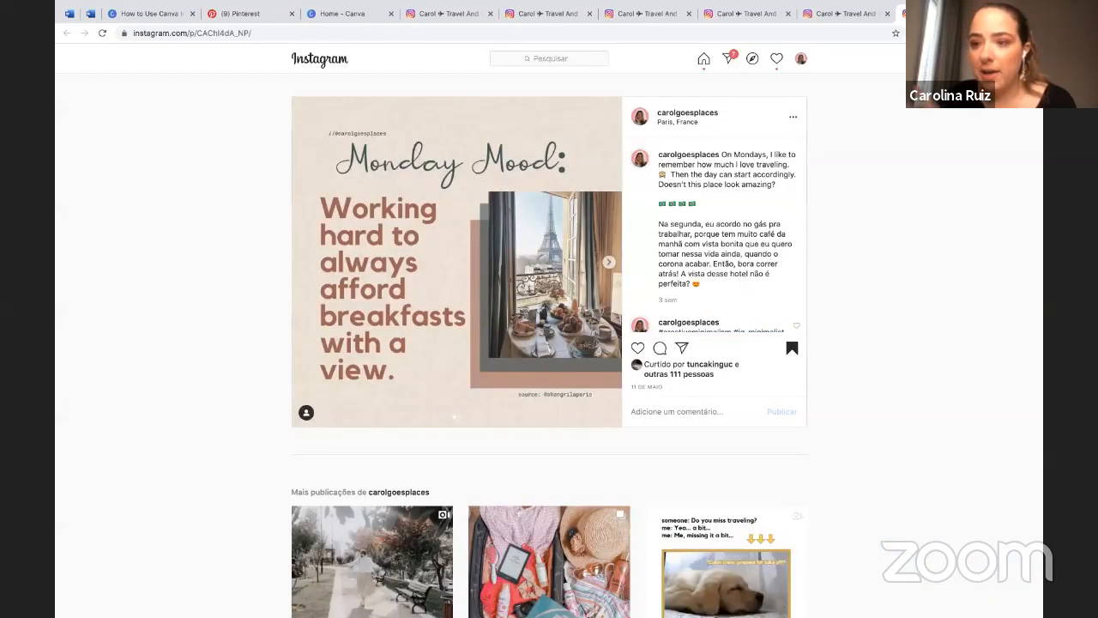
pyautogui.hotkey('ctrl', 'w')
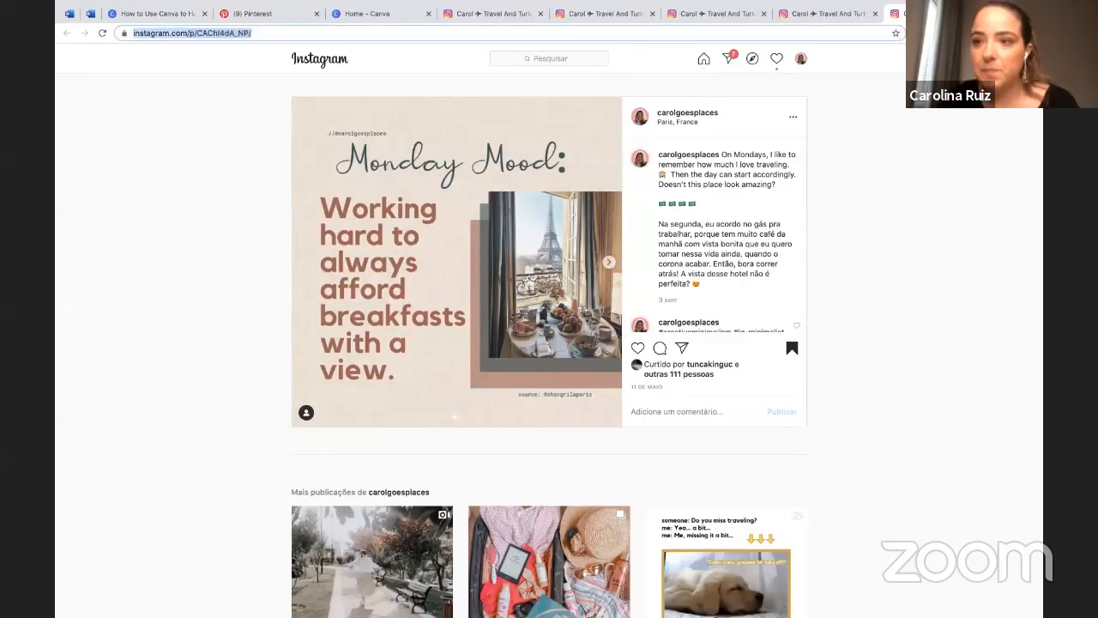
pyautogui.hotkey('ctrl', 'w')
pyautogui.hotkey('ctrl', 'w')
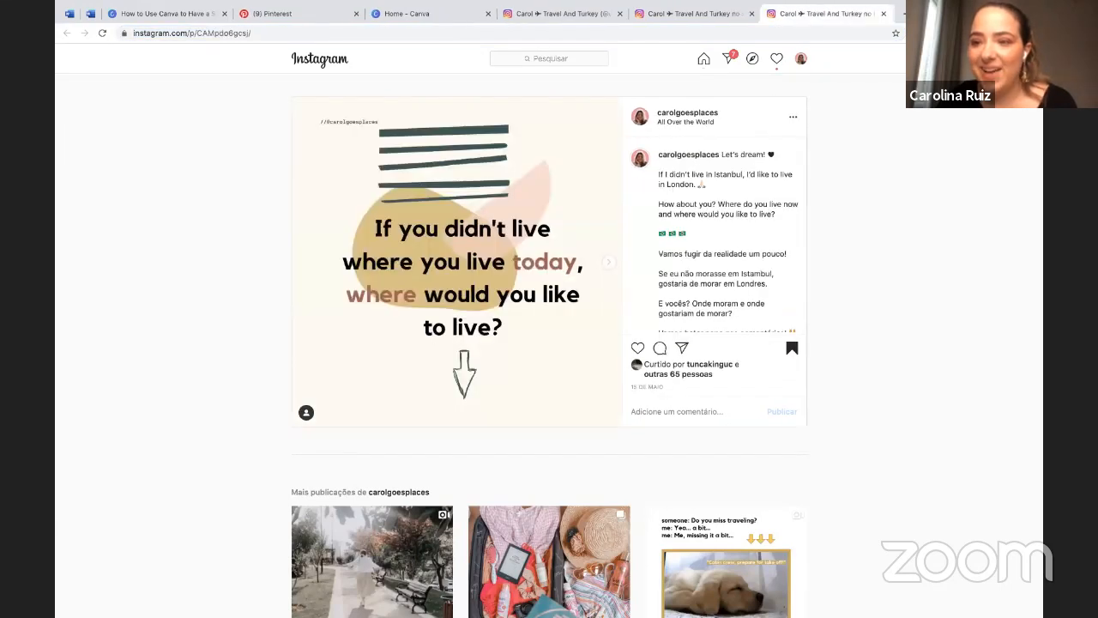
pyautogui.click(883, 15)
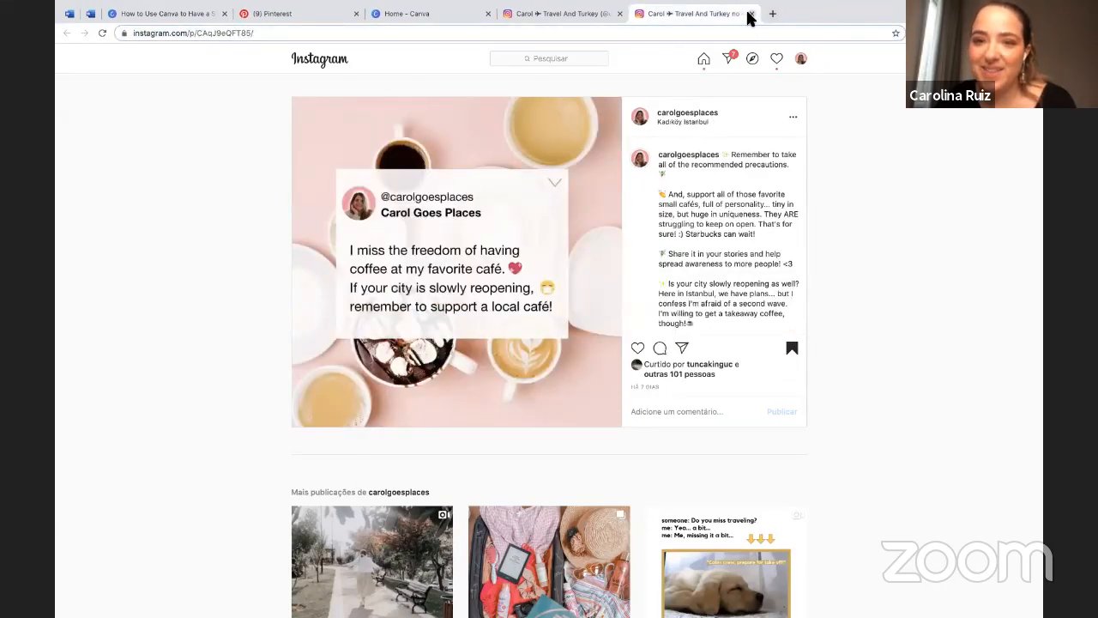
pyautogui.click(750, 14)
pyautogui.hotkey('ctrl', 'w')
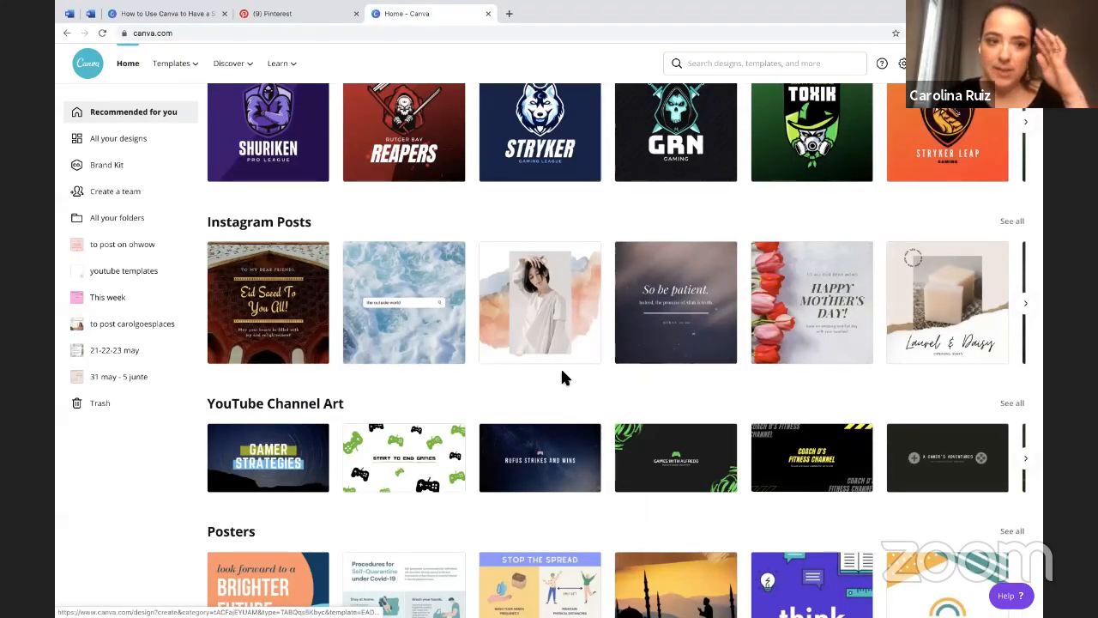
# Step: Examine the list of design types offered for a new design, from Instagram Post down to Infographic and Invitation
pyautogui.scroll(3, 562, 369)
pyautogui.scroll(3, 562, 373)
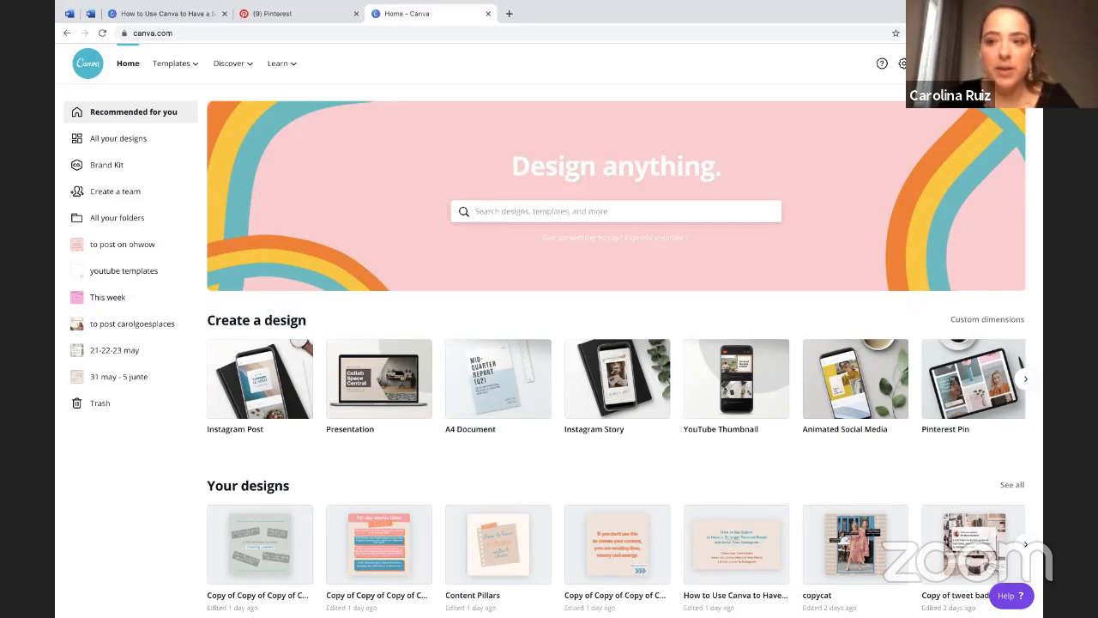
pyautogui.click(953, 63)
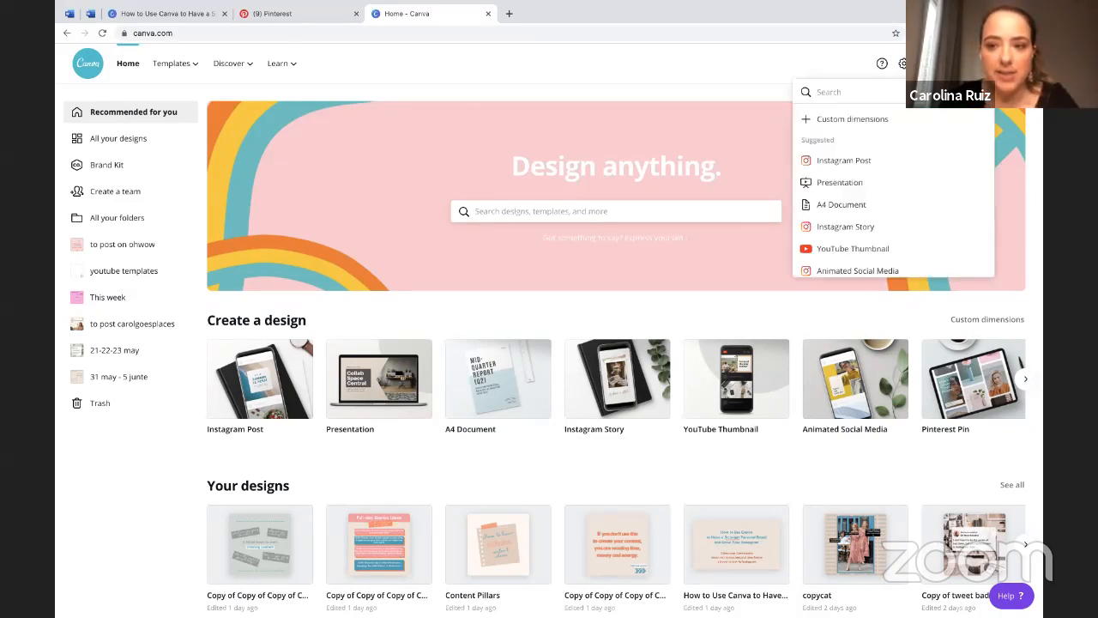
pyautogui.scroll(-1, 871, 238)
pyautogui.scroll(1, 871, 239)
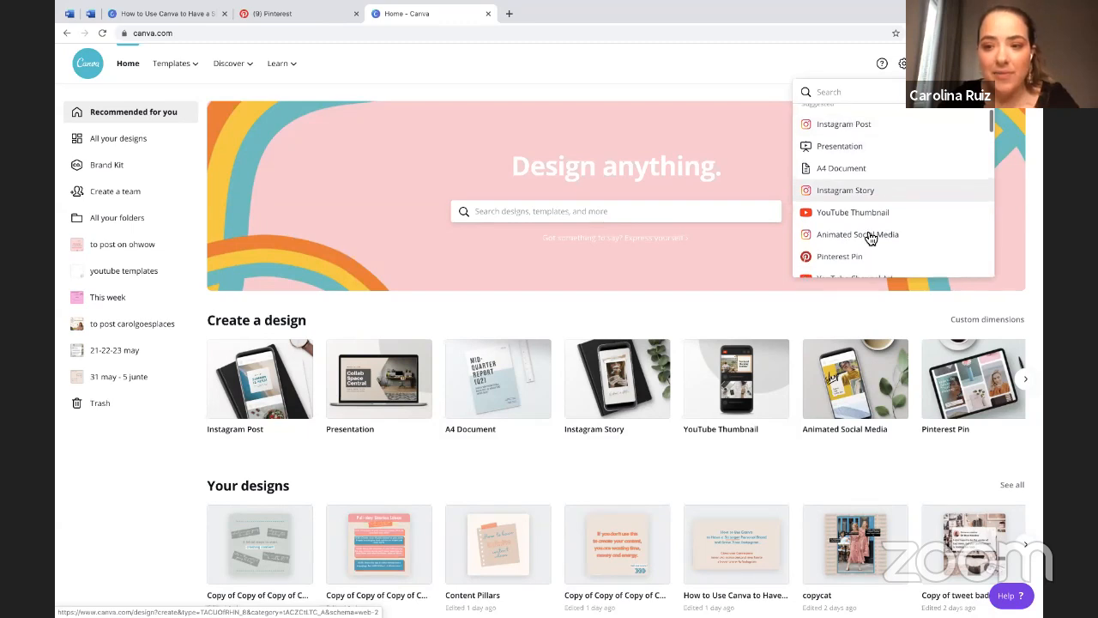
pyautogui.scroll(-2, 861, 207)
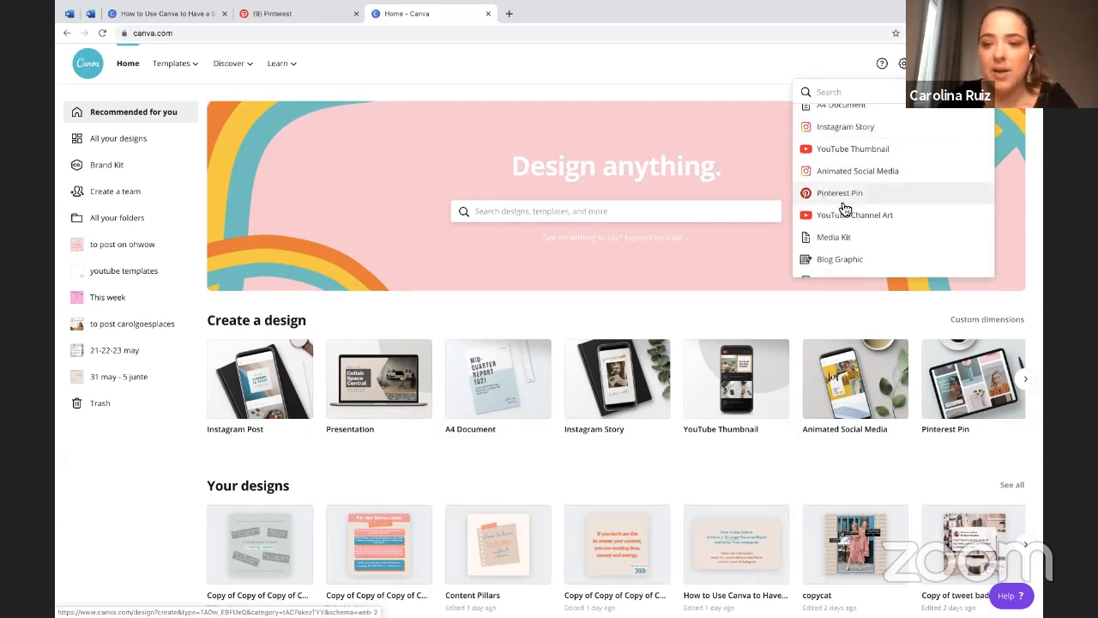
pyautogui.scroll(-1, 878, 217)
pyautogui.scroll(-3, 877, 216)
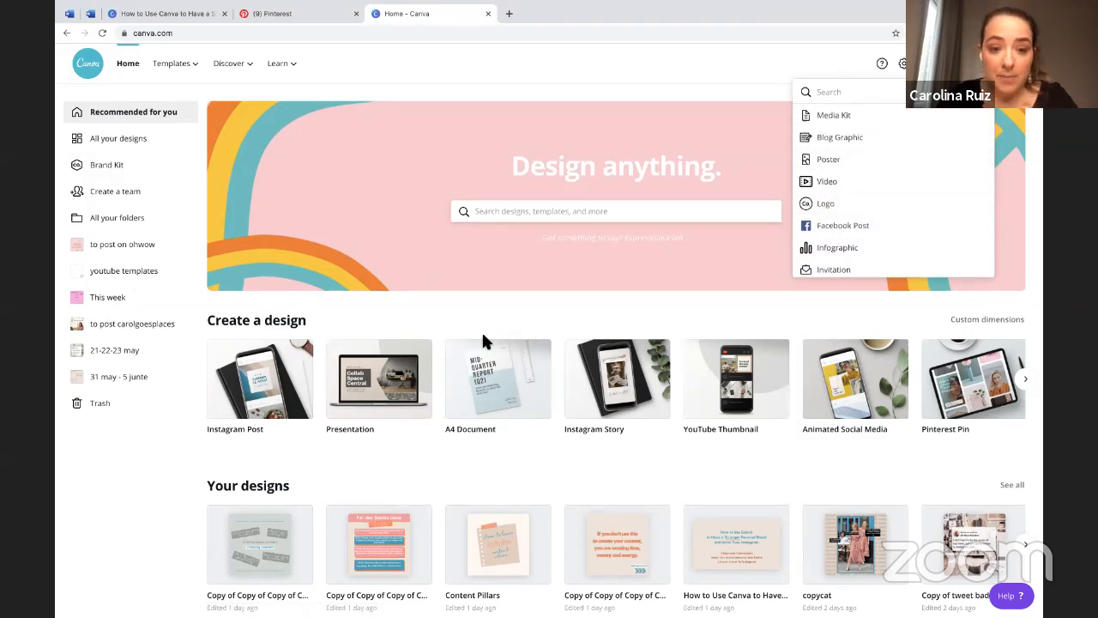
# Step: Open the Social Media template with the black-and-white portrait of a woman and an orange quote box for editing
pyautogui.scroll(-8, 590, 453)
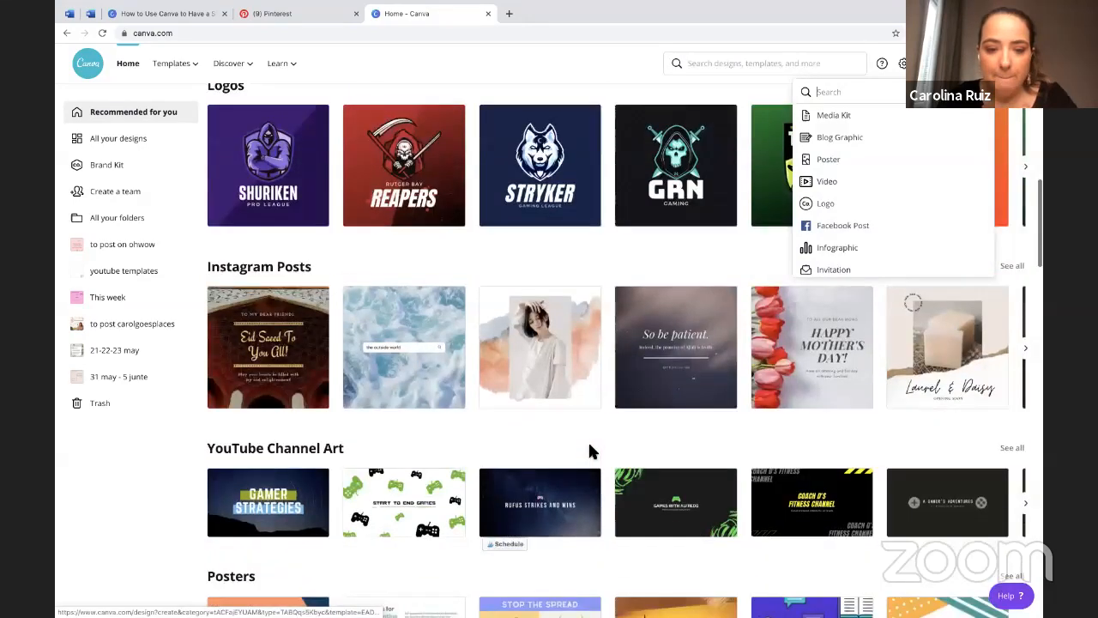
pyautogui.scroll(-5, 590, 454)
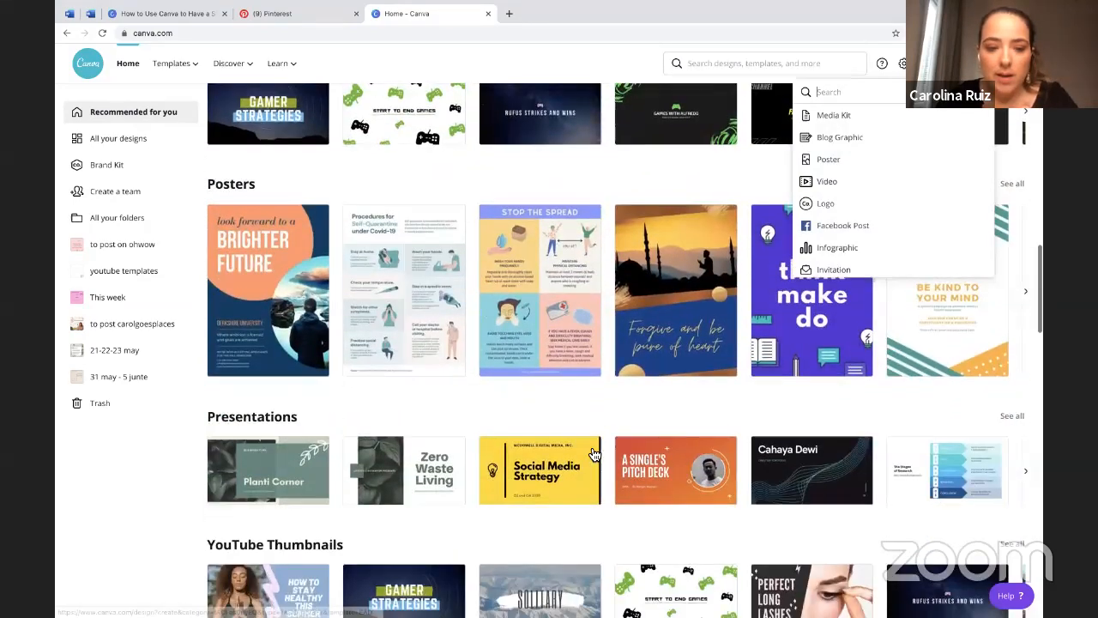
pyautogui.scroll(-6, 593, 452)
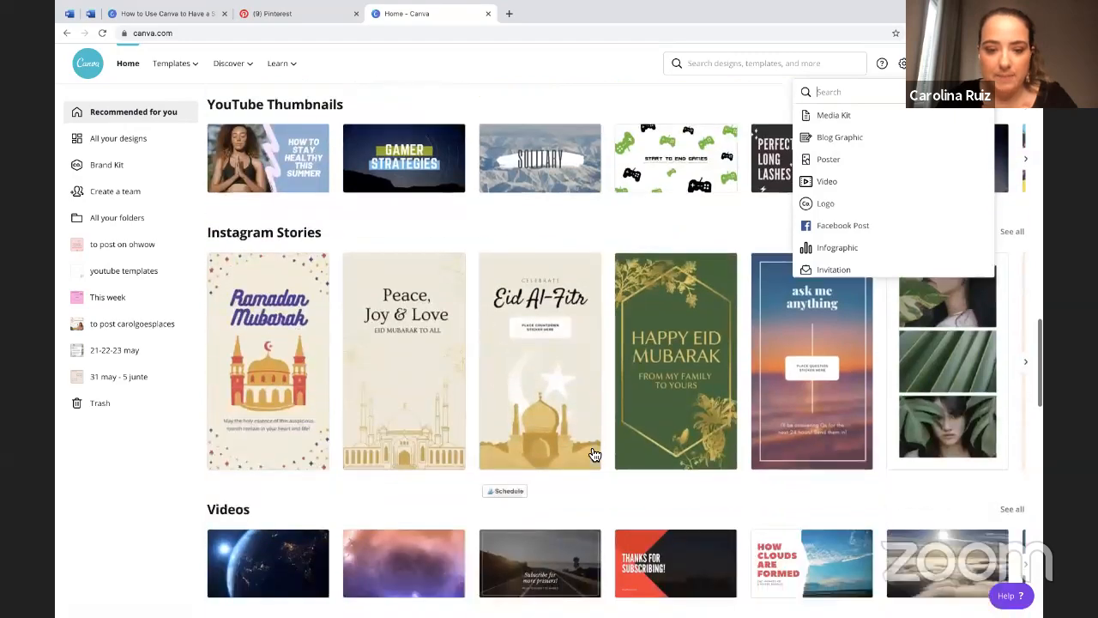
pyautogui.scroll(-6, 591, 452)
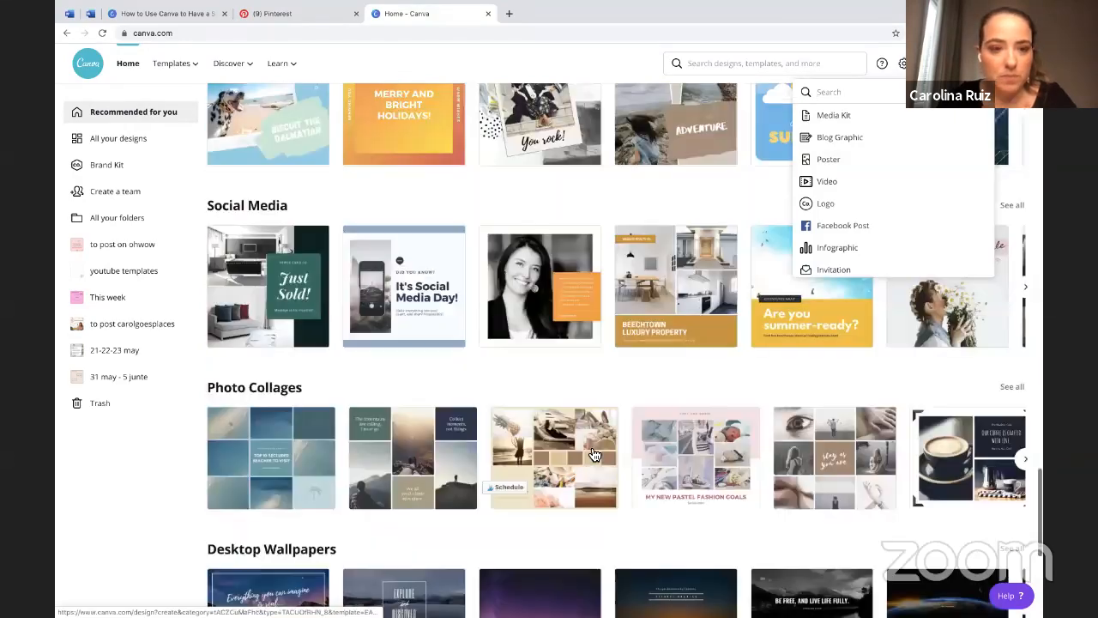
pyautogui.scroll(2, 592, 453)
pyautogui.scroll(-5, 594, 454)
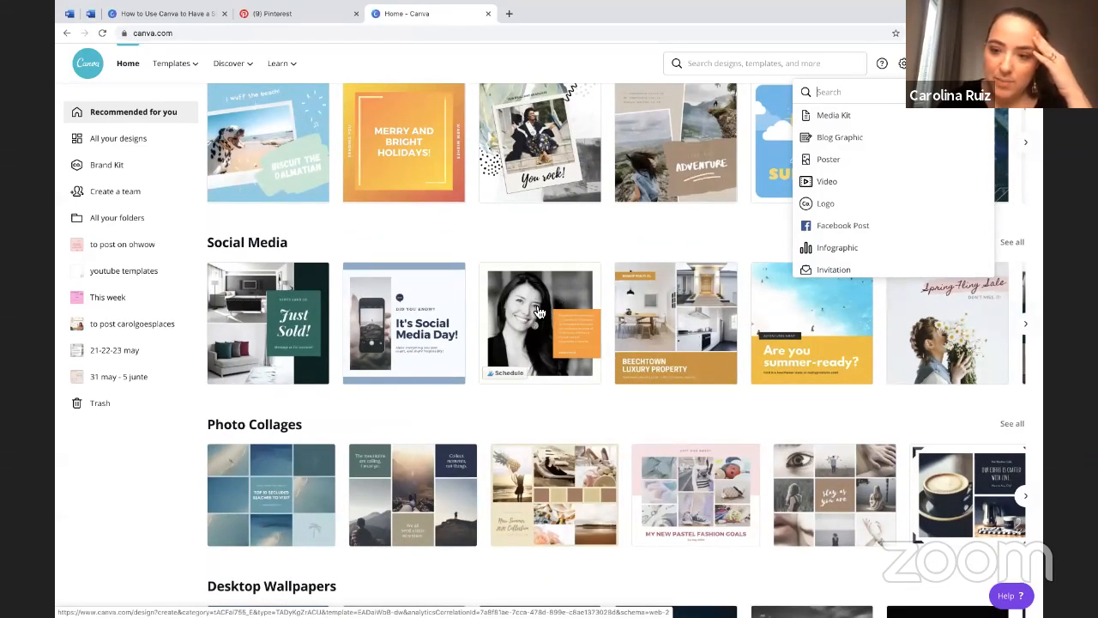
pyautogui.click(540, 323)
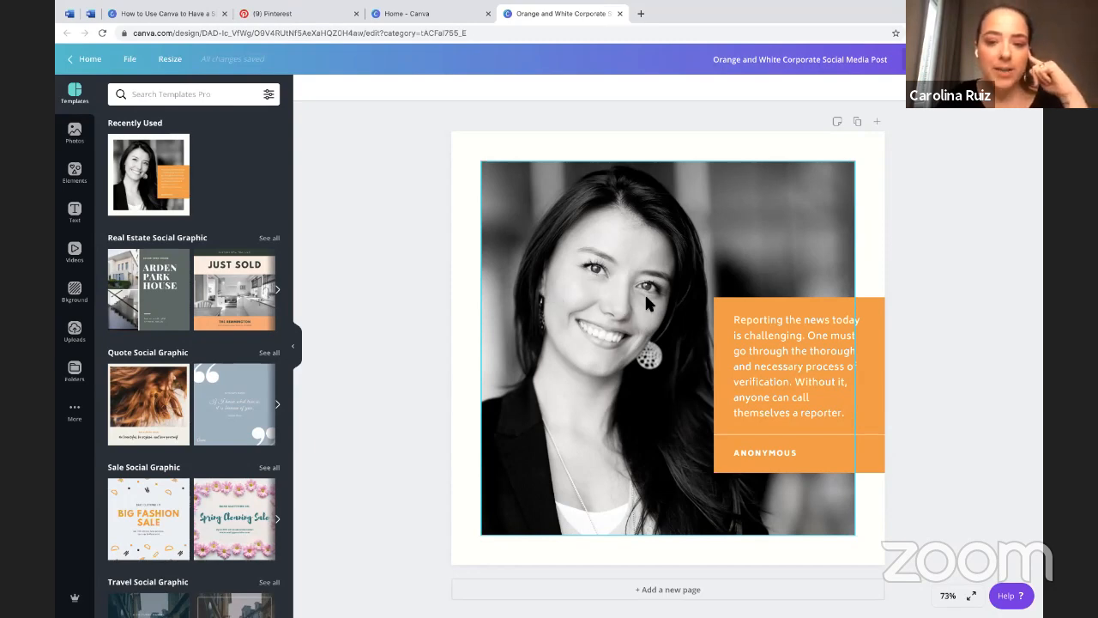
# Step: Delete the portrait photo and add the recently used photo of the illuminated mosque and bridge
pyautogui.click(571, 257)
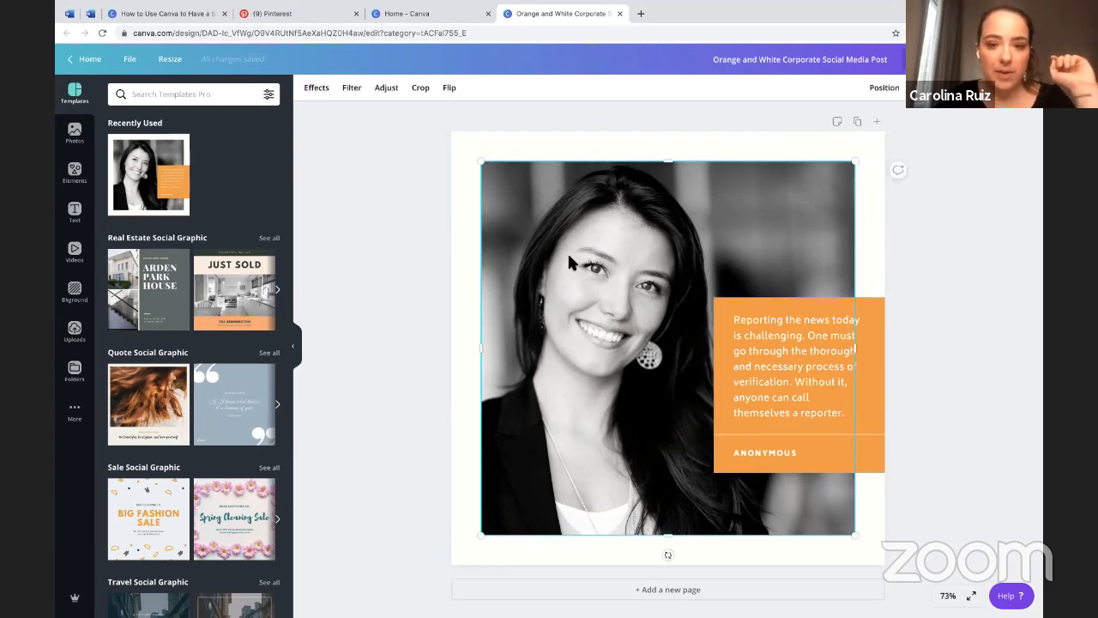
pyautogui.press('Delete')
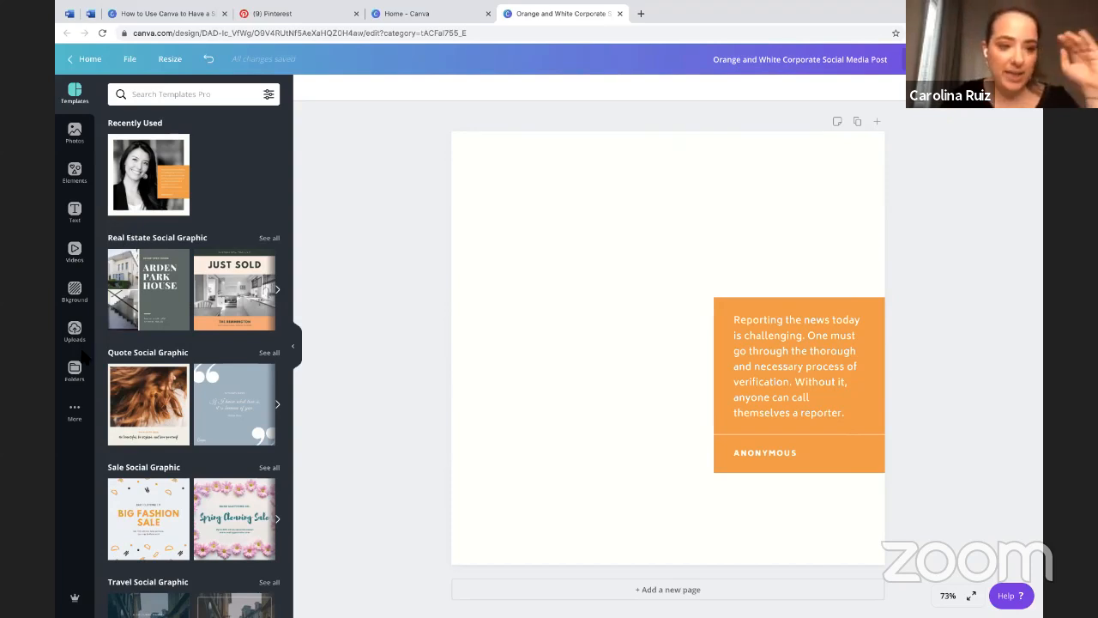
pyautogui.click(79, 143)
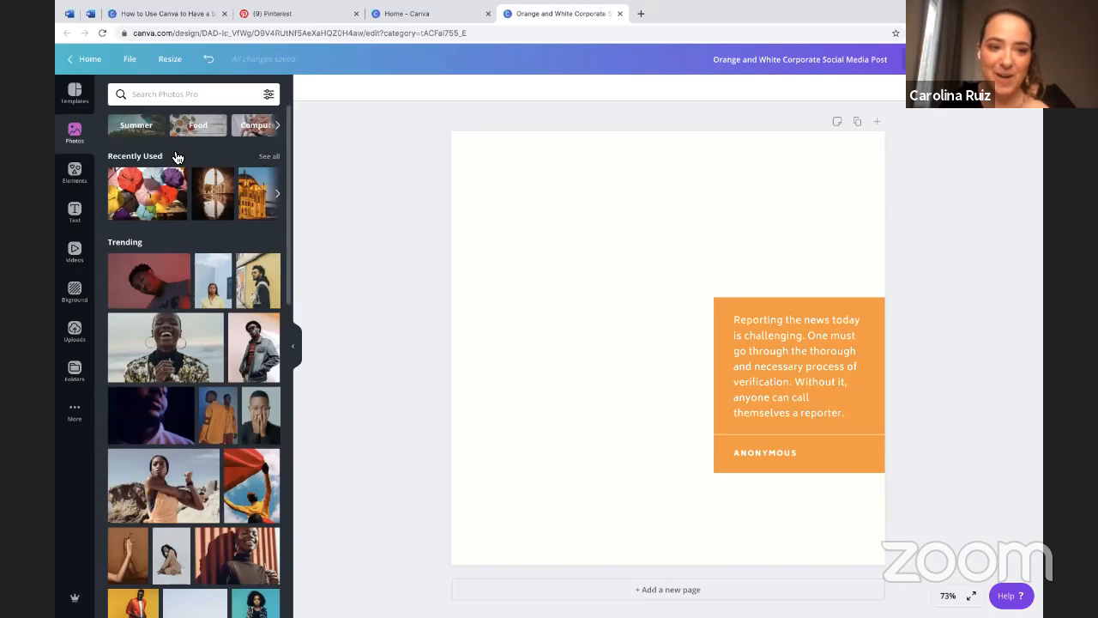
pyautogui.click(262, 193)
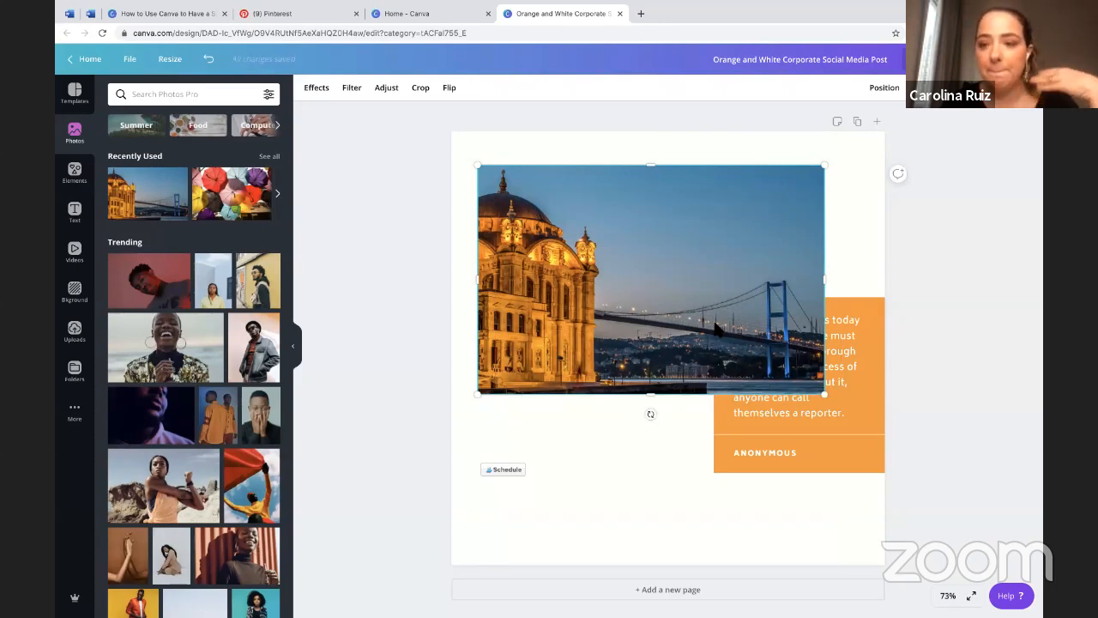
# Step: Send the mosque and bridge photo backward so that it sits behind the orange quote box
pyautogui.moveTo(650, 493); pyautogui.dragTo(859, 394)
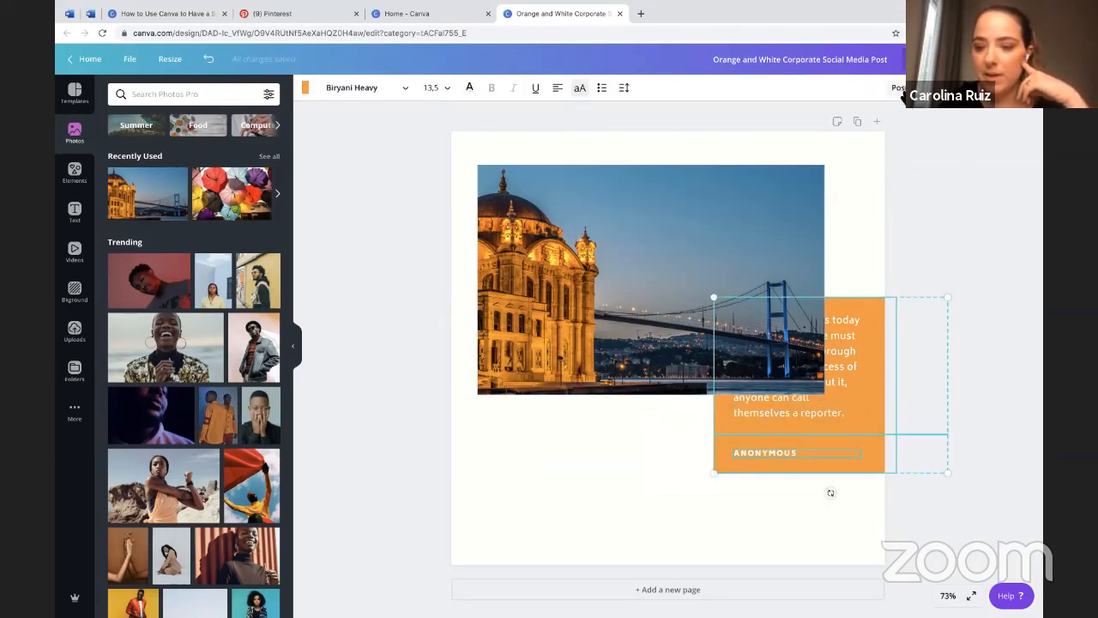
pyautogui.click(658, 459)
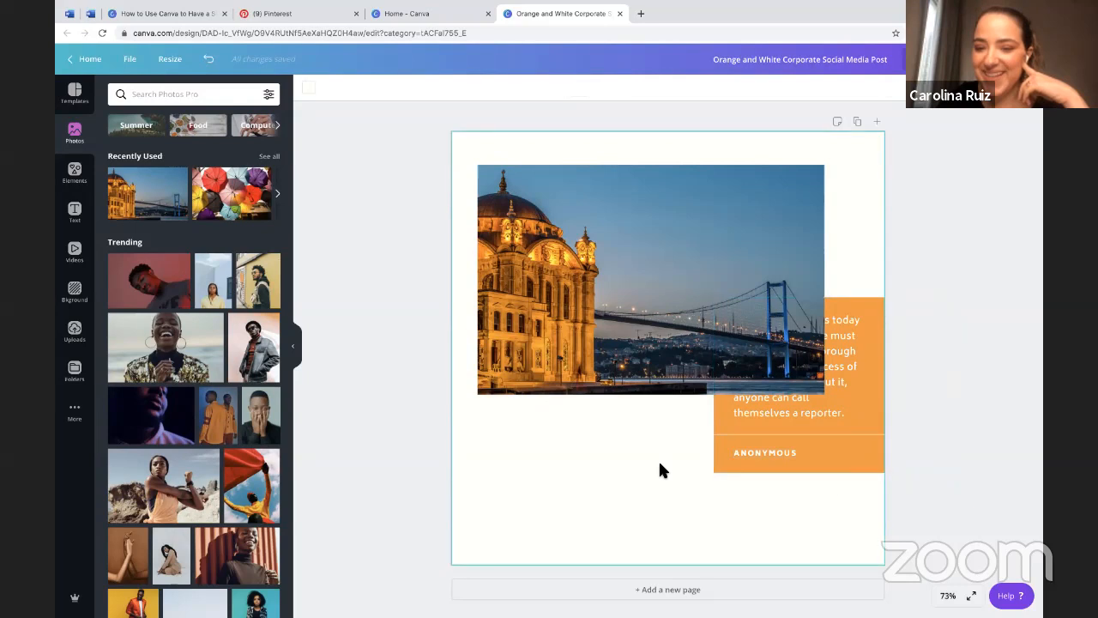
pyautogui.click(618, 251)
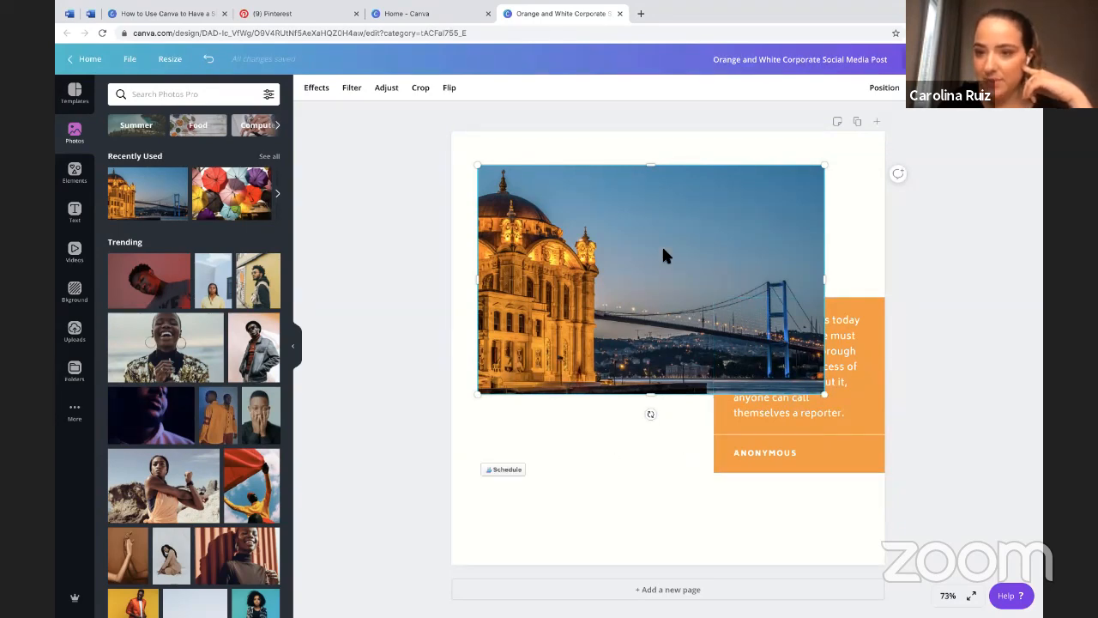
pyautogui.click(883, 90)
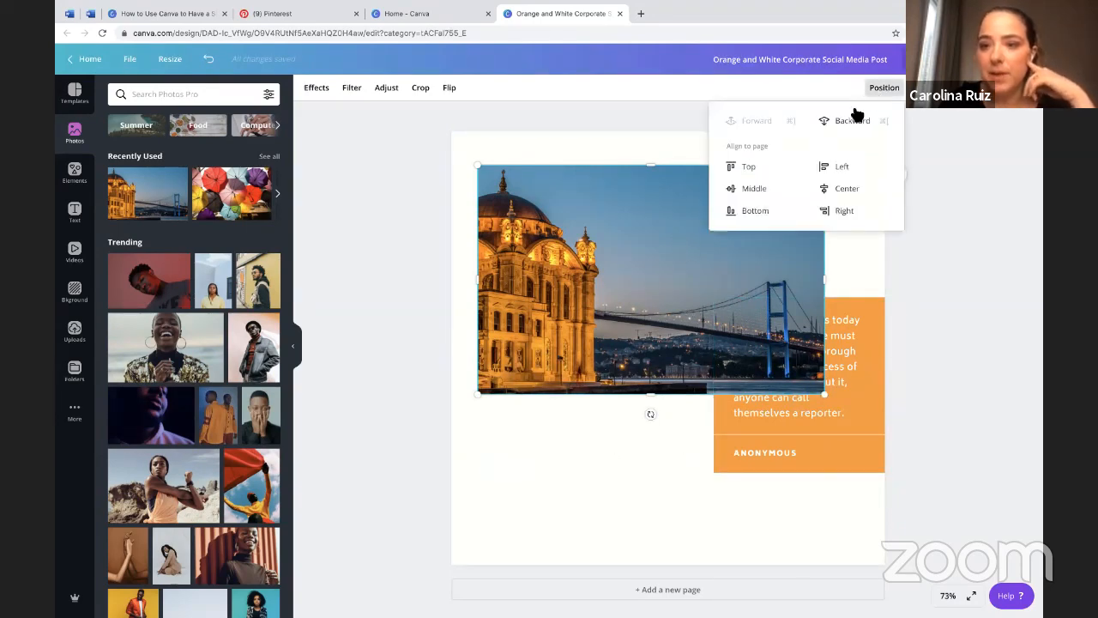
pyautogui.click(854, 119)
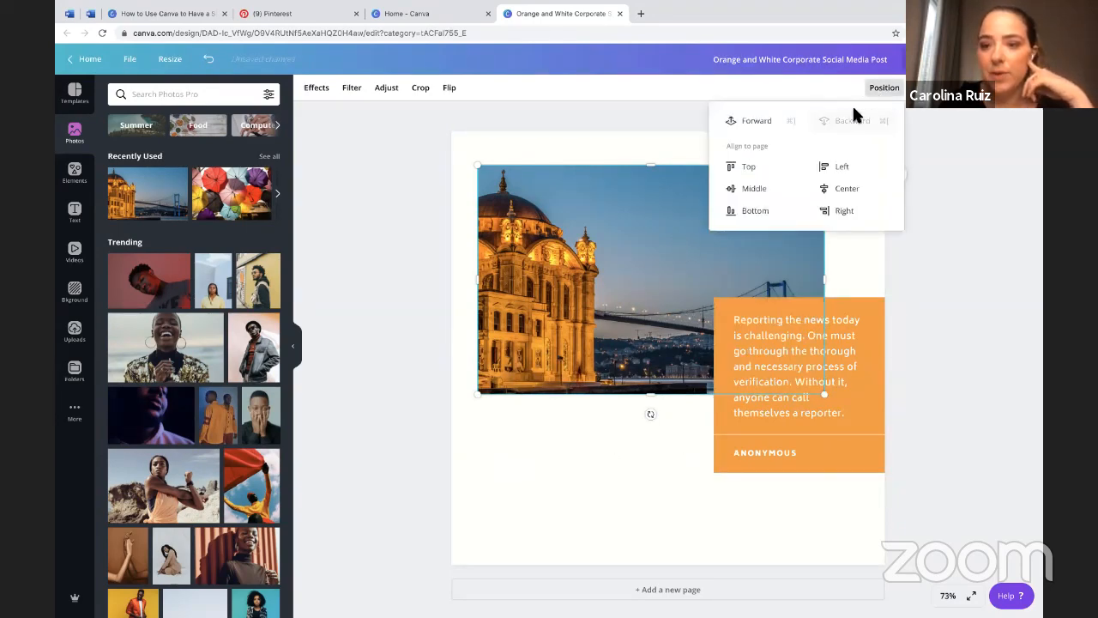
# Step: Set the page background to the peach colour from the "Brand new" palette
pyautogui.click(603, 449)
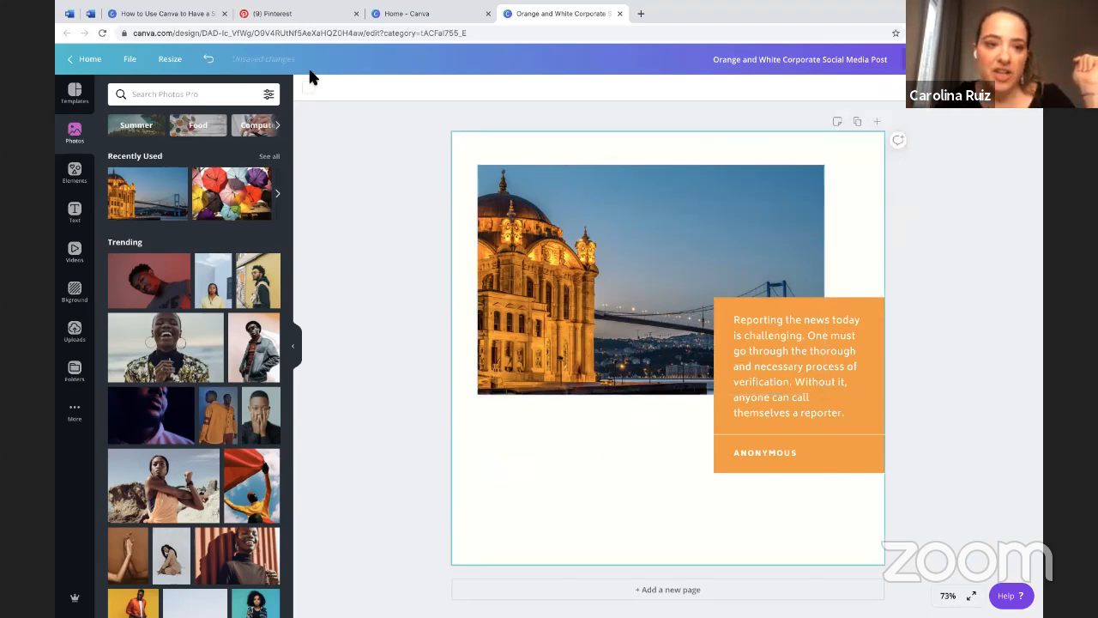
pyautogui.click(309, 88)
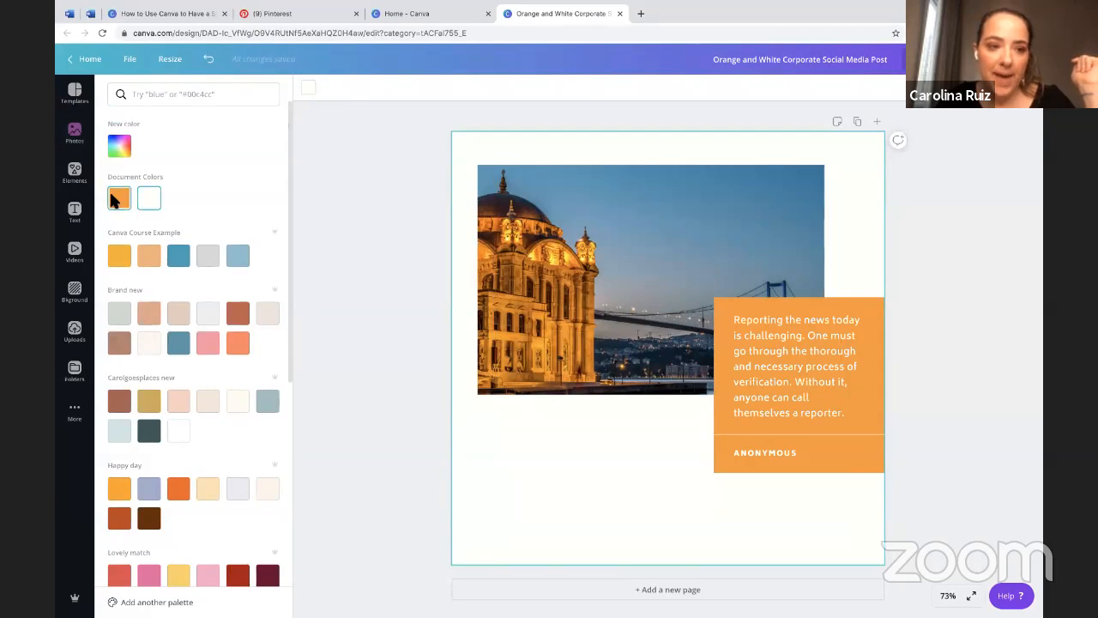
pyautogui.scroll(-1, 185, 223)
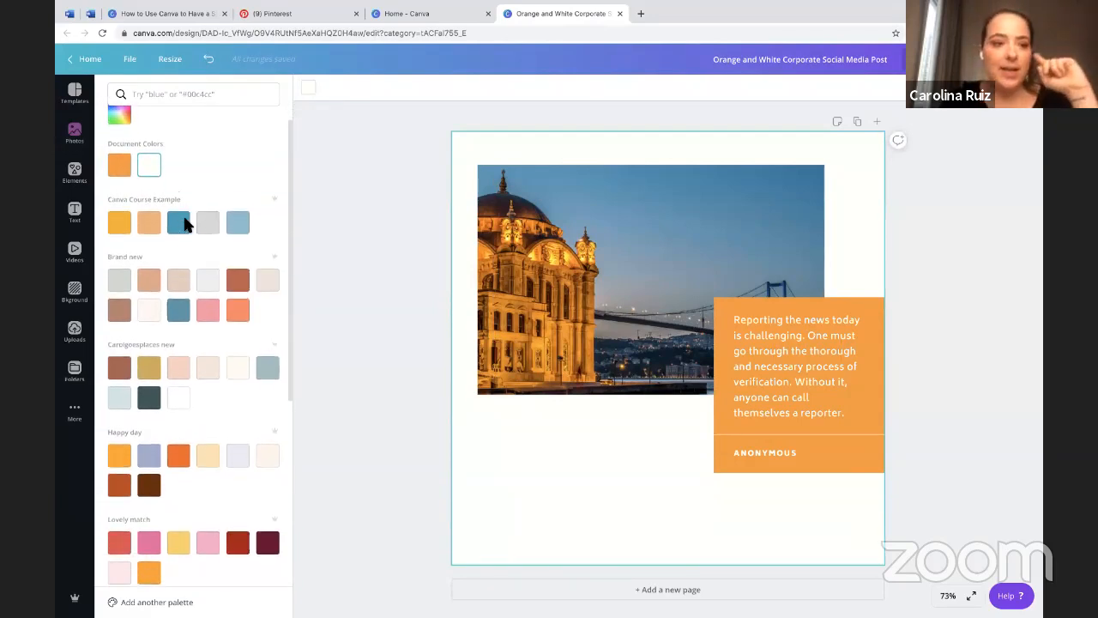
pyautogui.click(155, 280)
# Step: Recolour the orange quote box with the teal blue from the "Brand new" palette
pyautogui.click(770, 305)
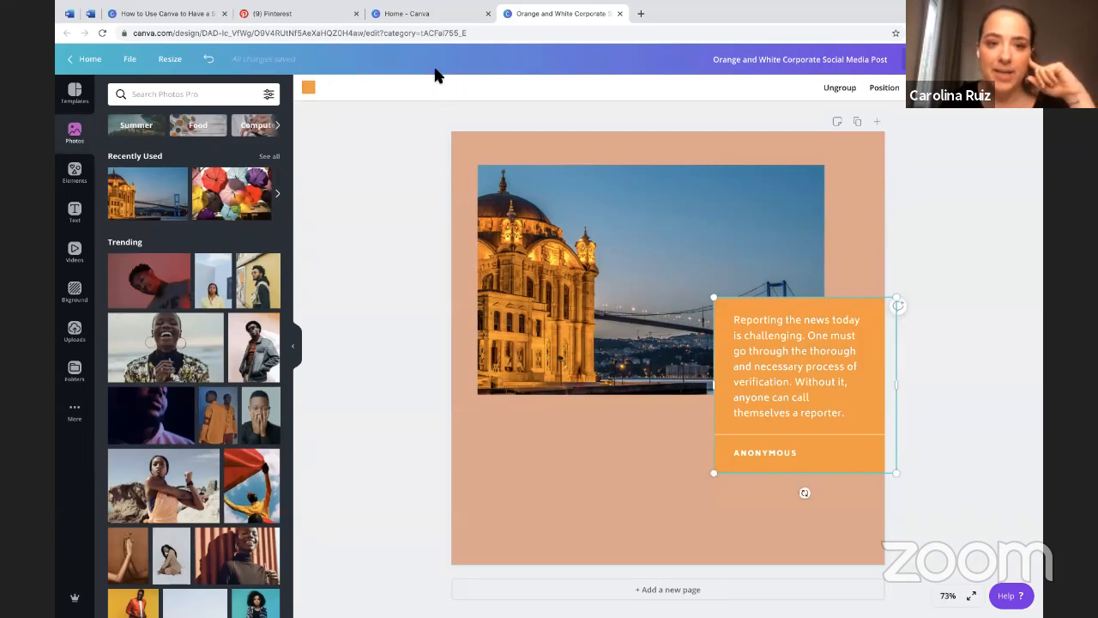
pyautogui.click(309, 89)
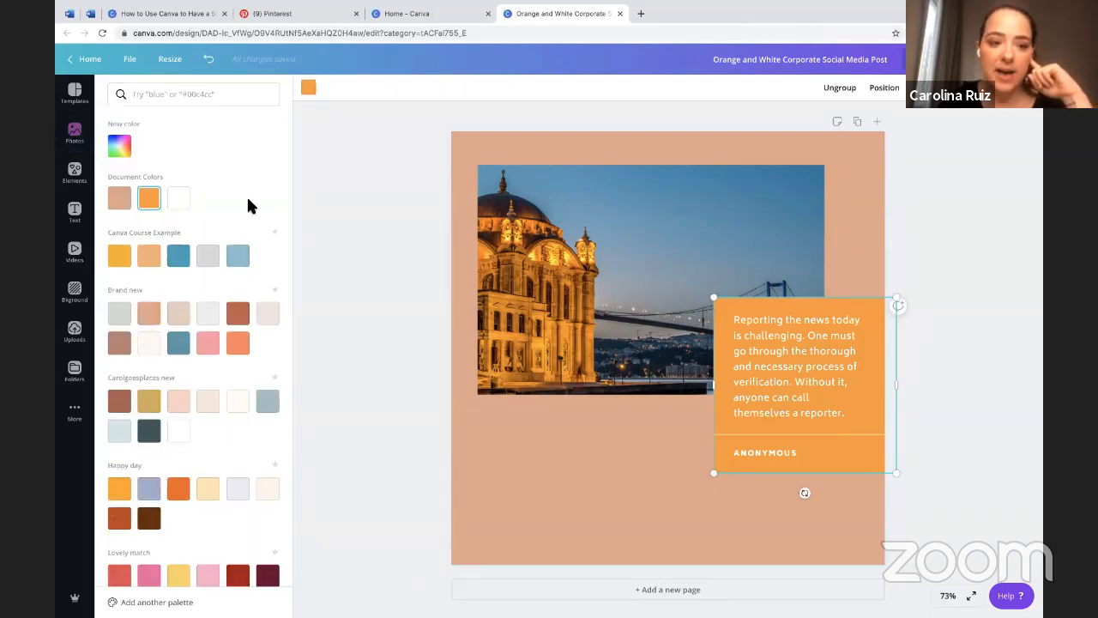
pyautogui.click(178, 343)
pyautogui.click(680, 380)
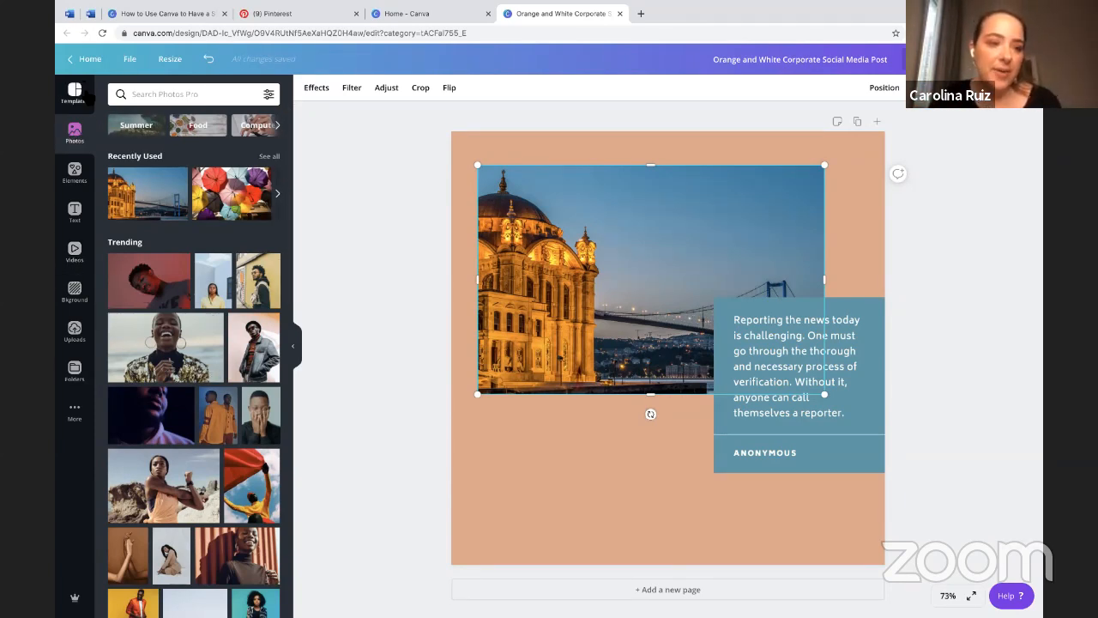
# Step: Search the photo library for "summer" and browse the resulting pictures
pyautogui.click(75, 94)
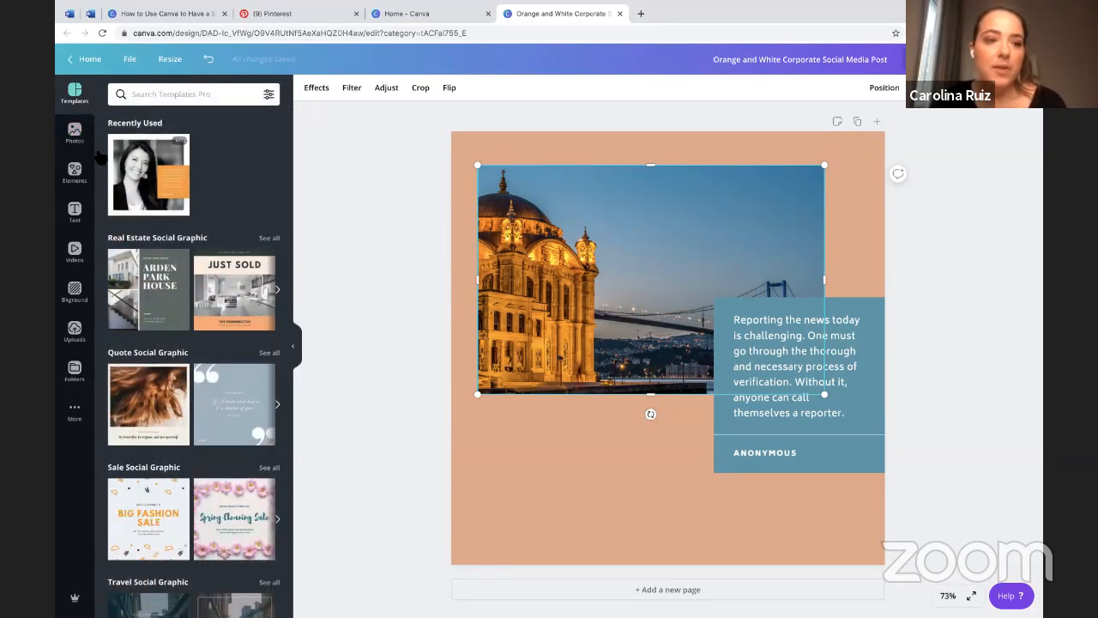
pyautogui.click(77, 135)
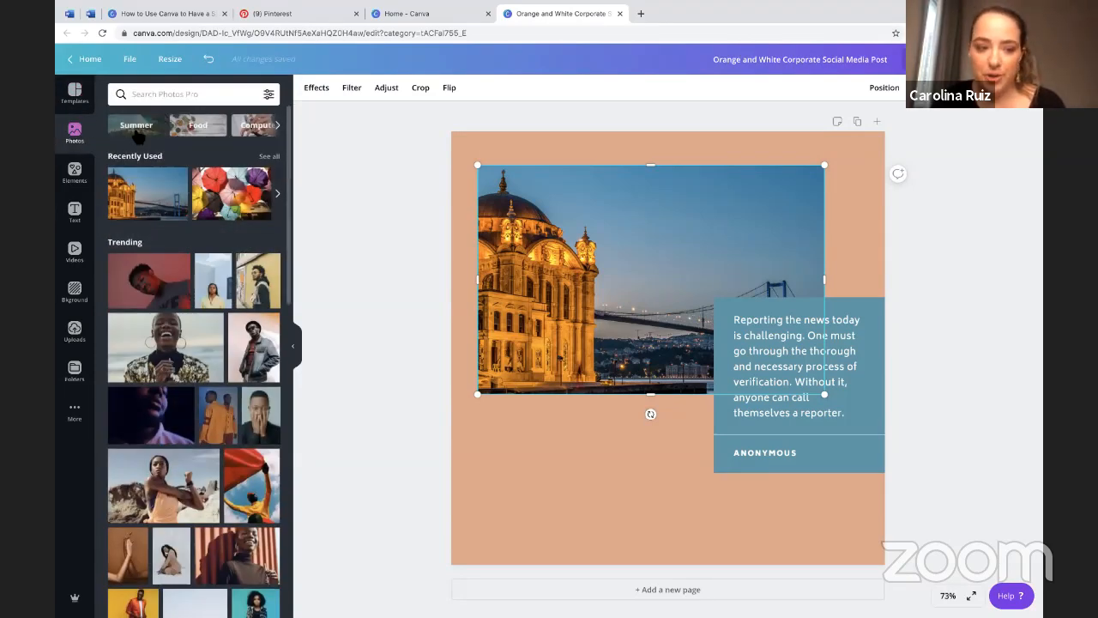
pyautogui.click(197, 93)
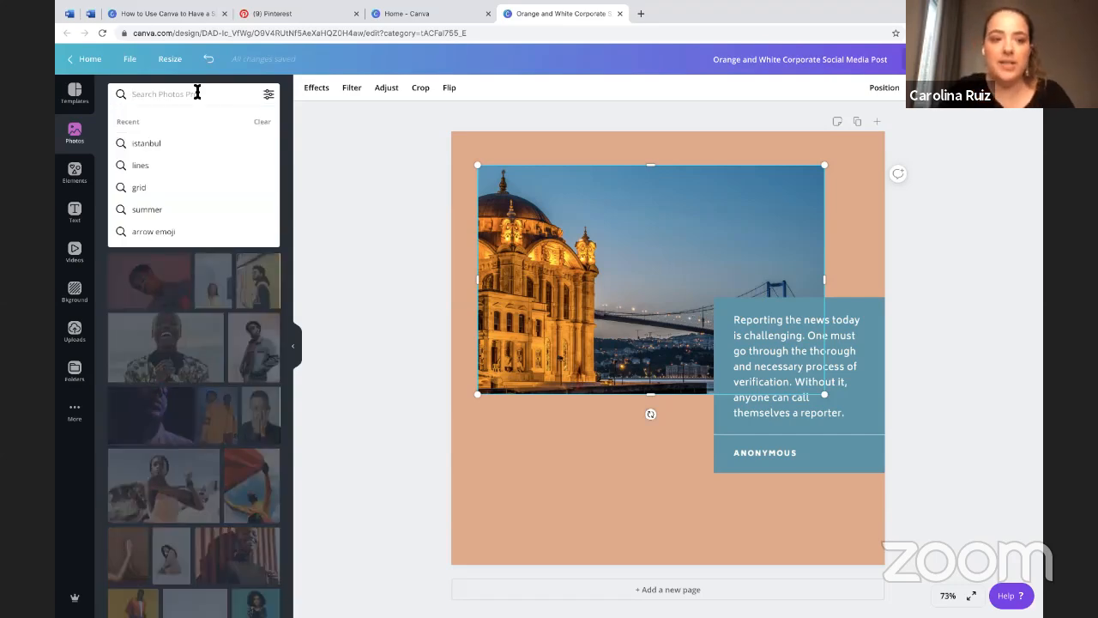
pyautogui.write('summer')
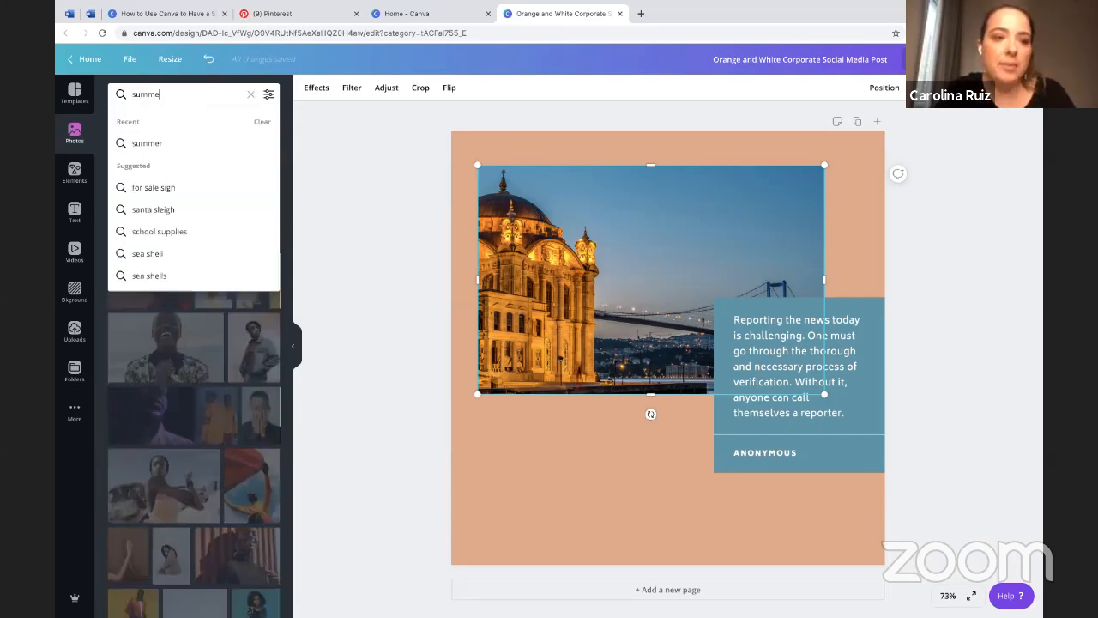
pyautogui.press('Return')
pyautogui.scroll(-5, 180, 395)
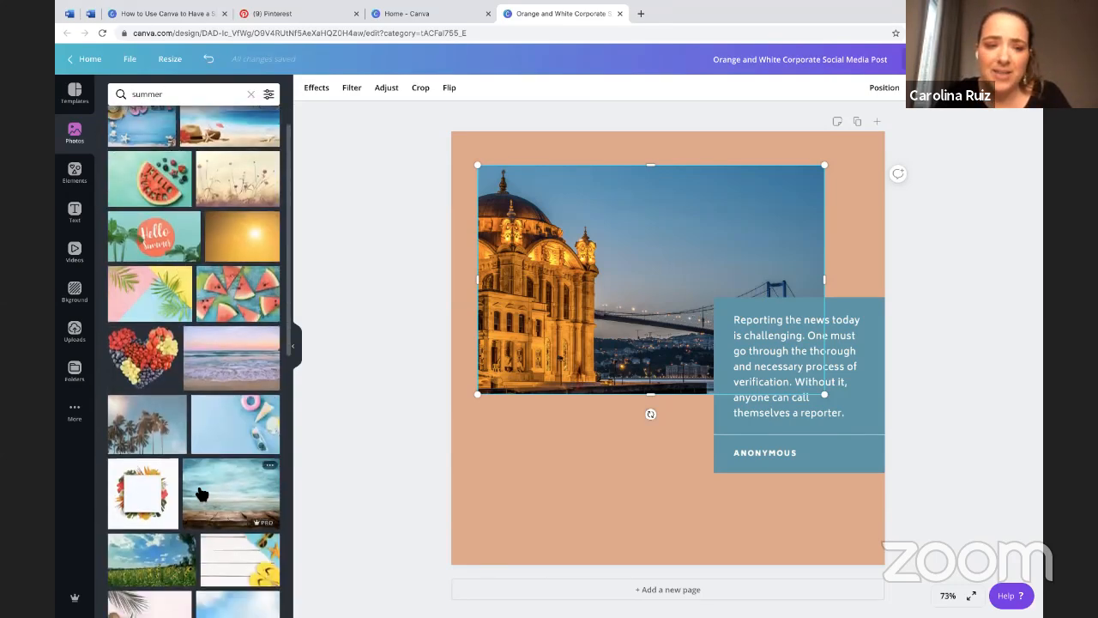
pyautogui.scroll(-10, 199, 494)
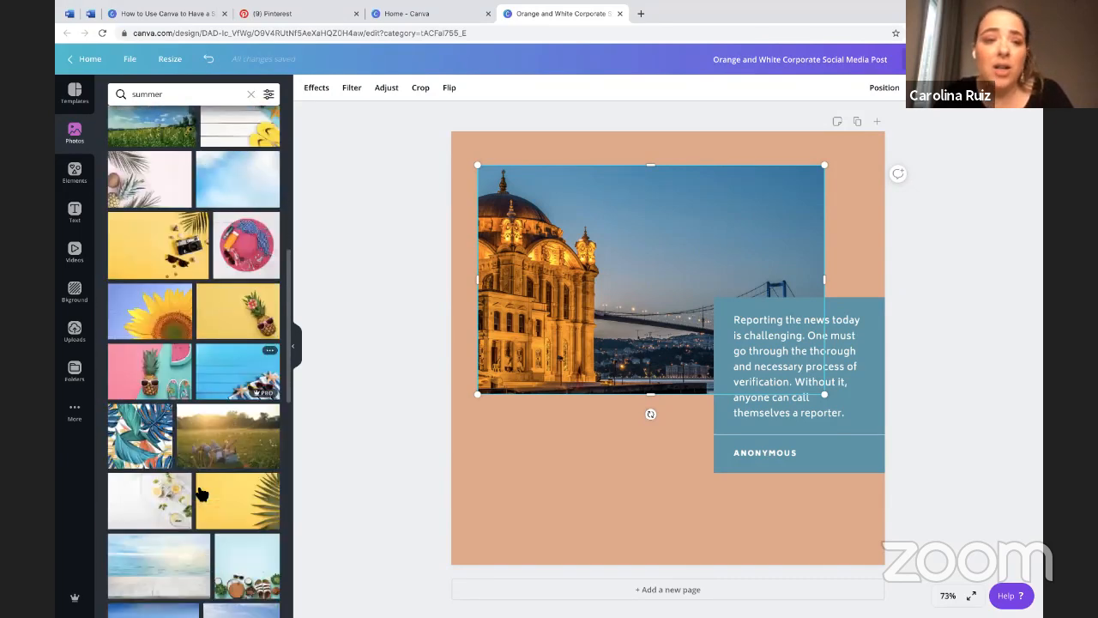
pyautogui.scroll(10, 199, 493)
pyautogui.scroll(5, 202, 494)
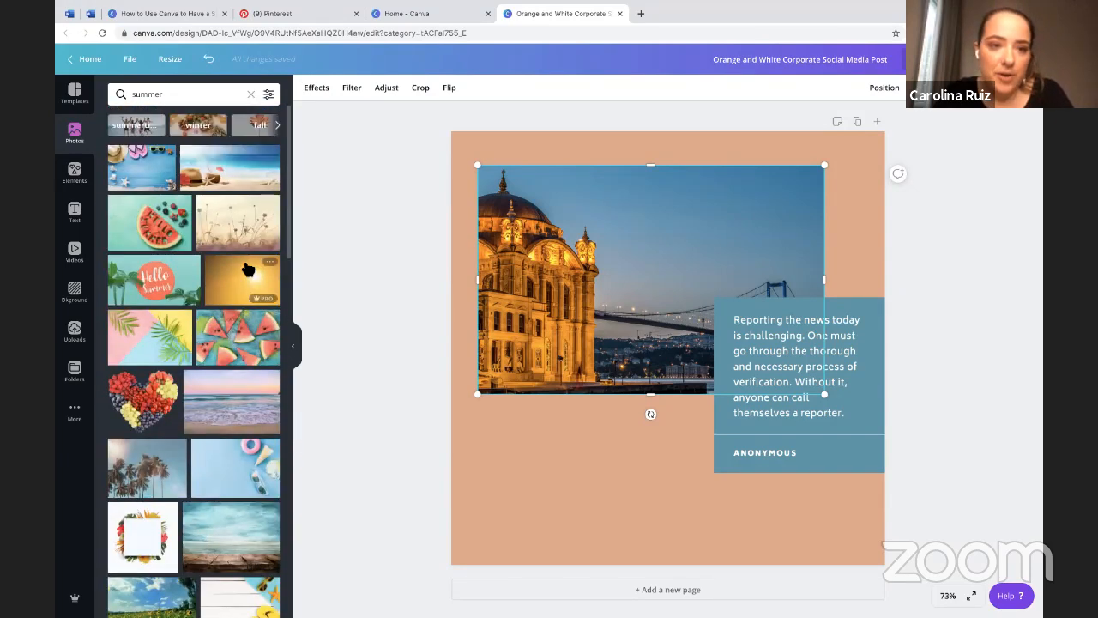
# Step: Filter the "summer" photo search to free pictures only and browse the filtered photos
pyautogui.click(268, 93)
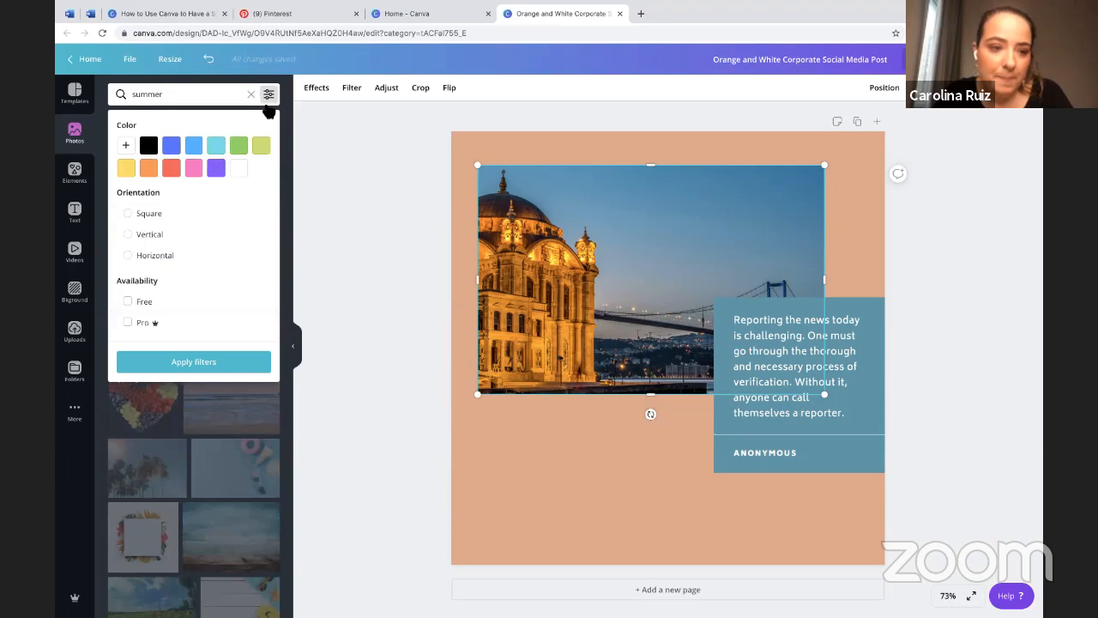
pyautogui.click(129, 302)
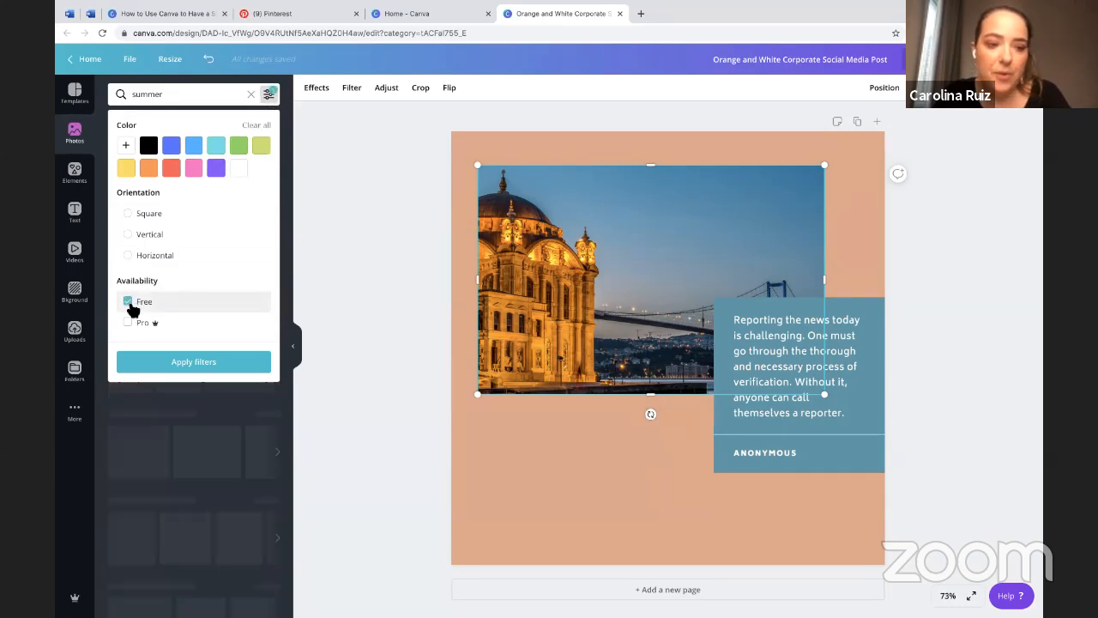
pyautogui.click(223, 361)
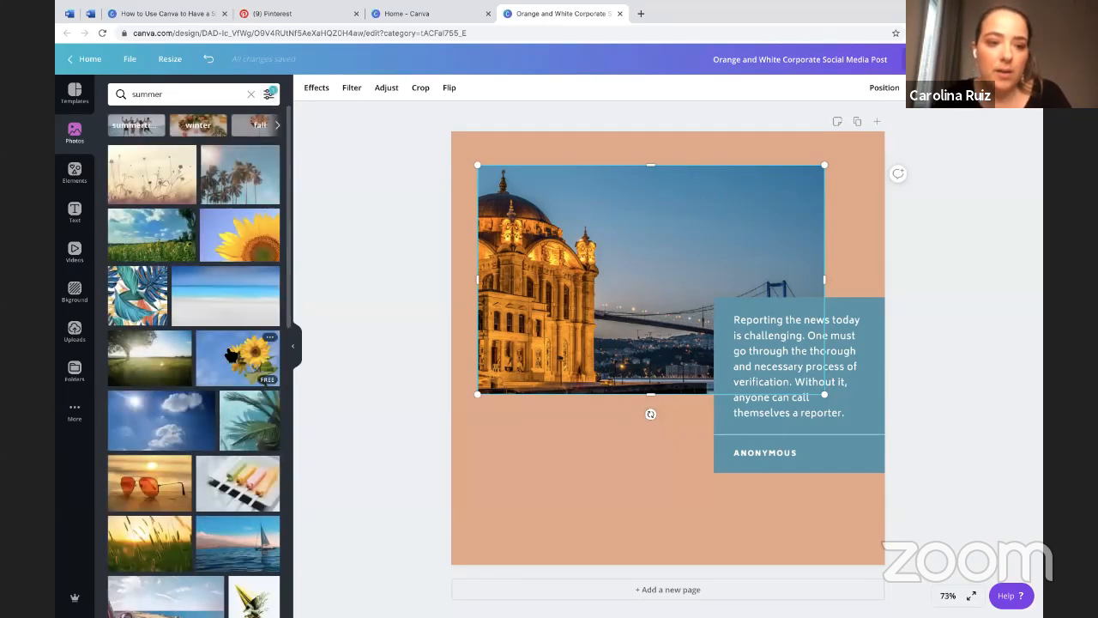
pyautogui.scroll(-1, 179, 543)
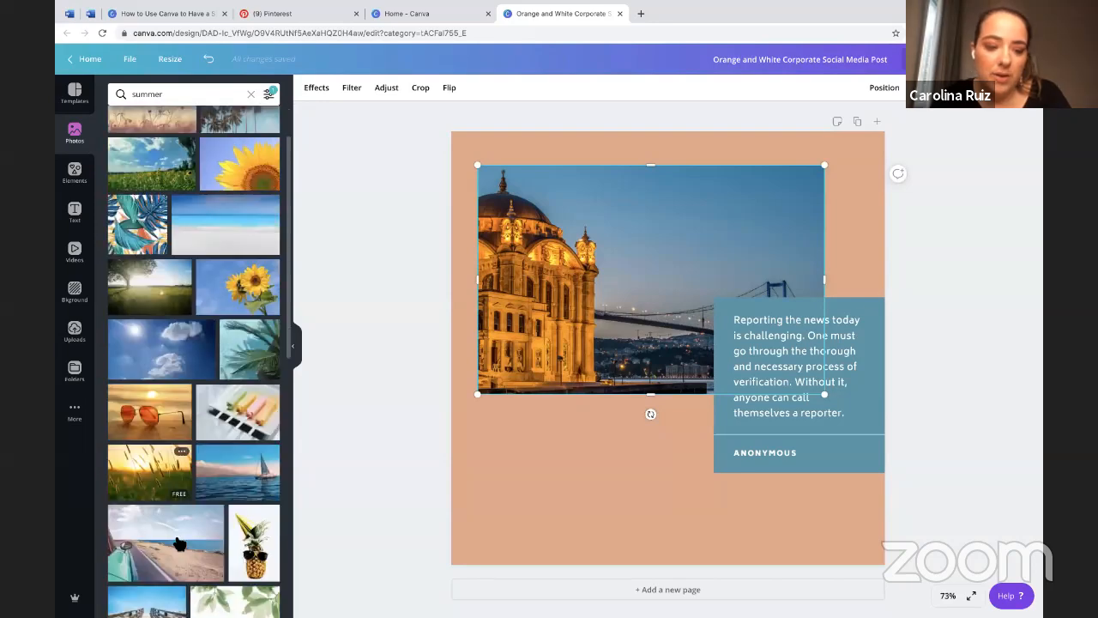
pyautogui.scroll(-10, 178, 544)
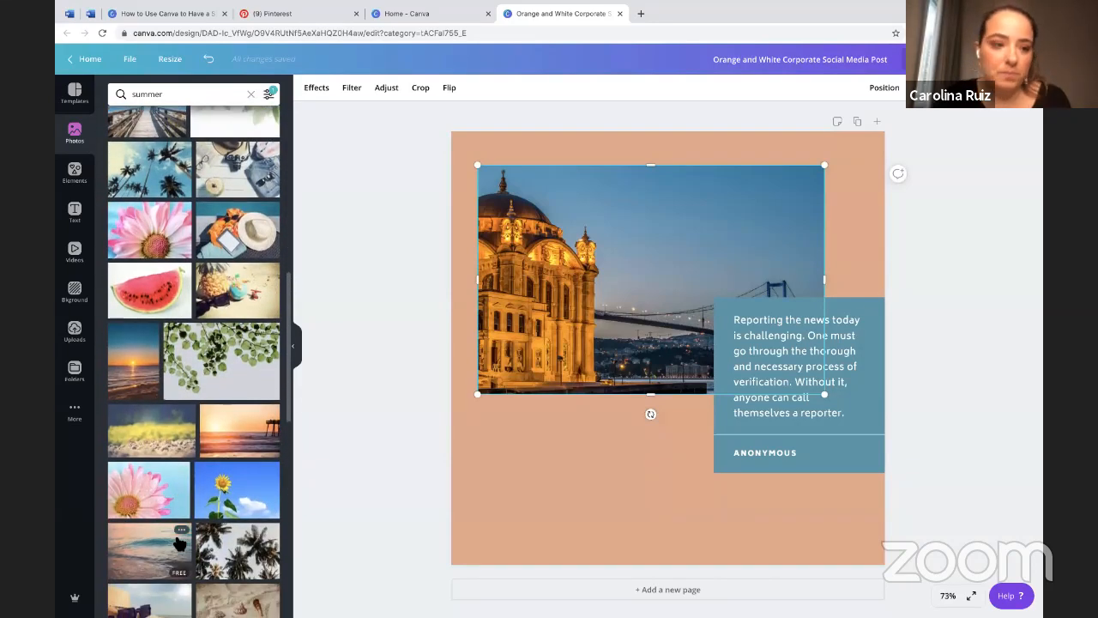
# Step: Add a yellow square from the recently used elements over the teal quote box and send it two layers backward
pyautogui.click(85, 186)
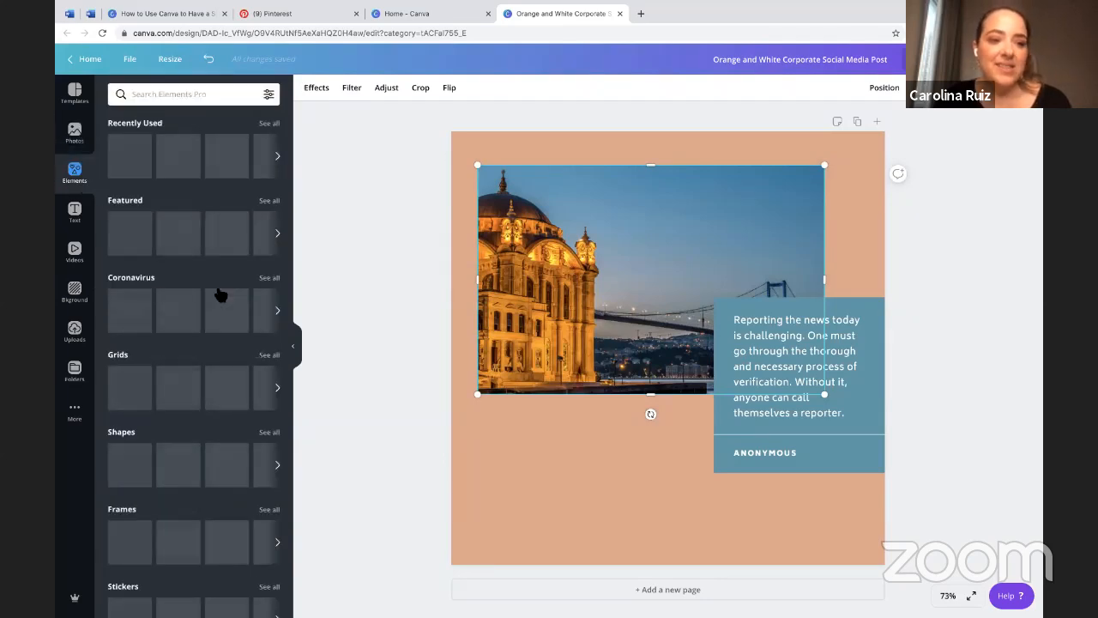
pyautogui.click(846, 309)
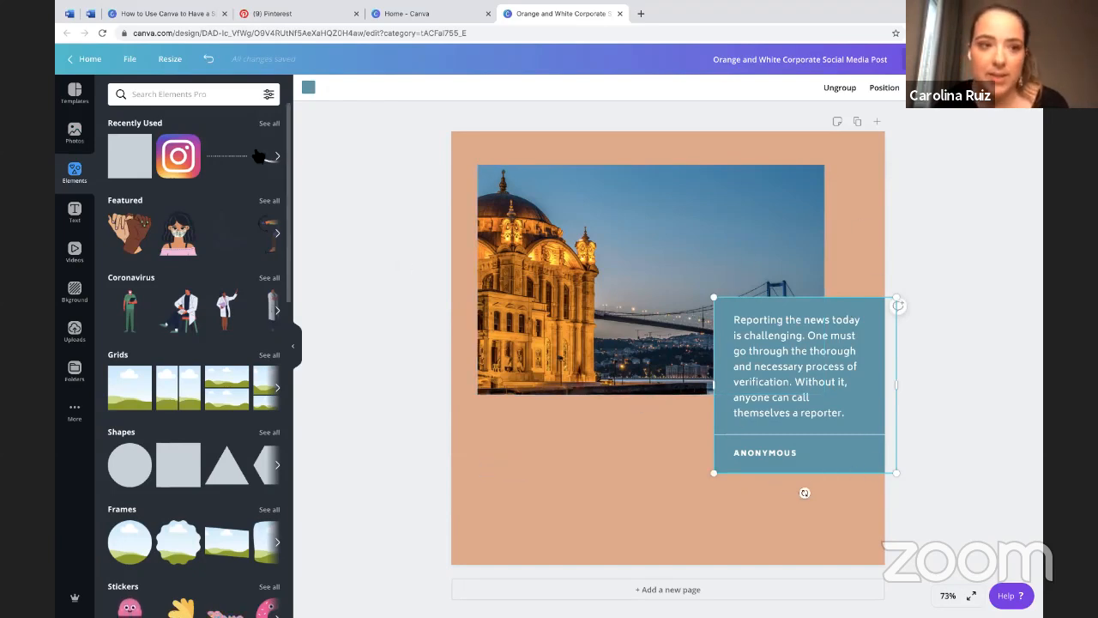
pyautogui.click(135, 157)
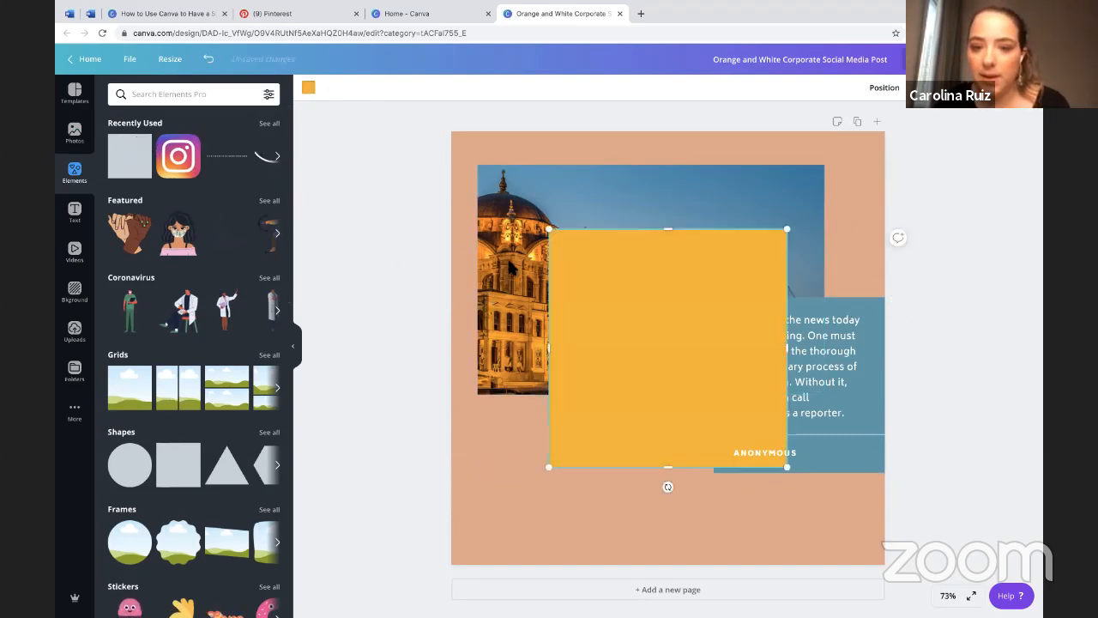
pyautogui.moveTo(639, 268); pyautogui.dragTo(799, 336)
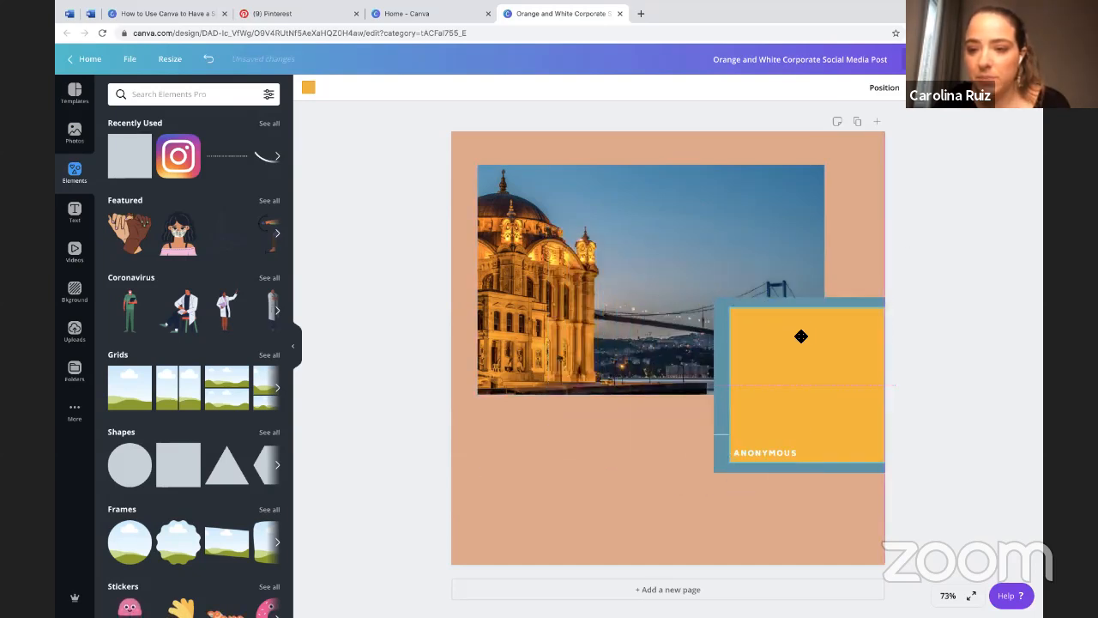
pyautogui.click(884, 89)
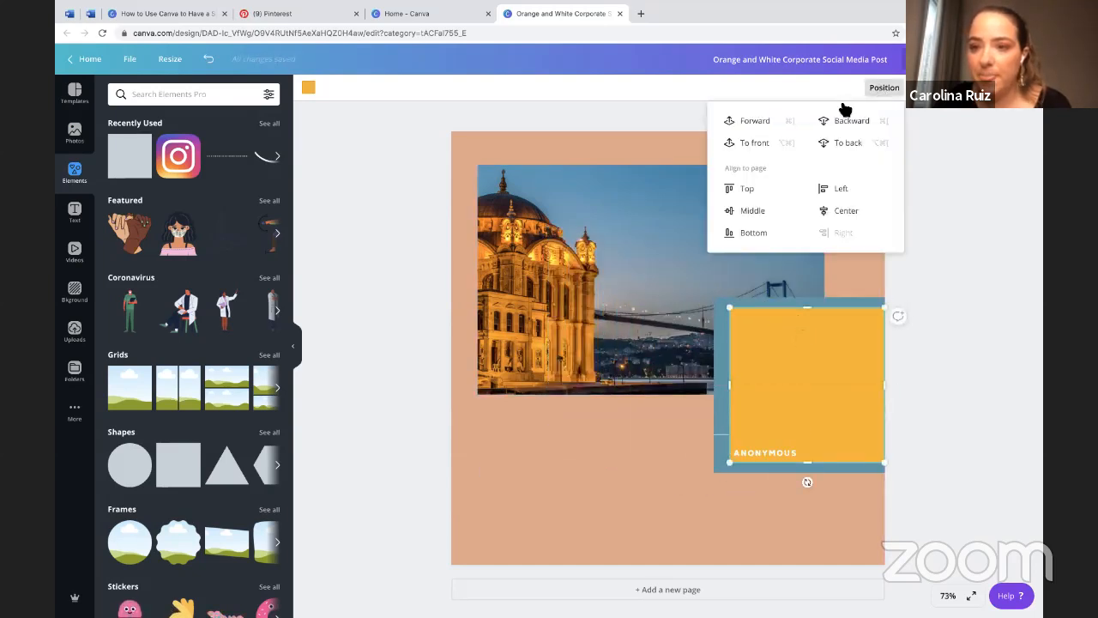
pyautogui.click(845, 120)
pyautogui.click(843, 121)
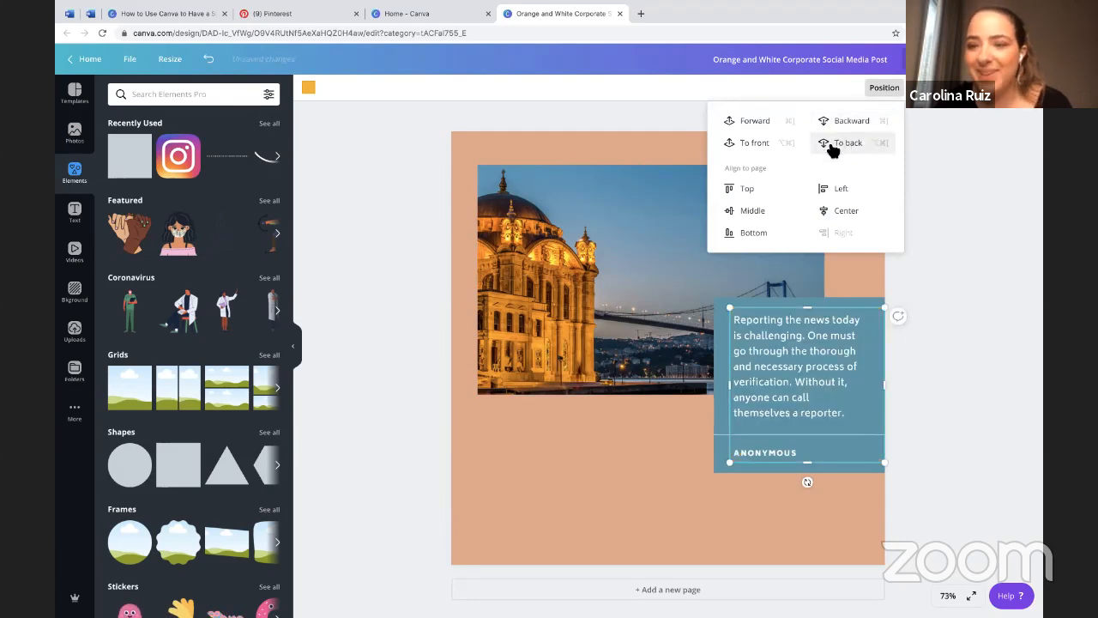
# Step: Ungroup the teal quote box, then undo the ungrouping and the yellow square's last layer change
pyautogui.click(731, 312)
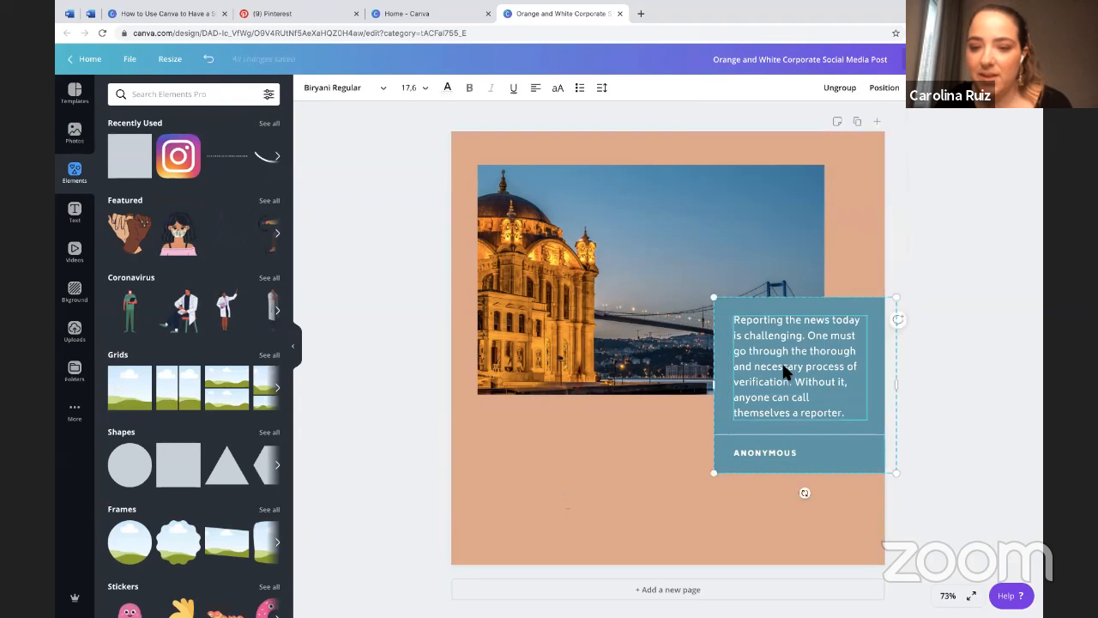
pyautogui.click(852, 90)
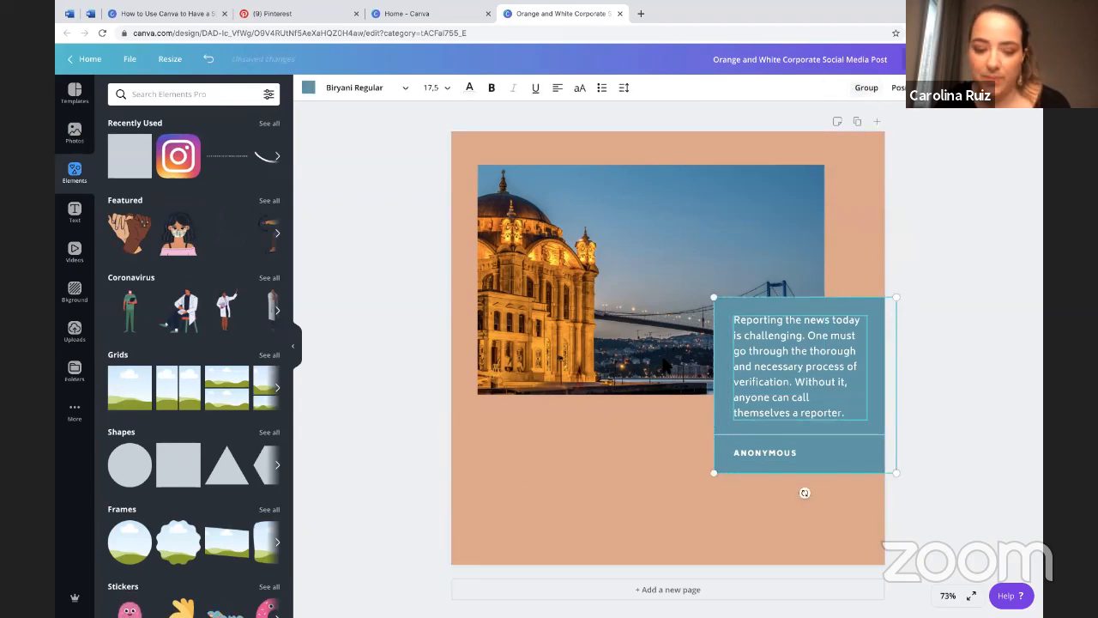
pyautogui.press('super+z')
pyautogui.press('super+z')
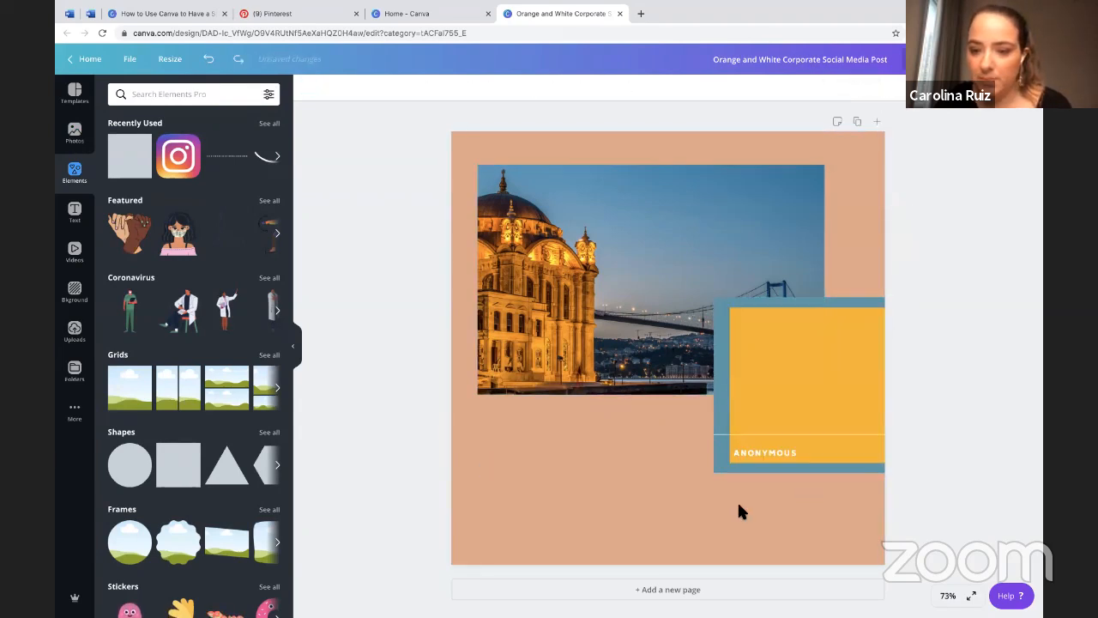
# Step: Move the yellow square onto the empty area below the photo and ungroup the teal quote box
pyautogui.moveTo(816, 408); pyautogui.dragTo(562, 496)
pyautogui.click(791, 321)
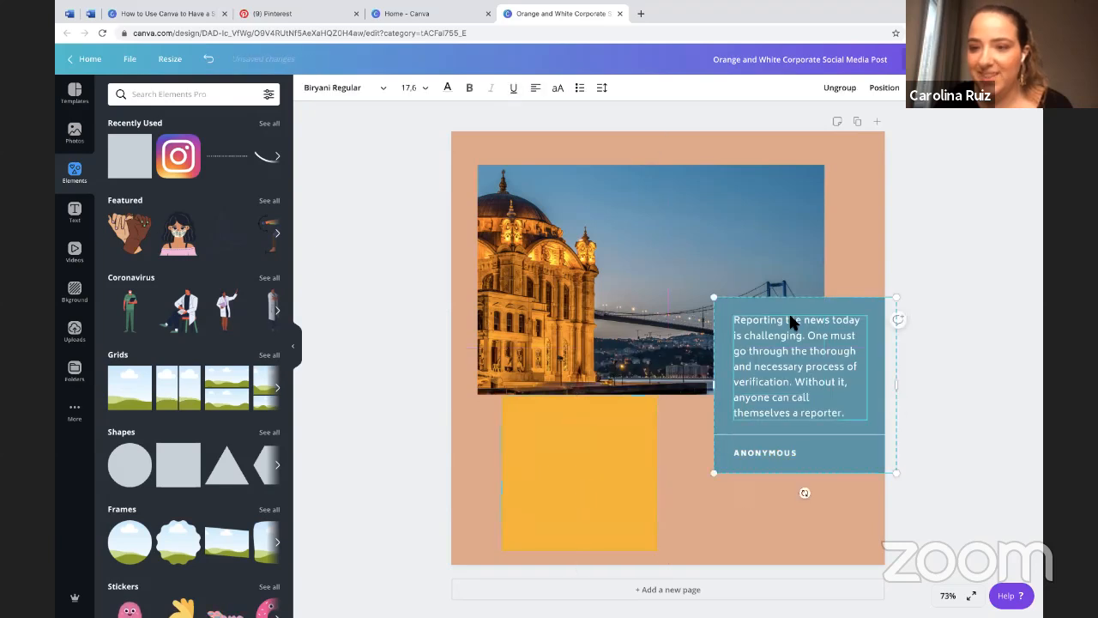
pyautogui.click(845, 91)
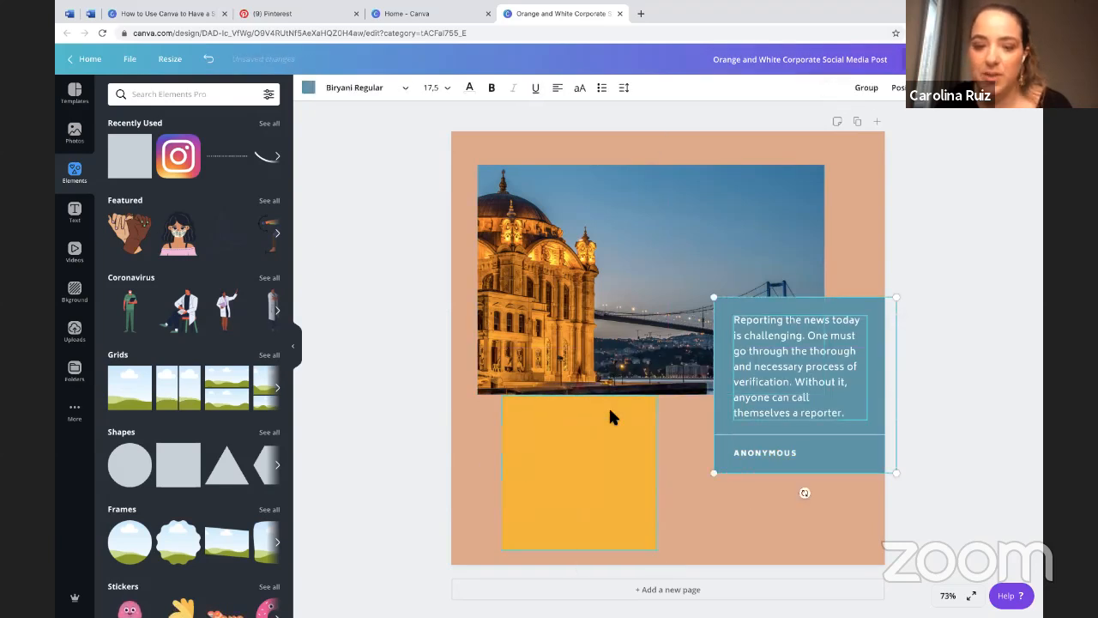
# Step: Try the yellow square between the teal box and the quote text by sending it backward, then delete the square
pyautogui.moveTo(608, 414); pyautogui.dragTo(815, 354)
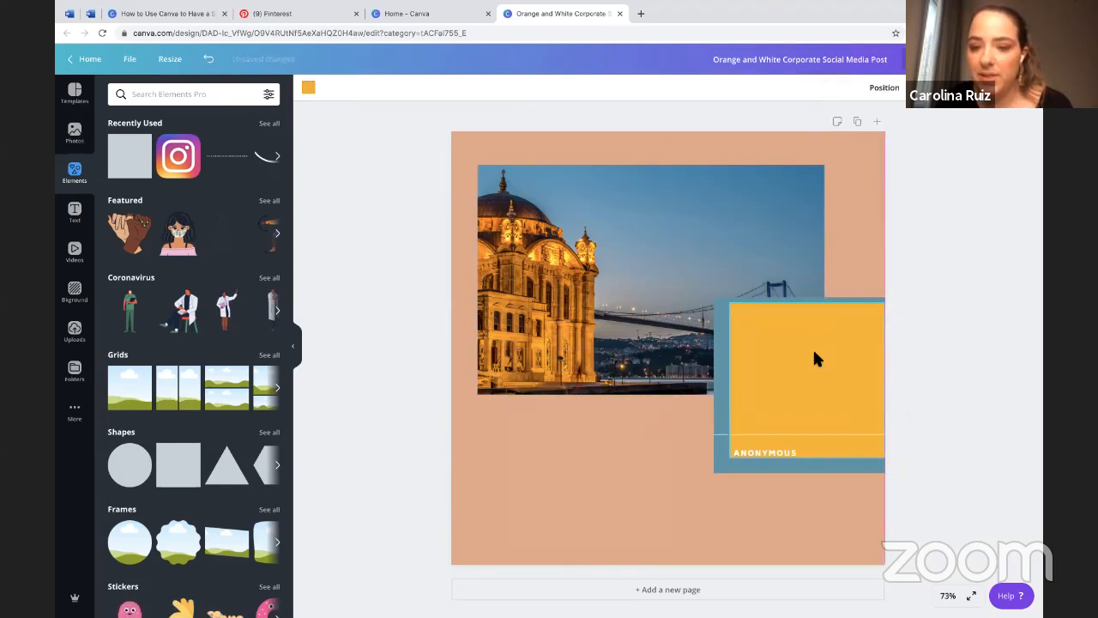
pyautogui.click(877, 89)
pyautogui.click(850, 124)
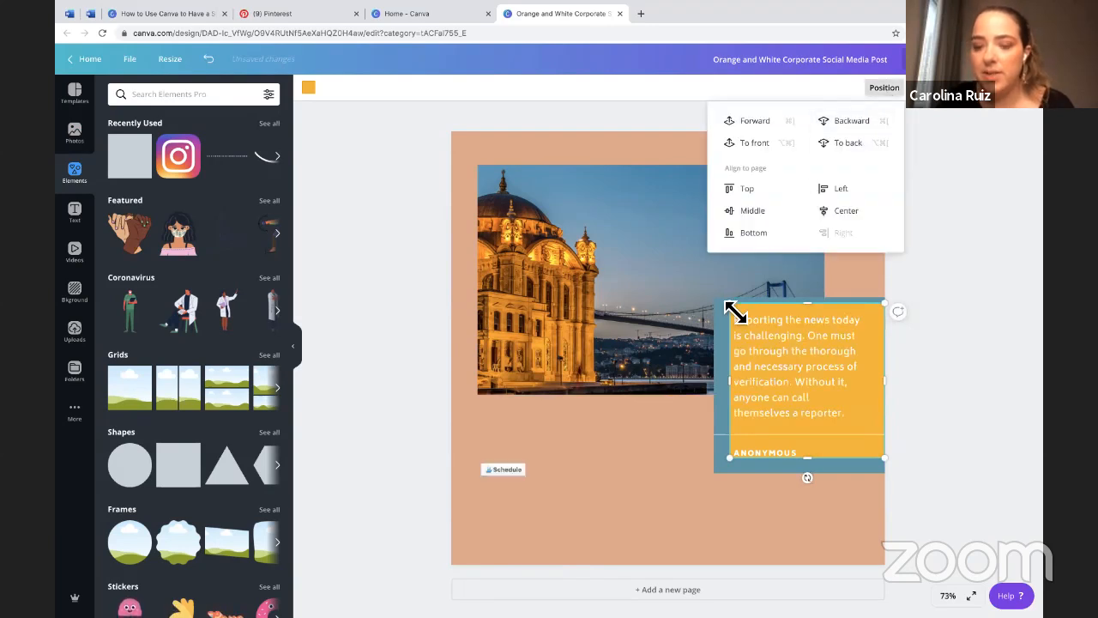
pyautogui.moveTo(805, 429); pyautogui.dragTo(598, 522)
pyautogui.press('Delete')
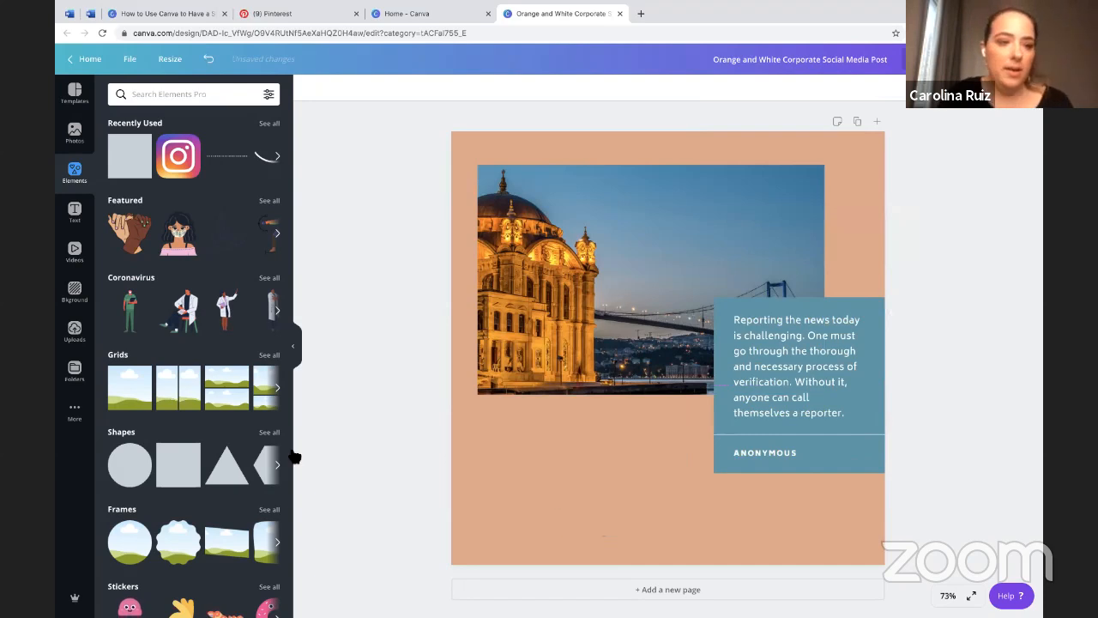
# Step: Search the elements for "mosque", add the orange-domed mosque graphic, and shrink it beside the quote box's lower-left corner
pyautogui.click(196, 94)
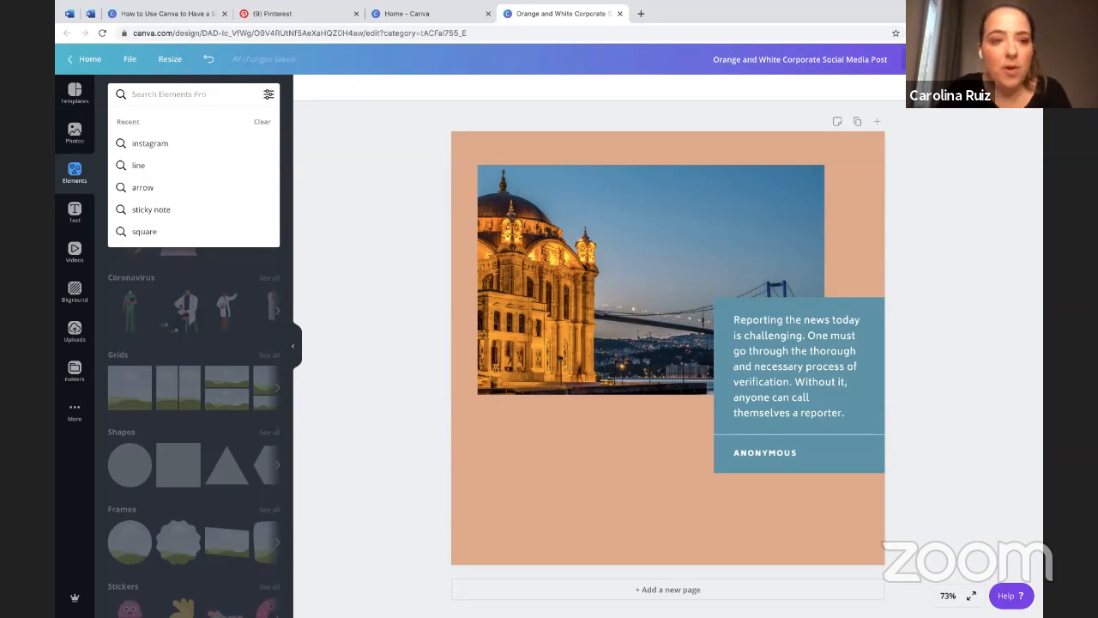
pyautogui.write('mosque')
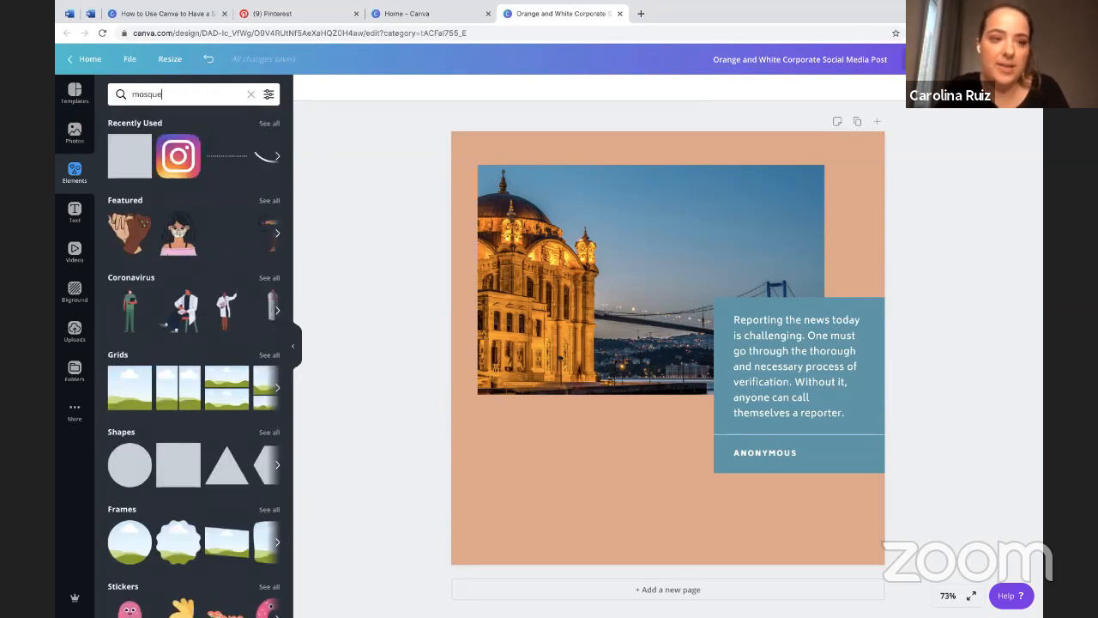
pyautogui.press('Return')
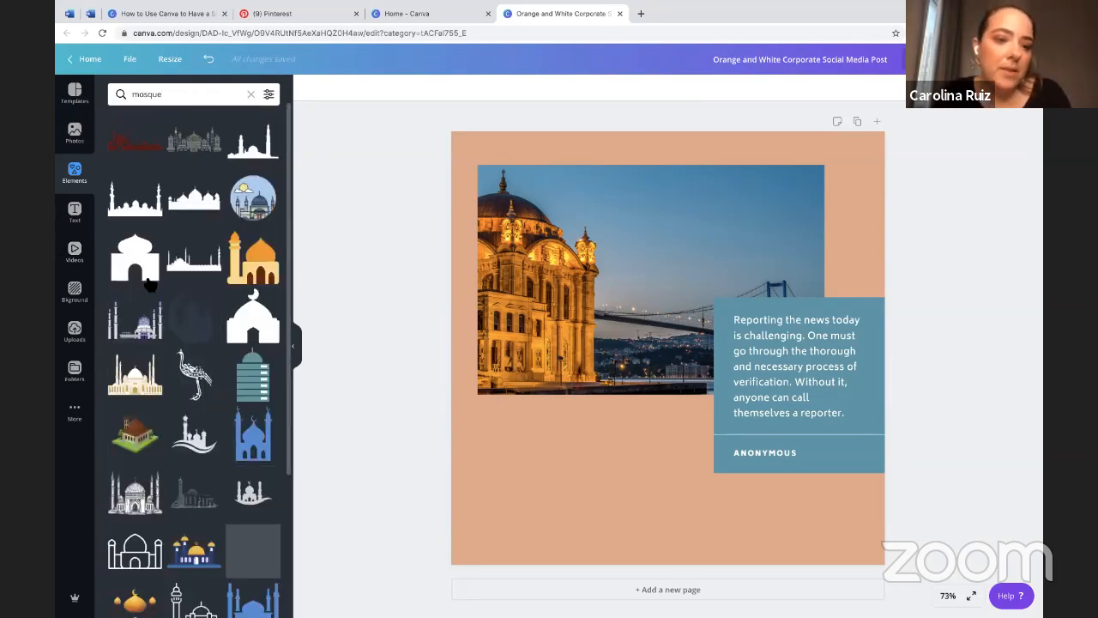
pyautogui.moveTo(253, 262); pyautogui.dragTo(575, 460)
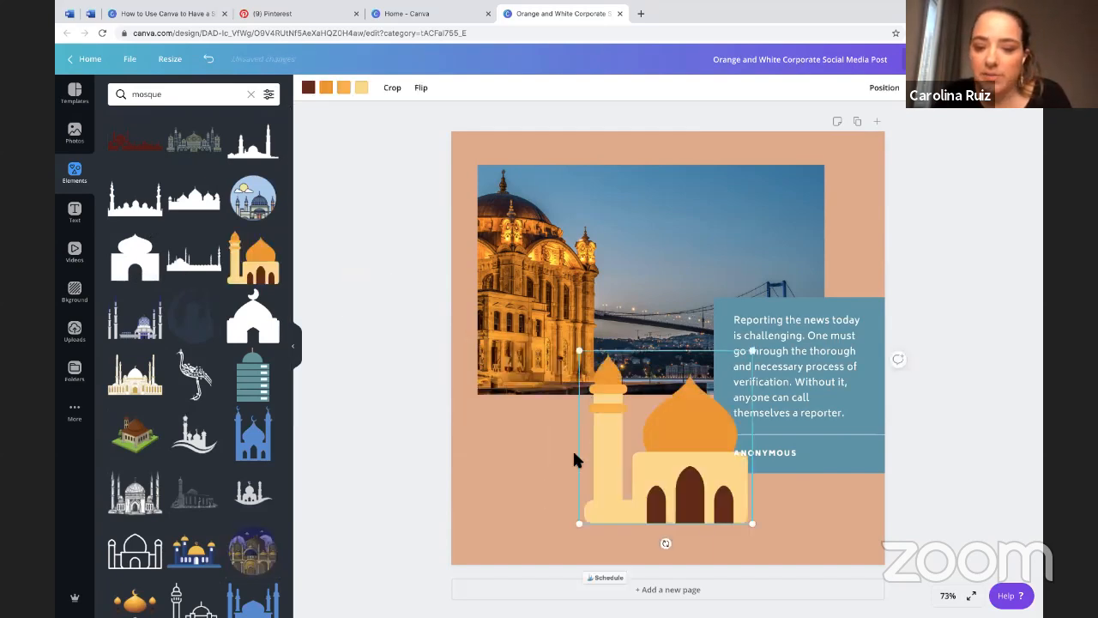
pyautogui.moveTo(575, 515); pyautogui.dragTo(673, 448)
pyautogui.moveTo(699, 403); pyautogui.dragTo(675, 453)
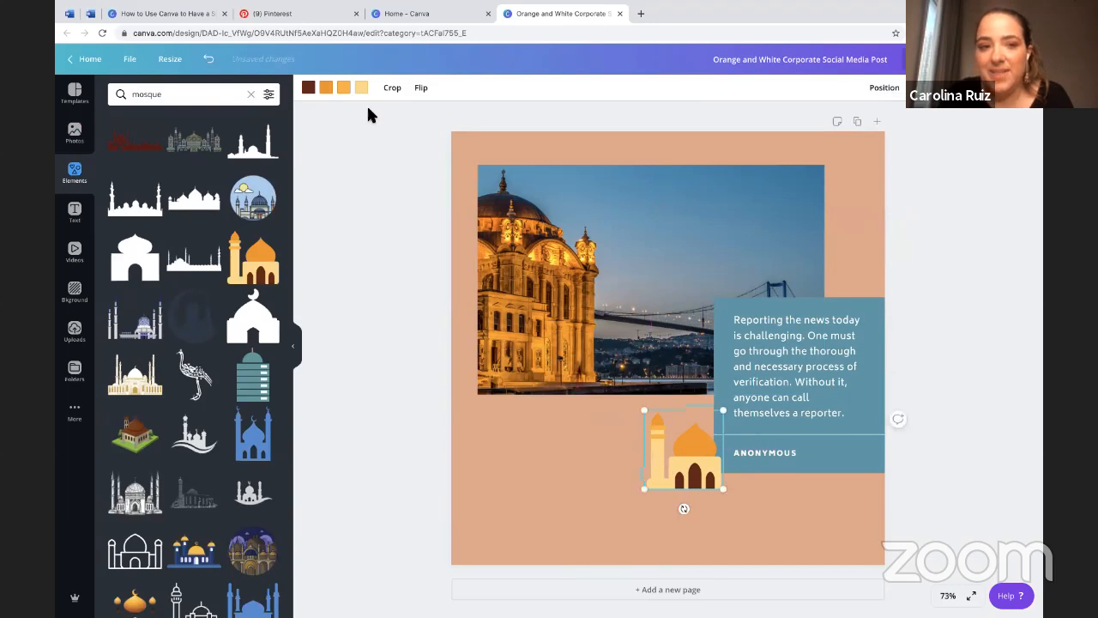
# Step: Recolour the mosque graphic's dark brown doors with the teal blue from the document colours
pyautogui.click(309, 87)
pyautogui.click(119, 197)
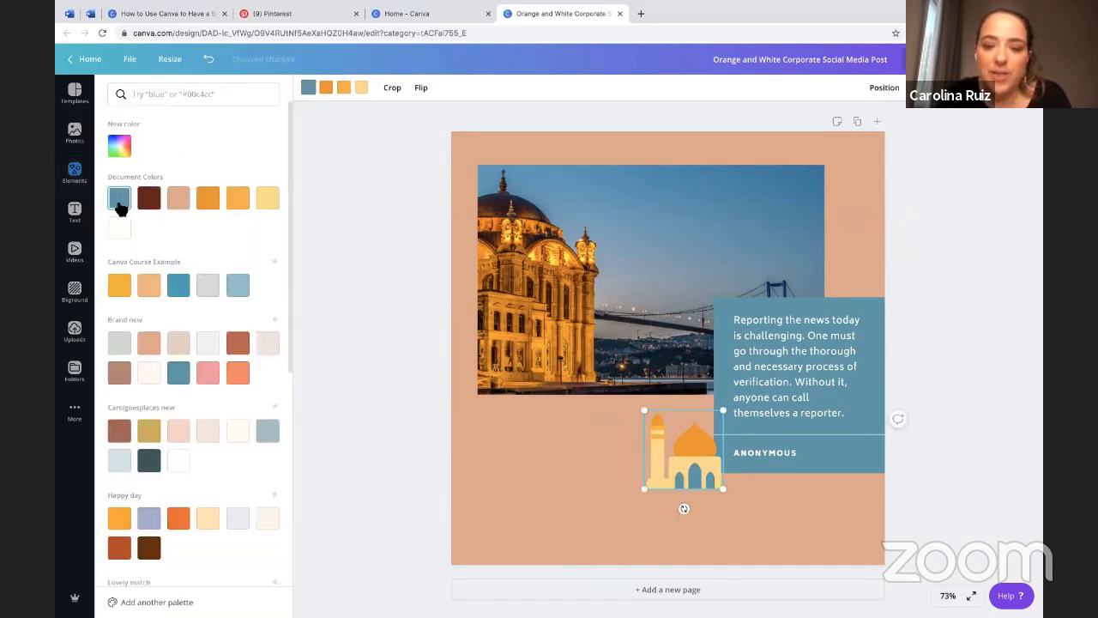
pyautogui.press('Escape')
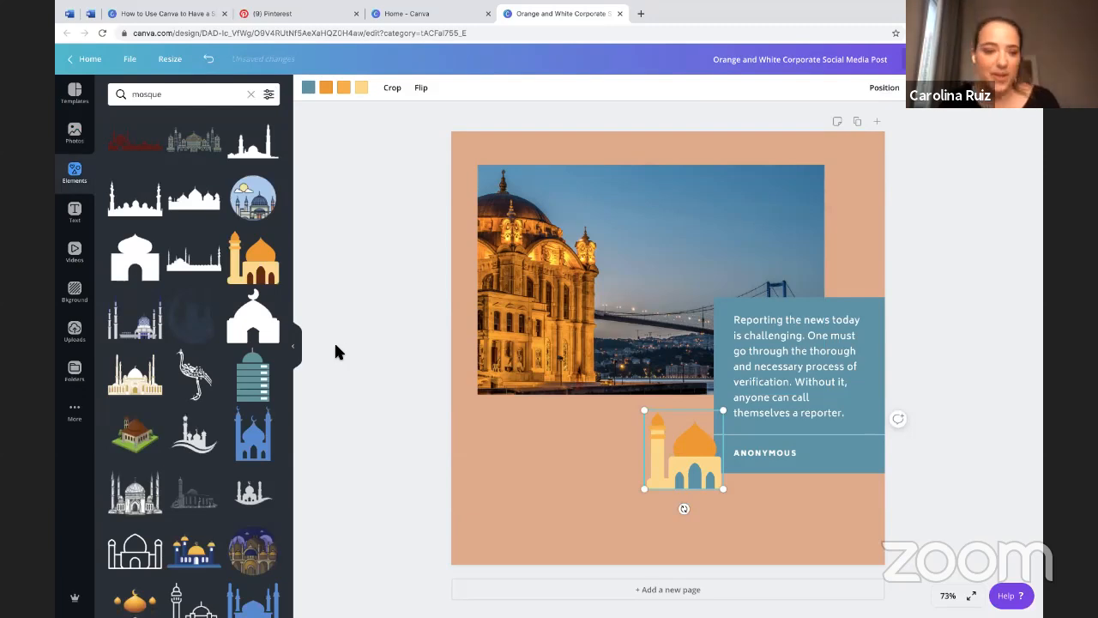
# Step: Look through the text styles, the video library and the background library
pyautogui.click(72, 214)
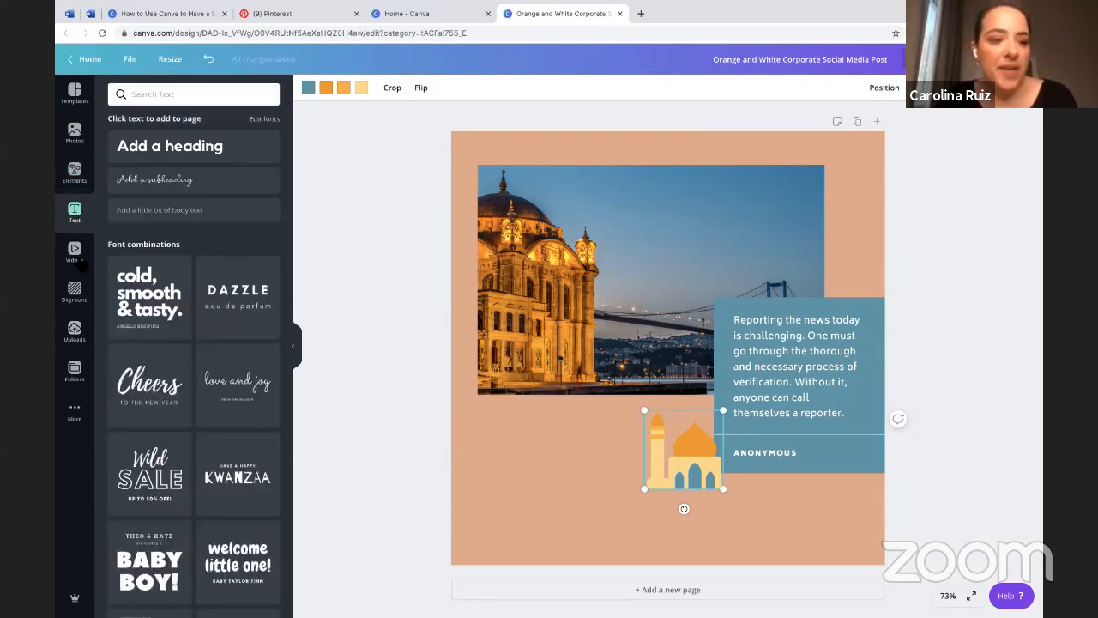
pyautogui.click(77, 257)
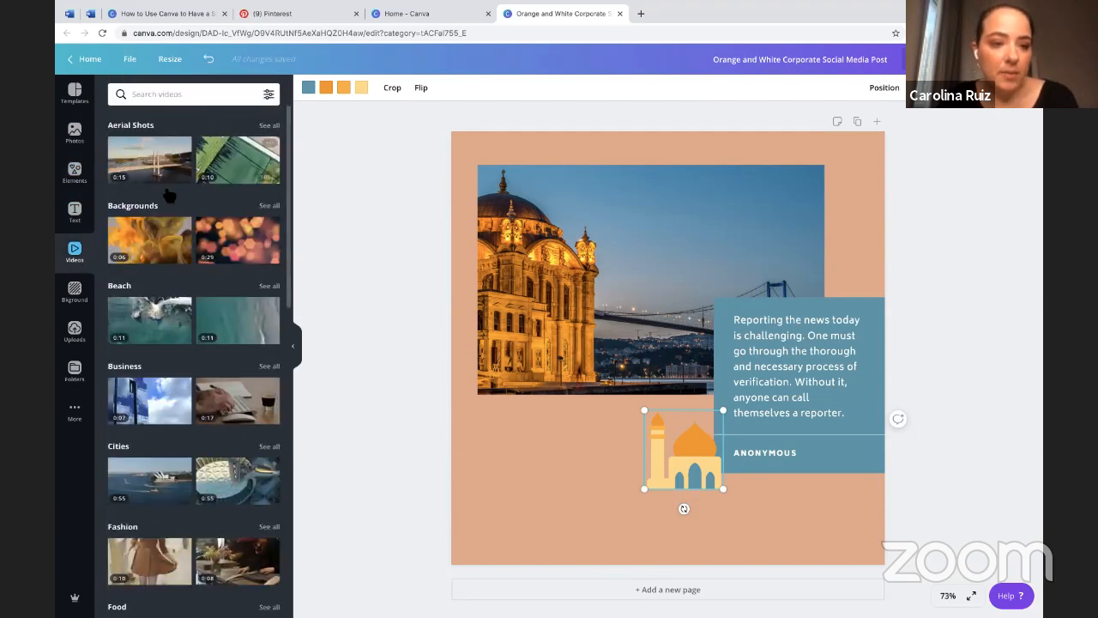
pyautogui.click(74, 292)
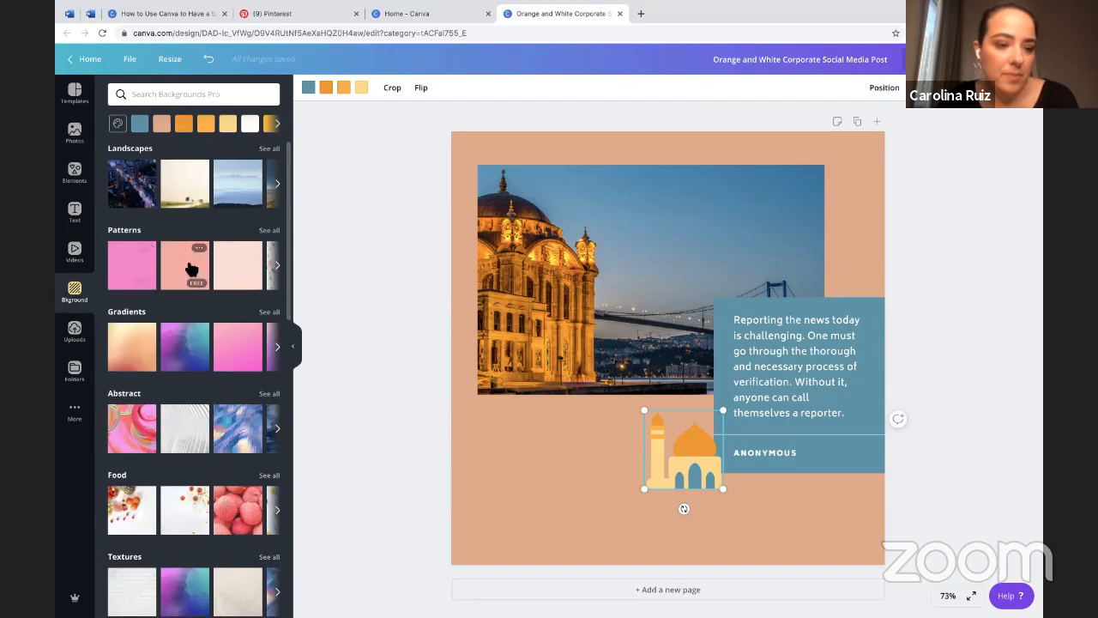
pyautogui.scroll(-1, 210, 321)
pyautogui.scroll(1, 206, 309)
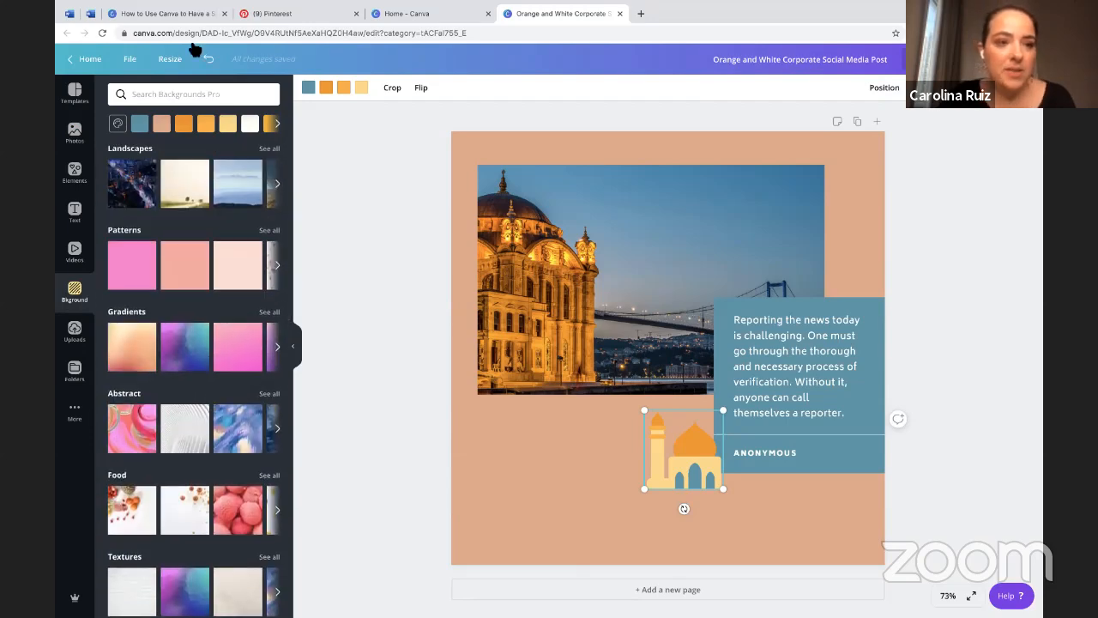
# Step: Search the backgrounds for "yellow" and apply the two-tone yellow and orange textured background to the page
pyautogui.click(185, 94)
pyautogui.write('y')
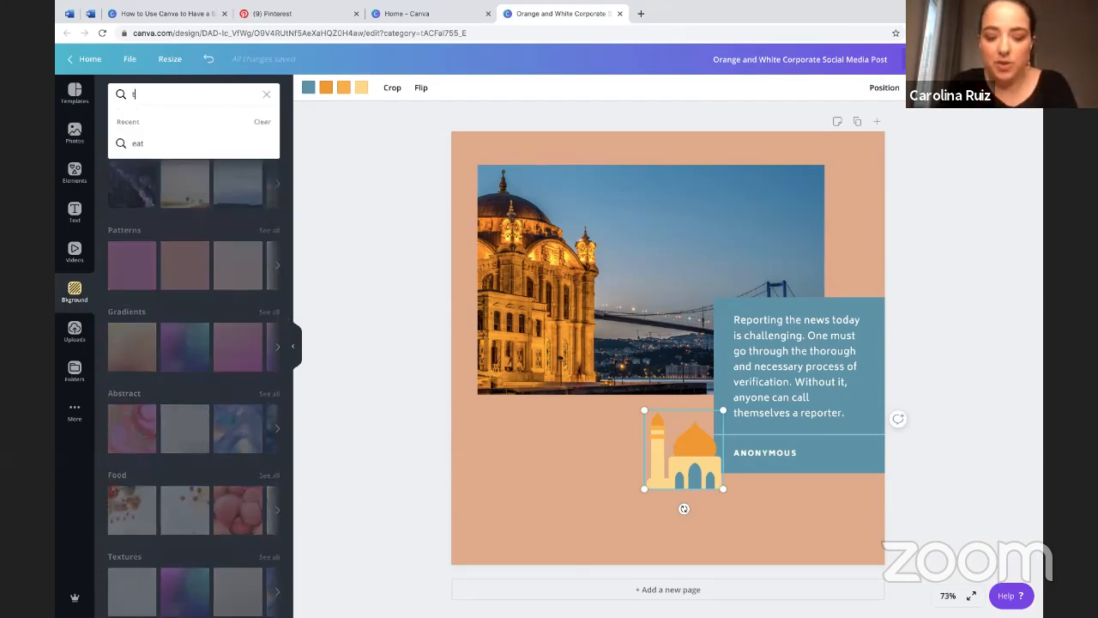
pyautogui.write('ellow')
pyautogui.press('Return')
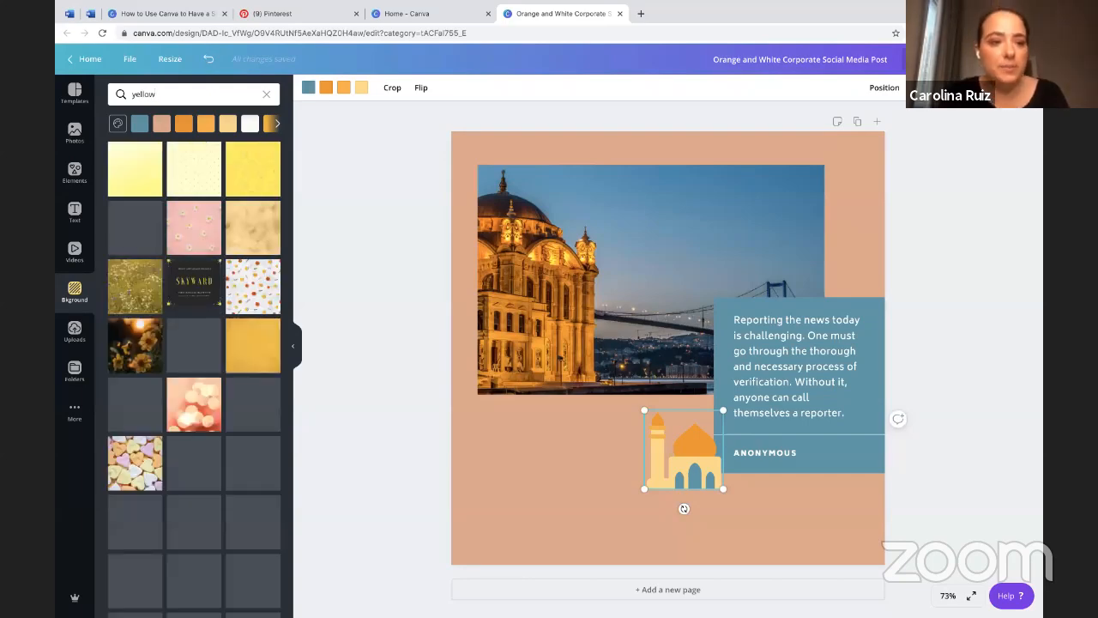
pyautogui.moveTo(421, 239); pyautogui.dragTo(492, 207)
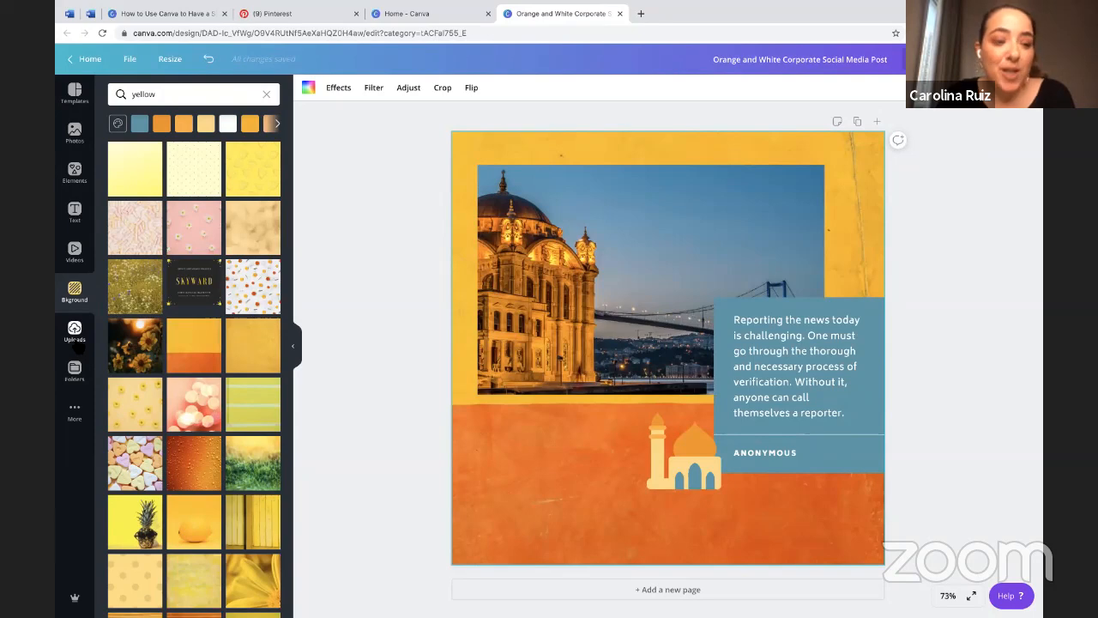
# Step: Look through the uploaded images and the additional apps and integrations
pyautogui.click(75, 333)
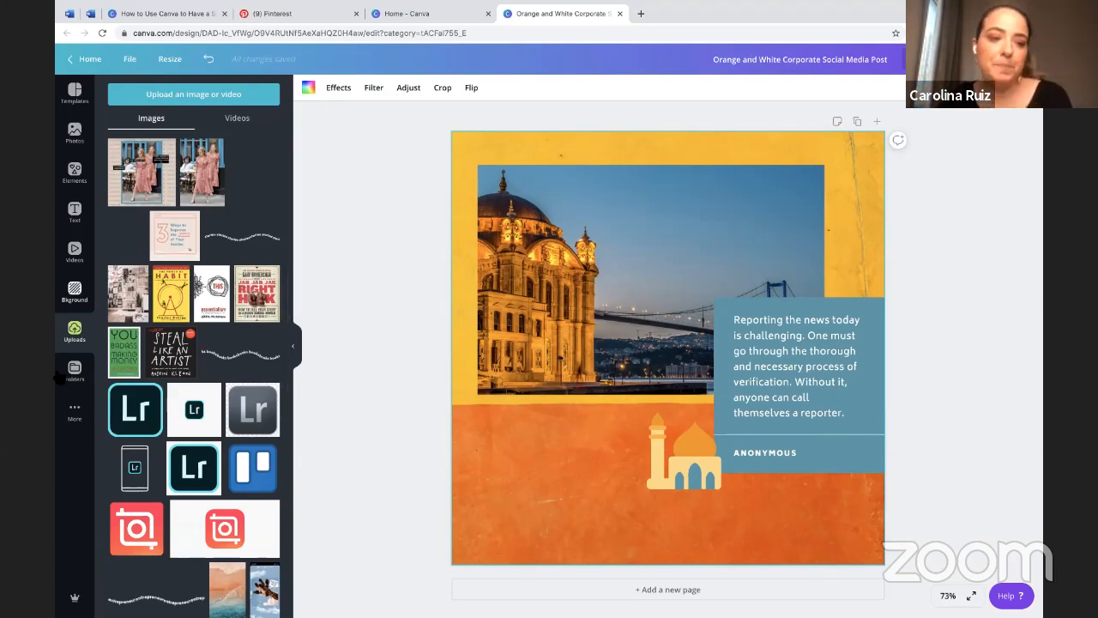
pyautogui.click(75, 412)
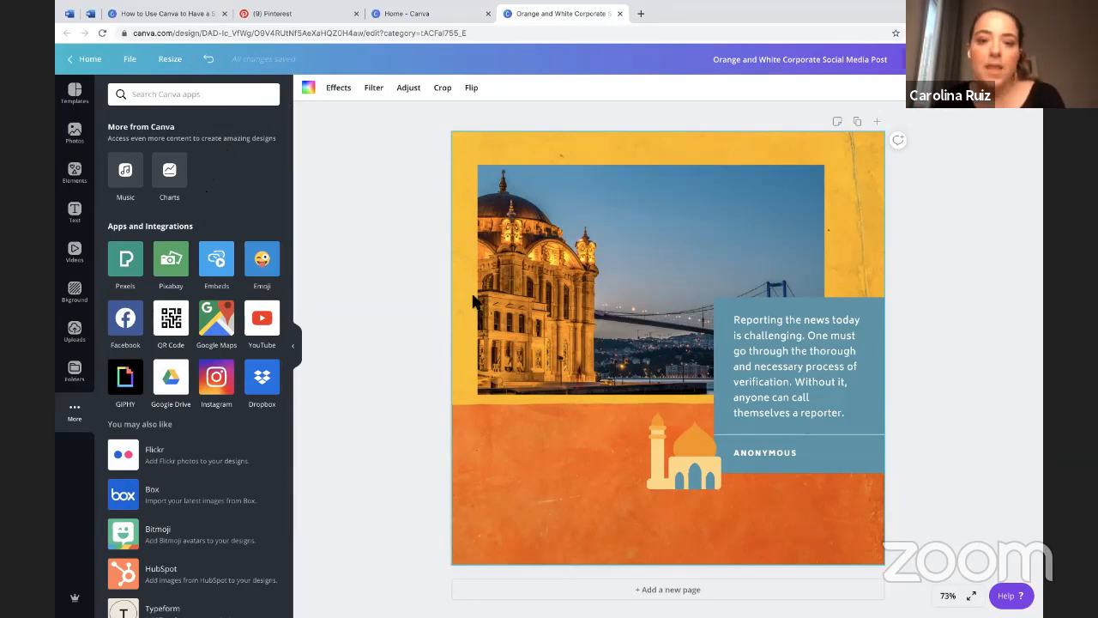
# Step: Look through the photo results and the Pexels and Pixabay image libraries, and open the Google Maps integration
pyautogui.click(74, 131)
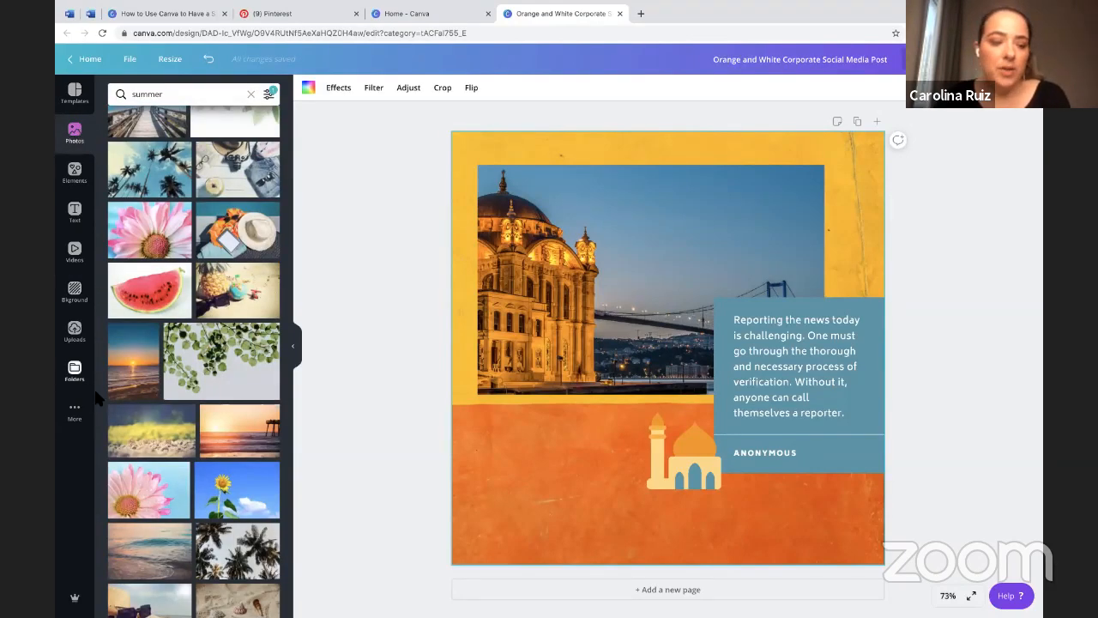
pyautogui.click(79, 412)
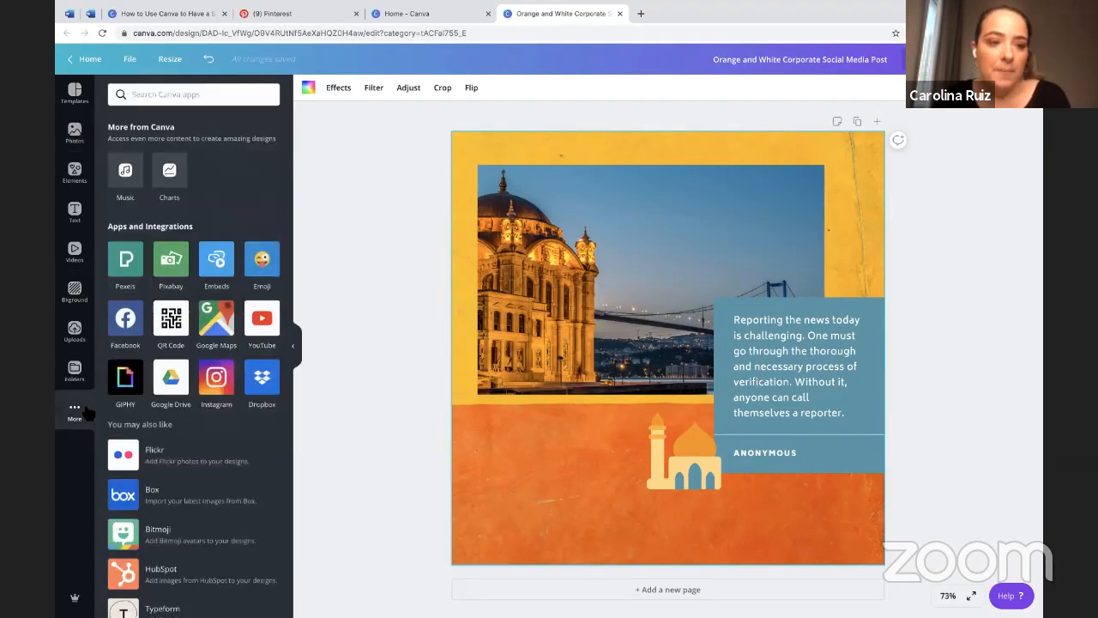
pyautogui.click(126, 269)
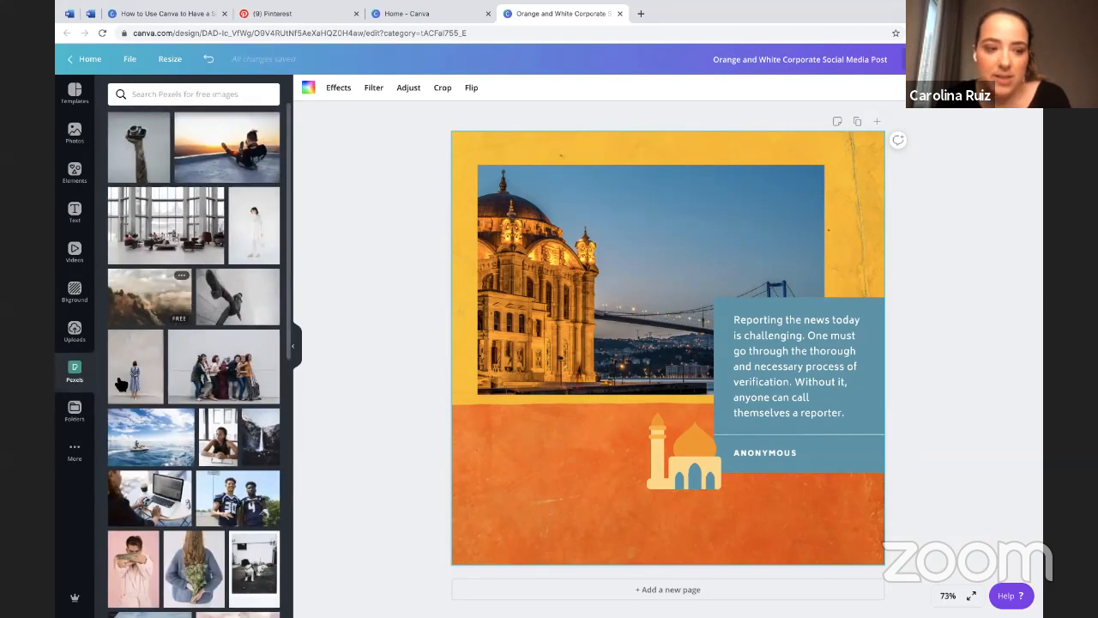
pyautogui.click(80, 456)
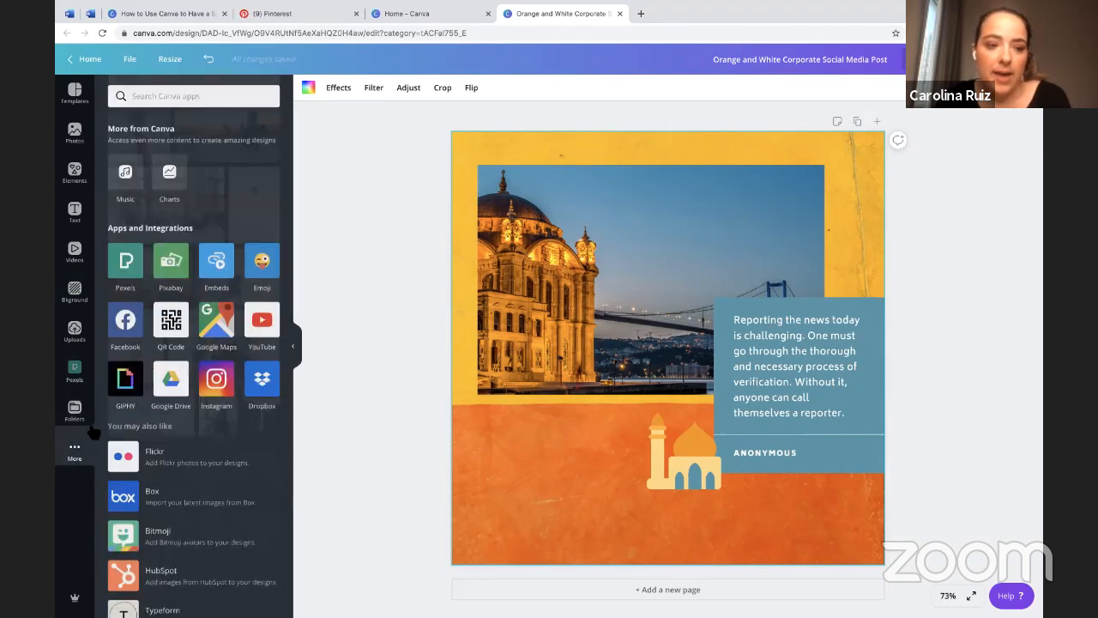
pyautogui.click(170, 269)
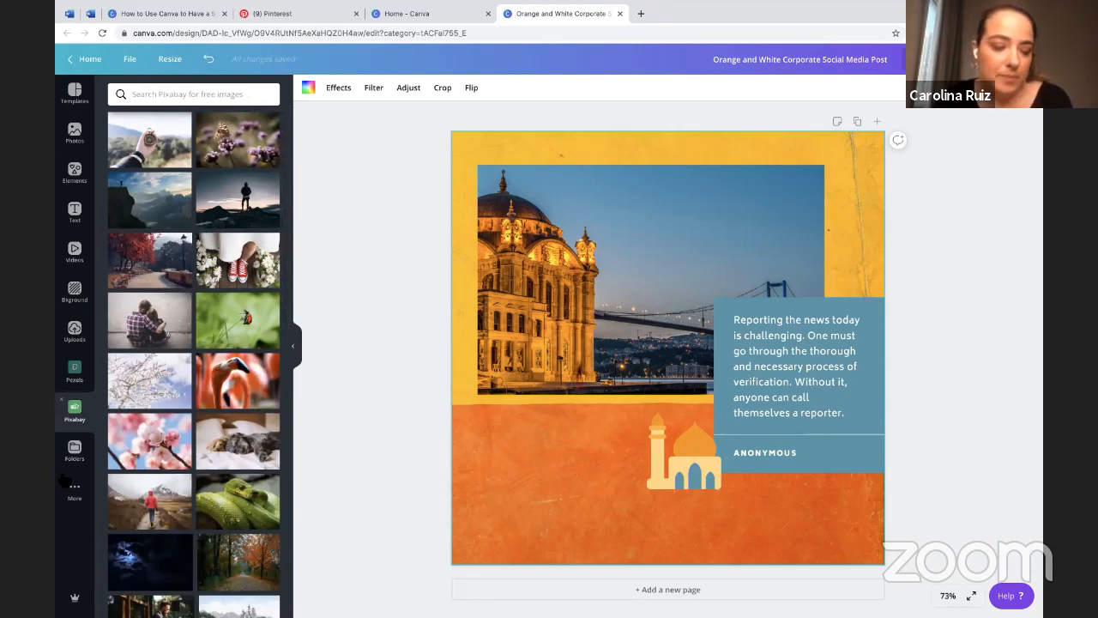
pyautogui.click(76, 494)
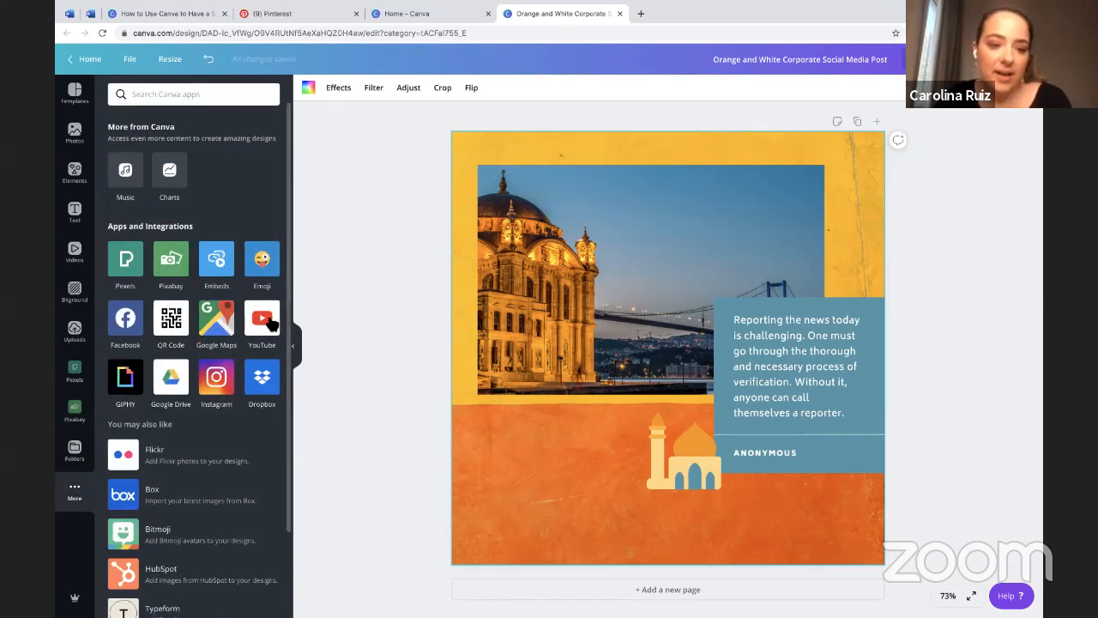
pyautogui.click(230, 321)
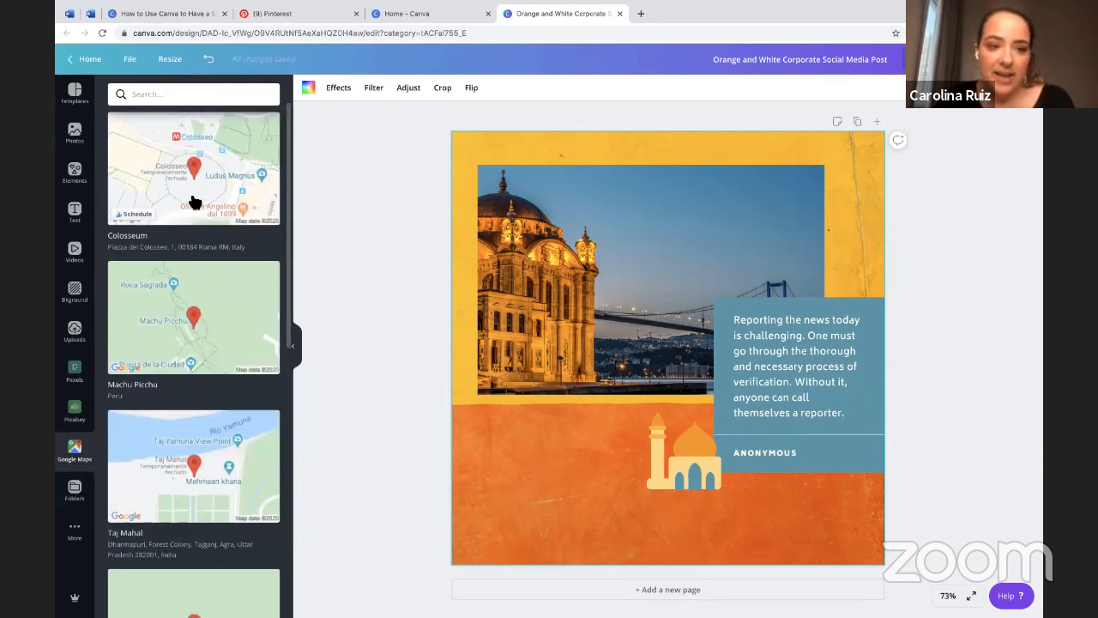
pyautogui.moveTo(216, 195); pyautogui.dragTo(589, 231)
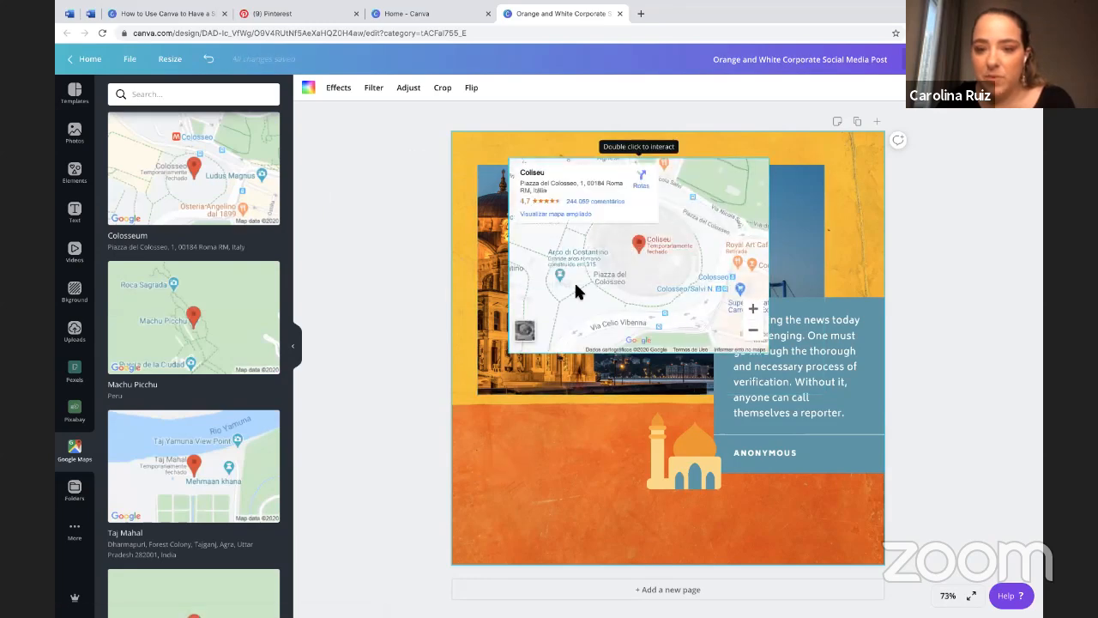
pyautogui.click(718, 163)
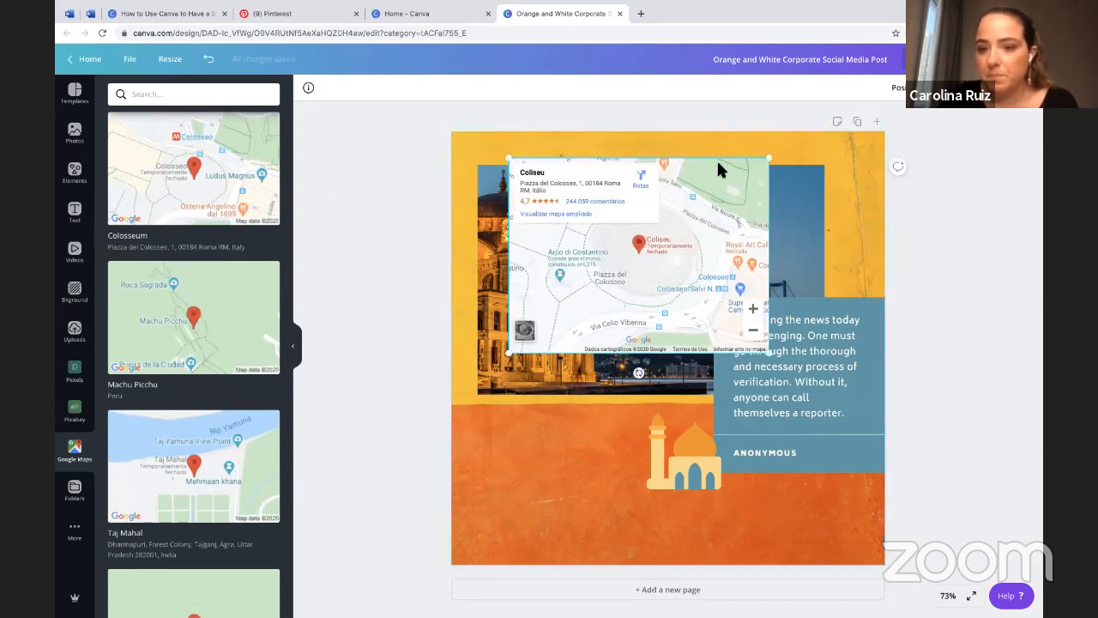
pyautogui.press('Delete')
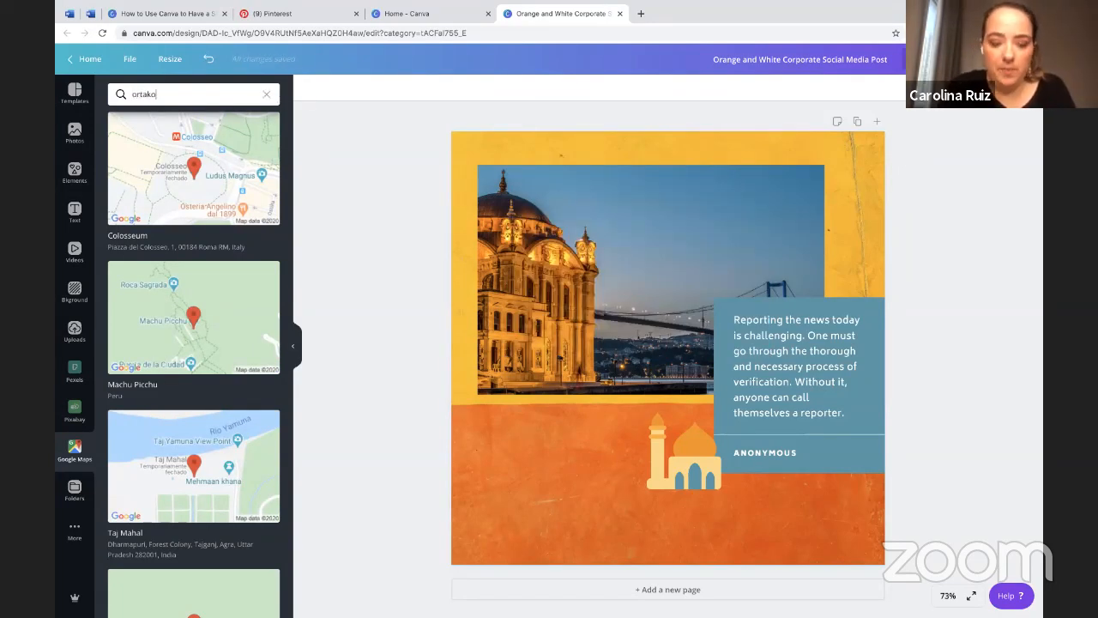
# Step: Search Google Maps for "ortakoy mosque", add its map to the page, and shrink and position it just below the mosque photo
pyautogui.write('e')
pyautogui.press('Return')
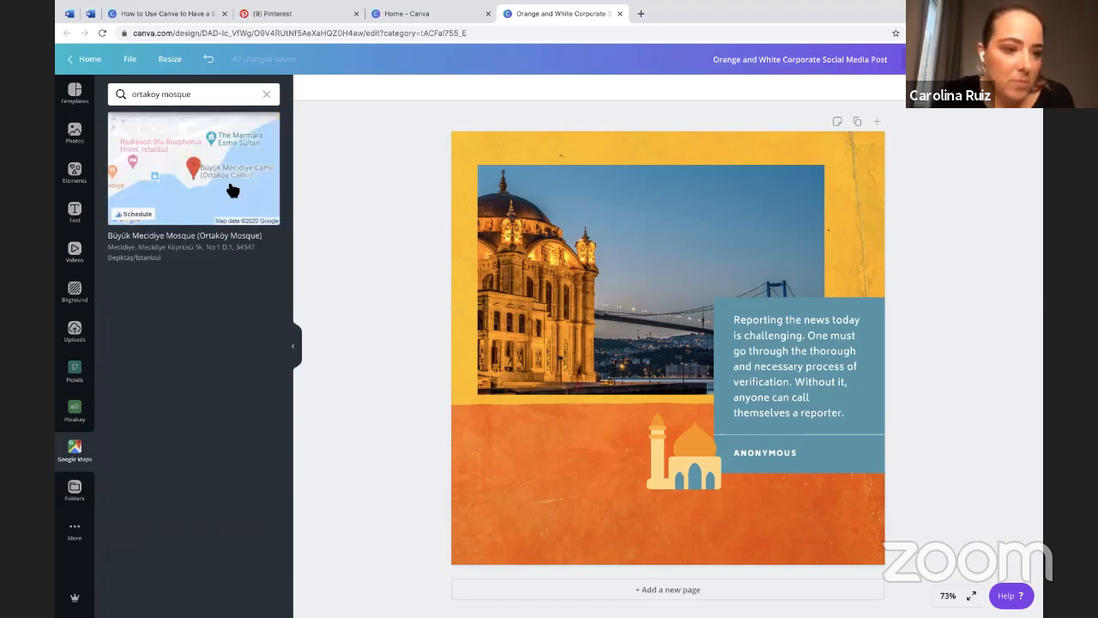
pyautogui.moveTo(208, 167); pyautogui.dragTo(543, 303)
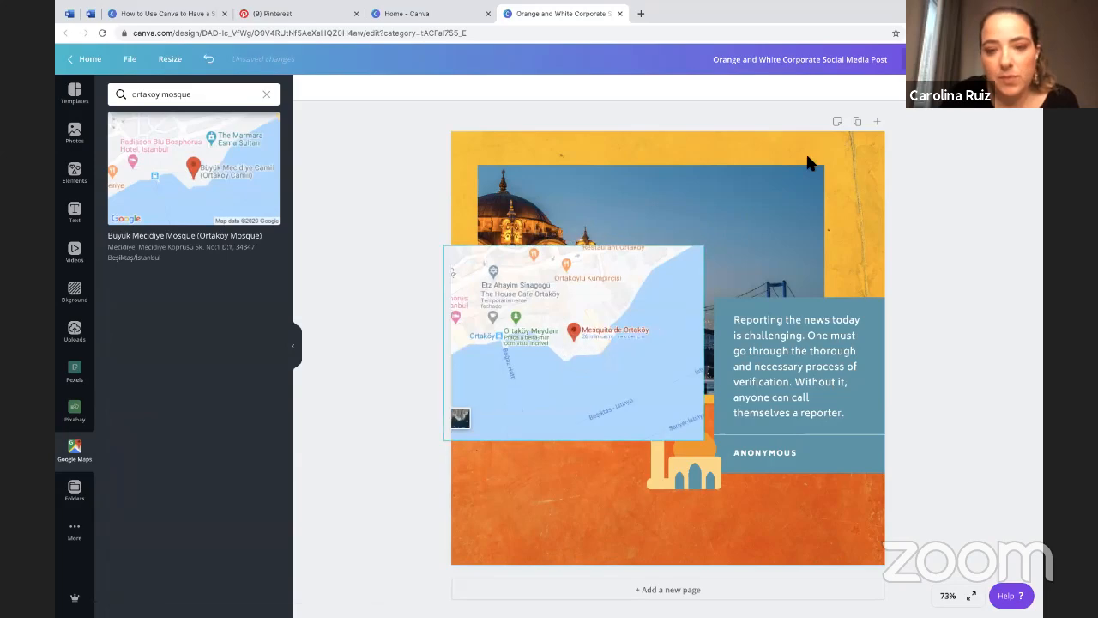
pyautogui.moveTo(658, 330); pyautogui.dragTo(580, 442)
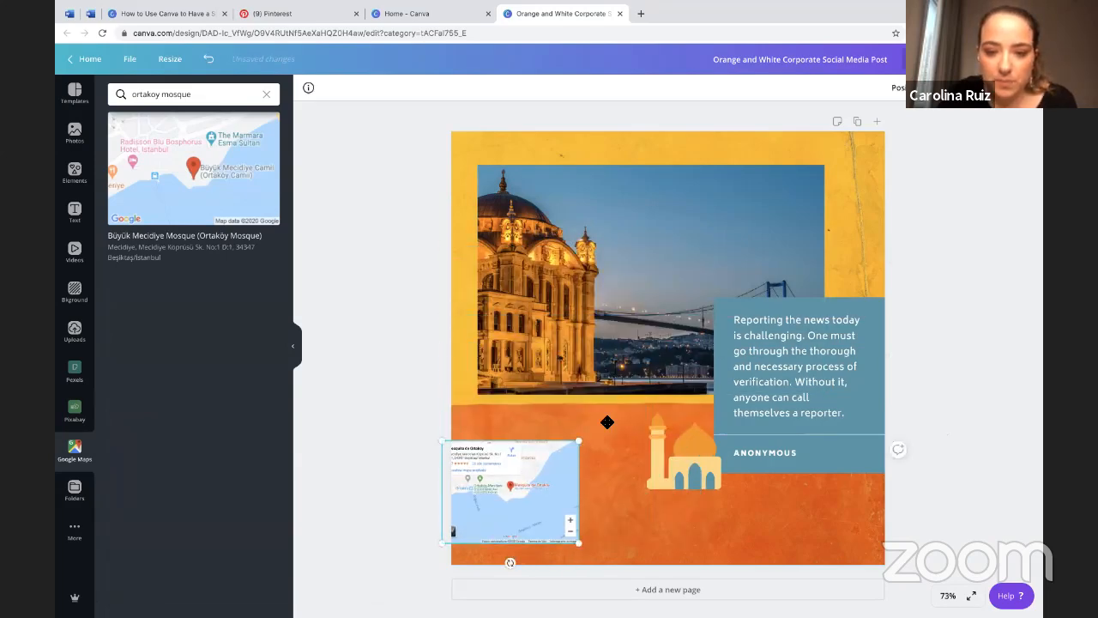
pyautogui.moveTo(515, 489); pyautogui.dragTo(555, 447)
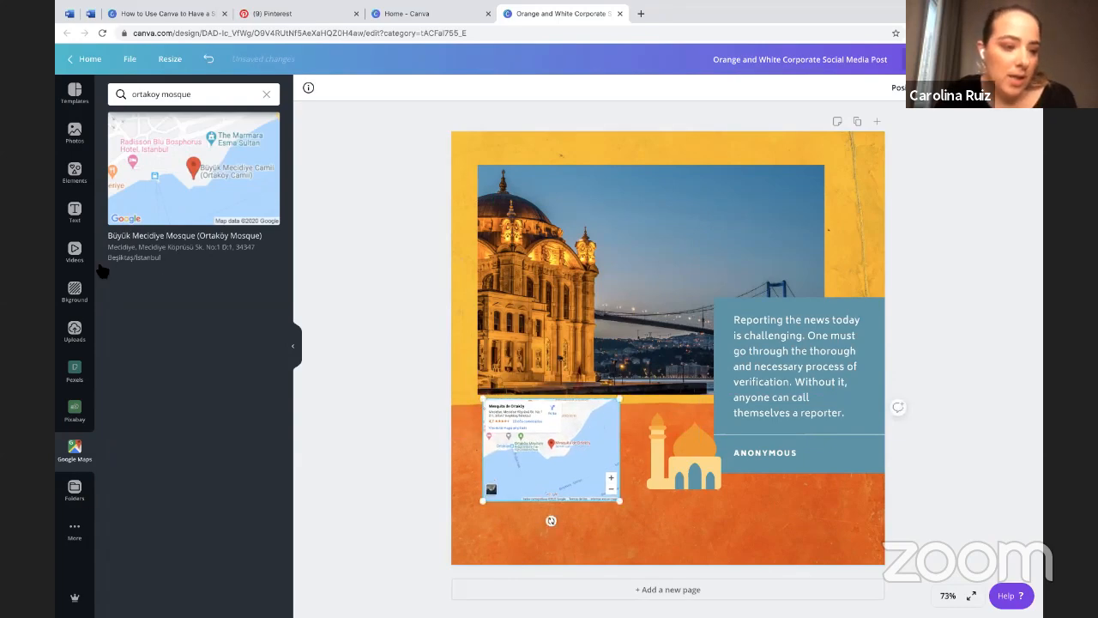
# Step: Search the GIPHY integration for "angry" animations and return to the list of additional apps
pyautogui.click(74, 530)
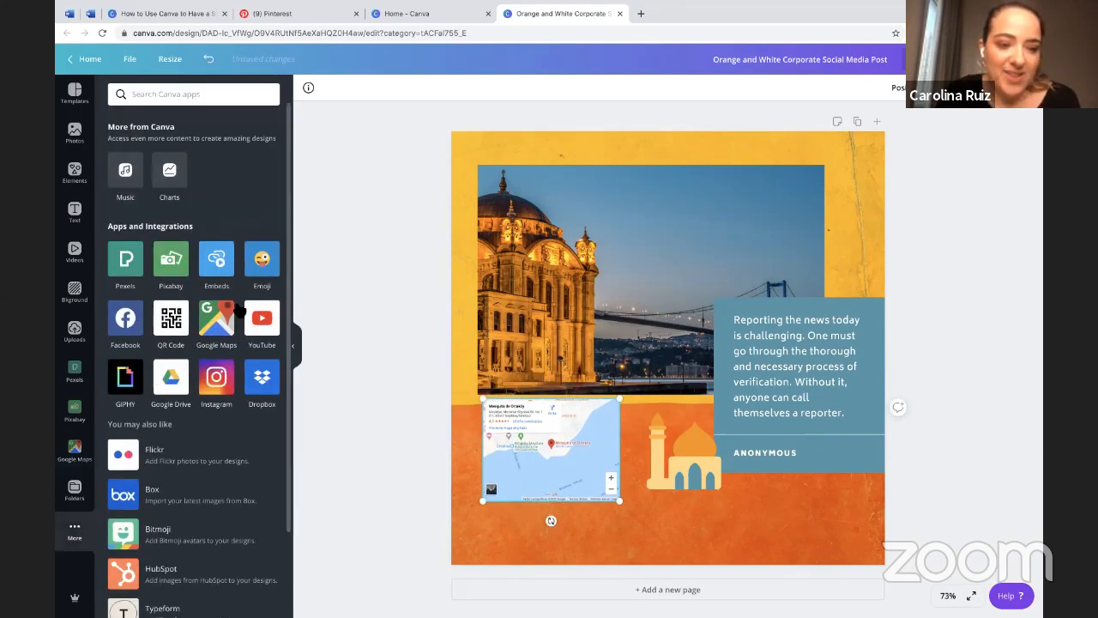
pyautogui.click(127, 379)
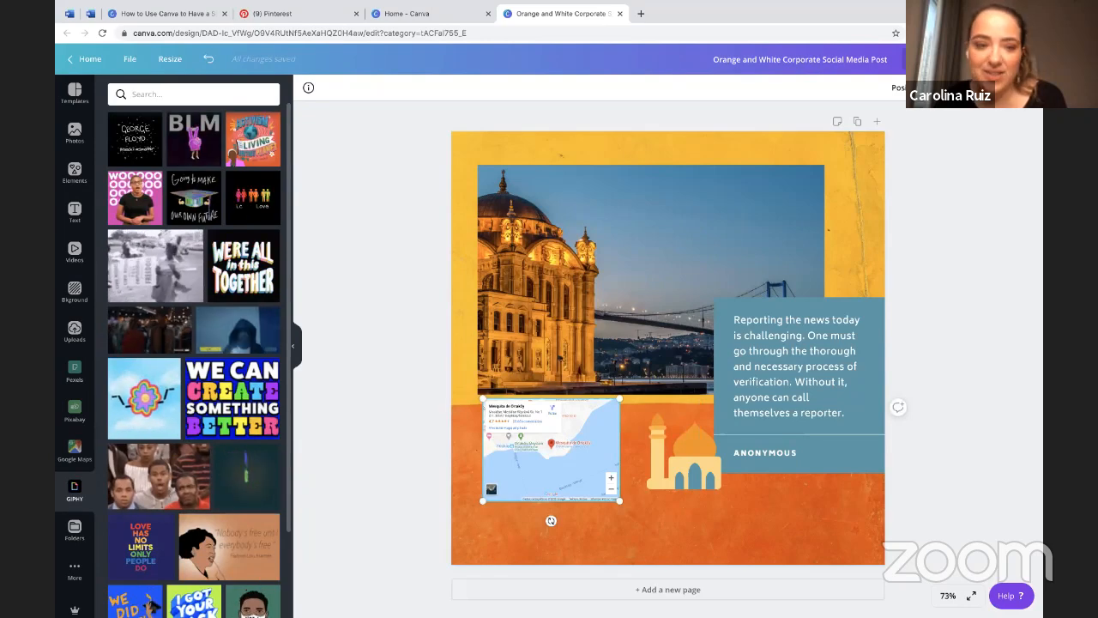
pyautogui.click(189, 94)
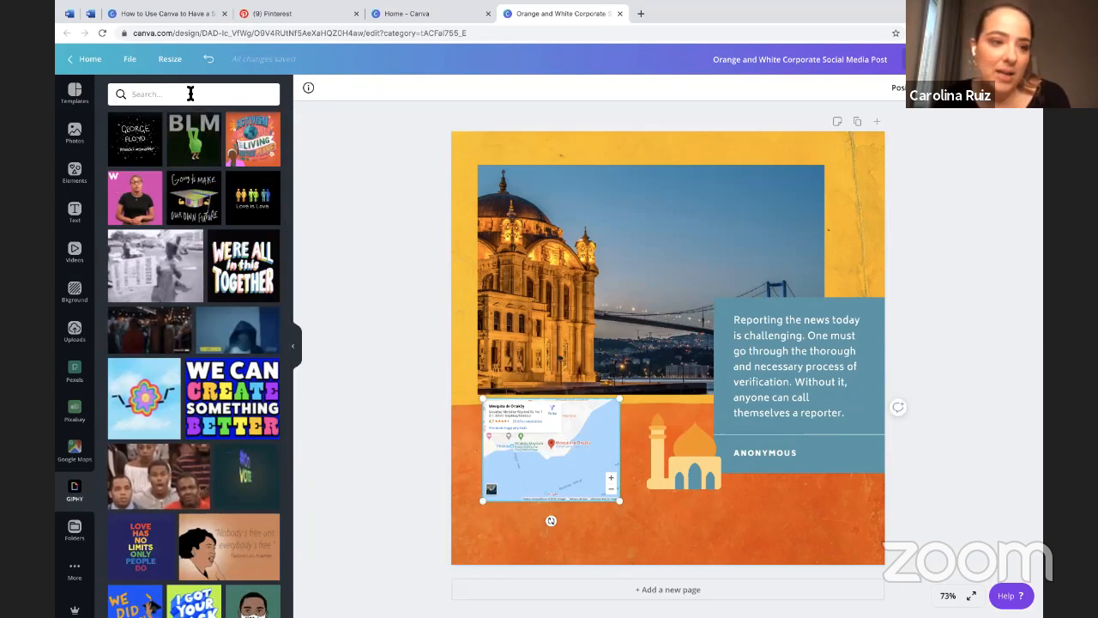
pyautogui.write('angry')
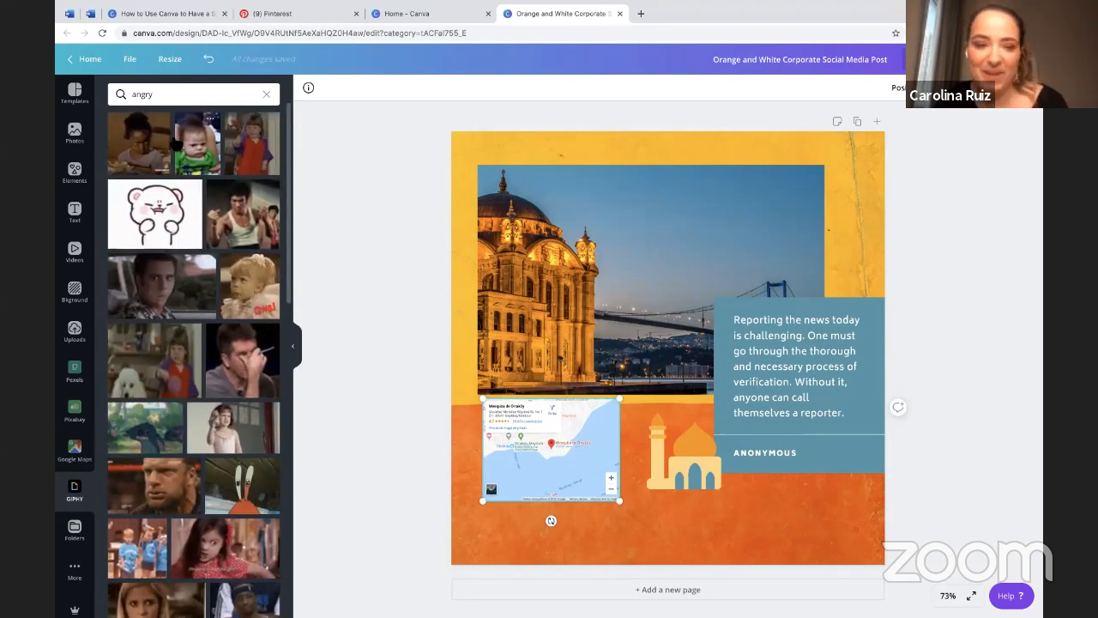
pyautogui.click(76, 575)
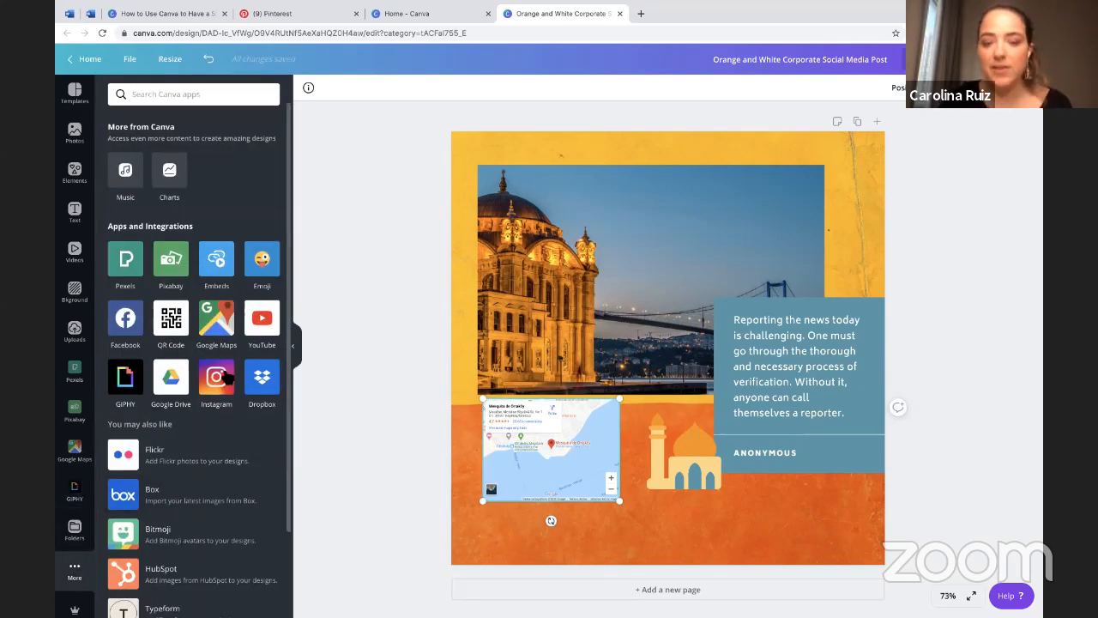
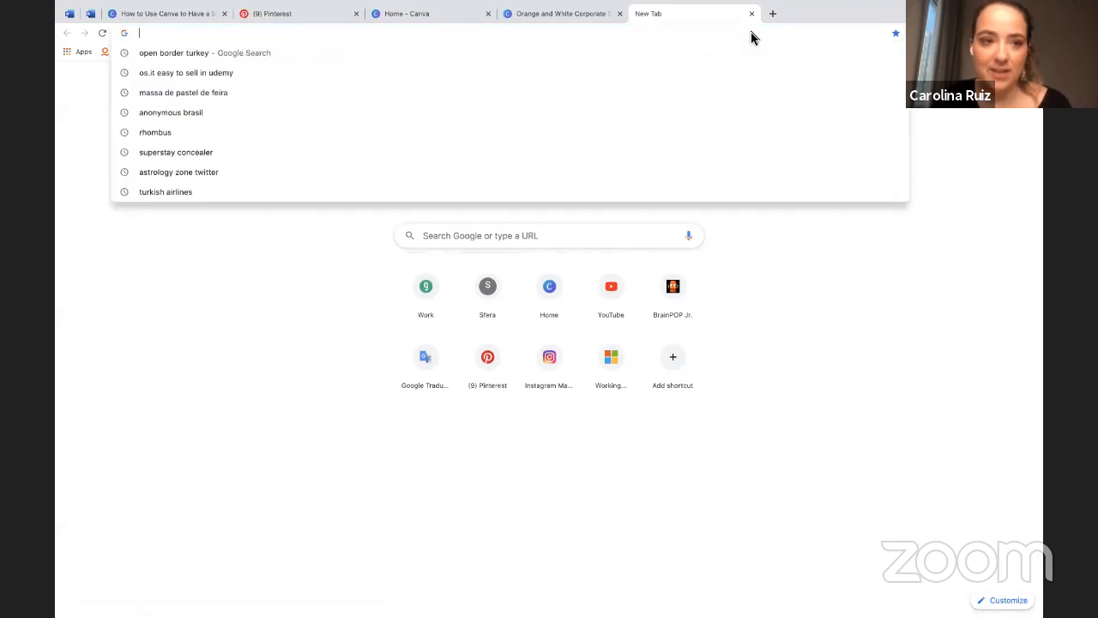
# Step: Go to remove.bg in the new browser tab and paste in the copied giraffe image to remove its background
pyautogui.write('r')
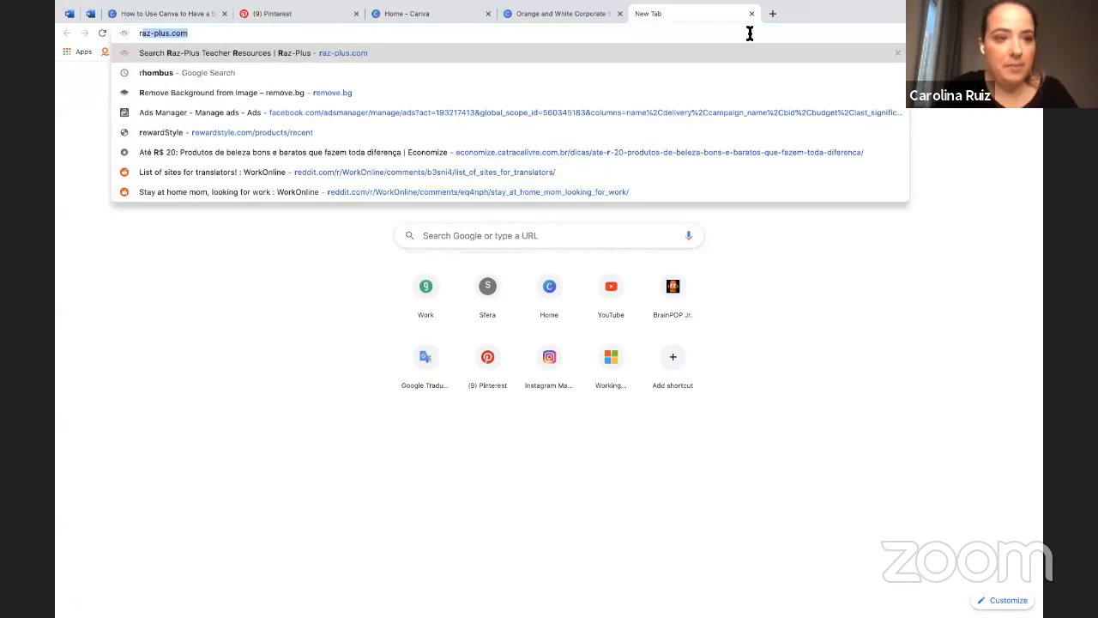
pyautogui.press('BackSpace')
pyautogui.press('BackSpace')
pyautogui.write('back')
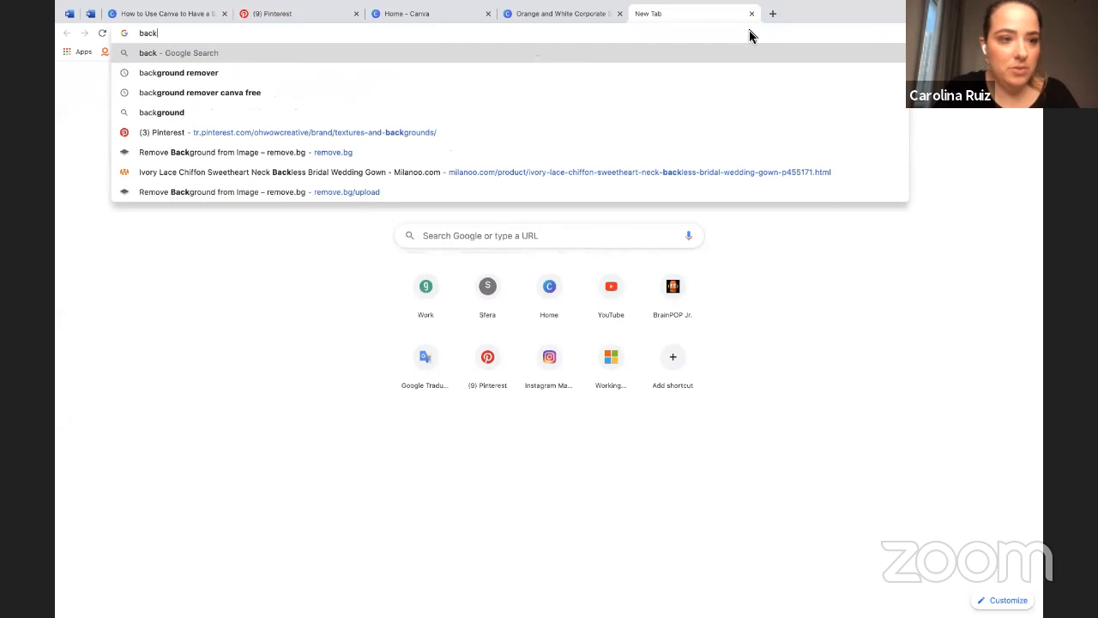
pyautogui.press('Down')
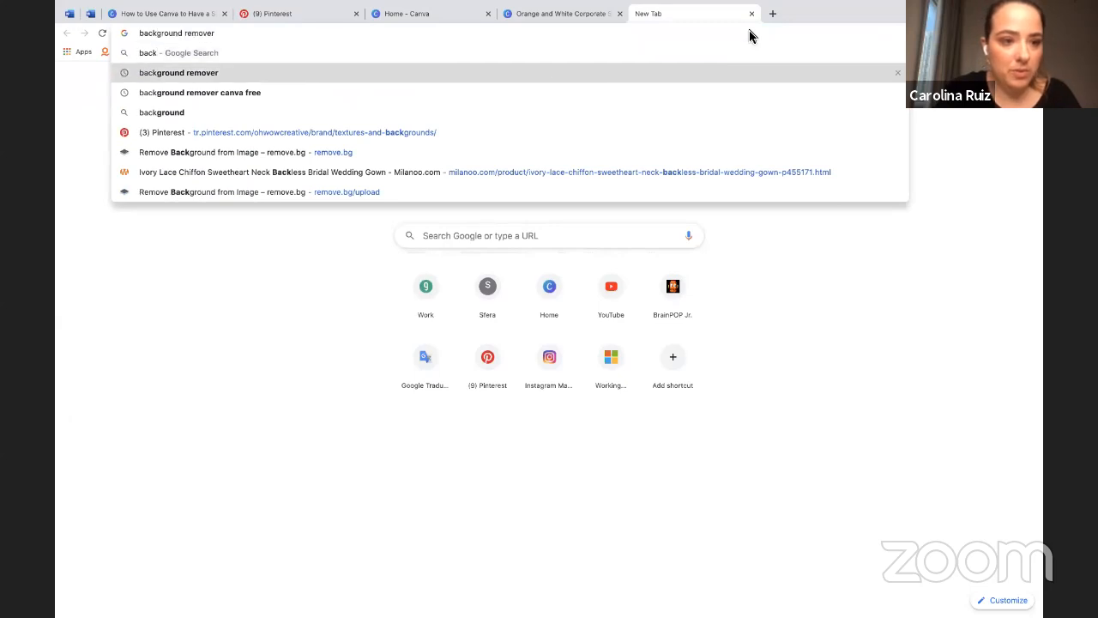
pyautogui.press('Down')
pyautogui.press('Down')
pyautogui.press('Down')
pyautogui.press('Down')
pyautogui.press('Return')
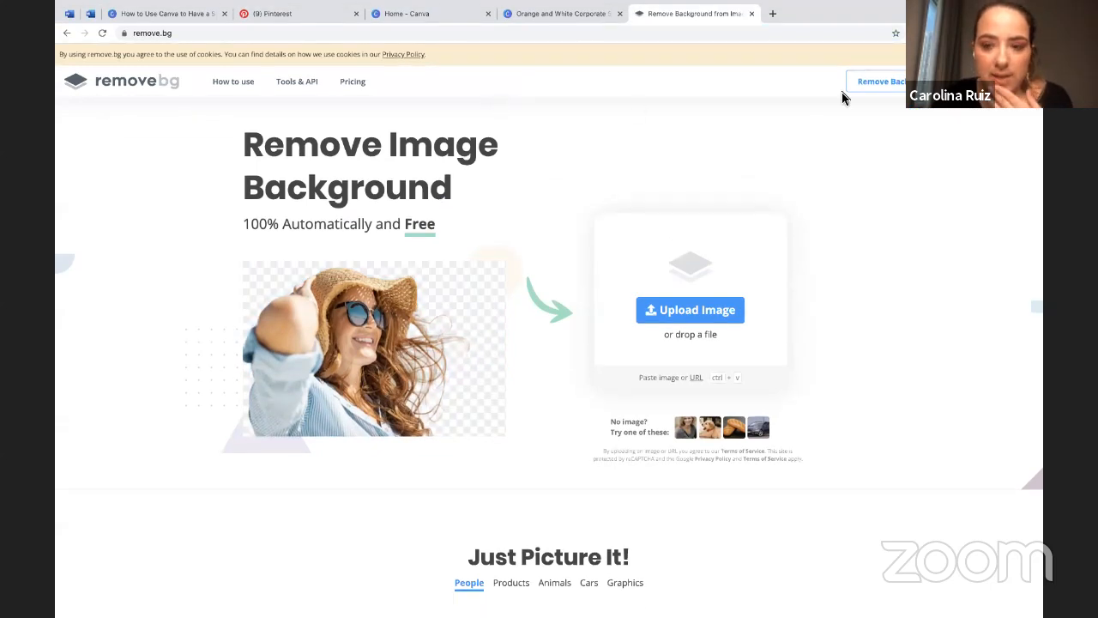
pyautogui.click(700, 310)
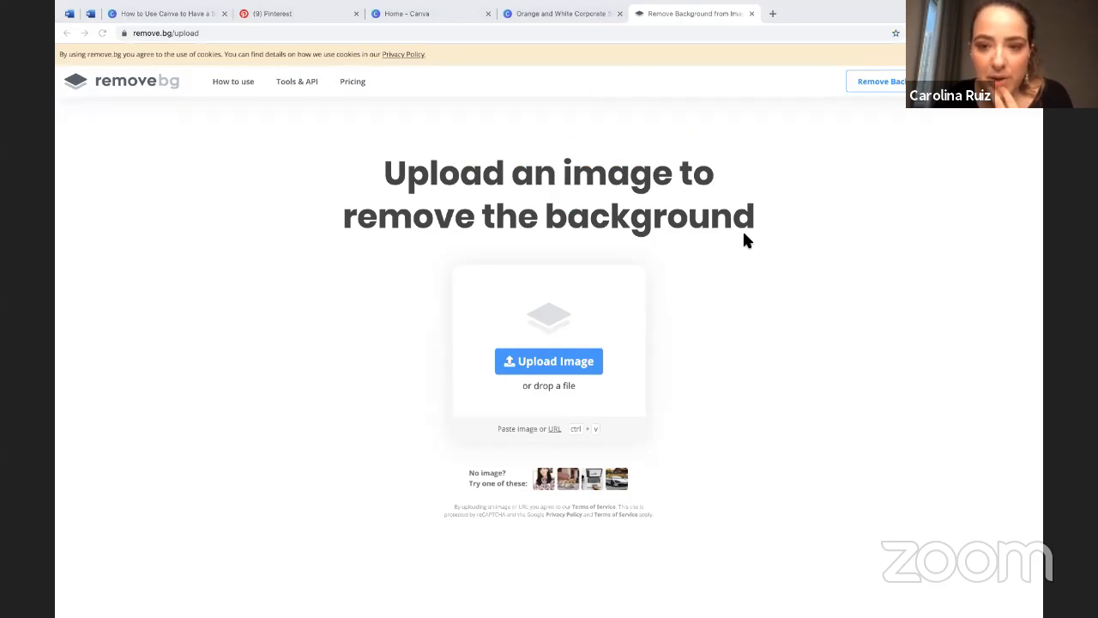
pyautogui.hotkey('ctrl', 'v')
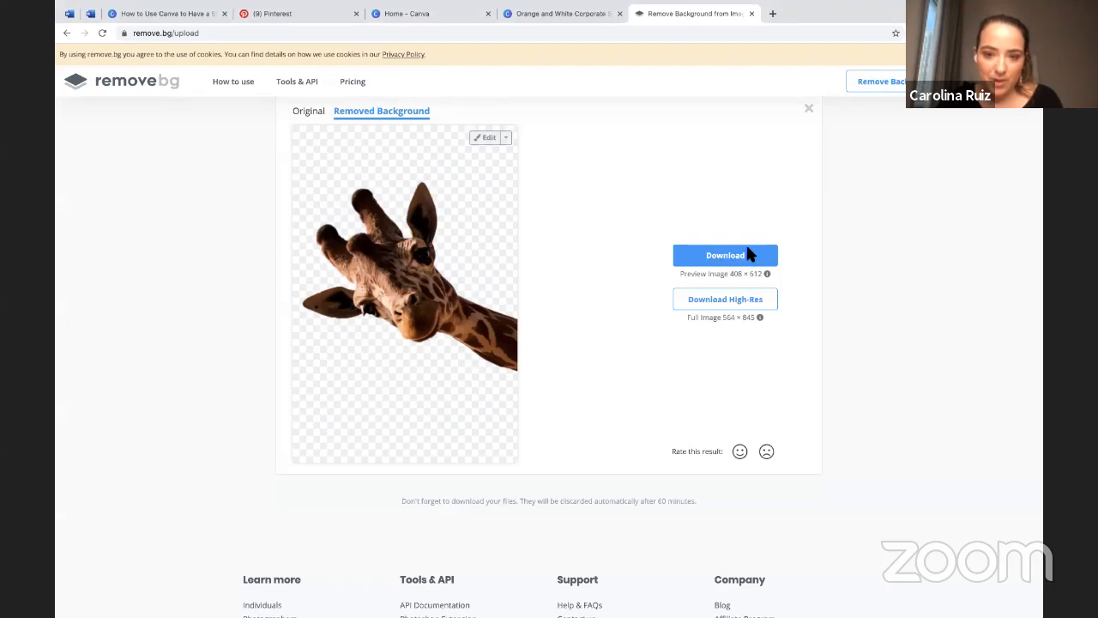
# Step: Switch to the Canva home page and create a new blank Instagram Post design
pyautogui.click(416, 15)
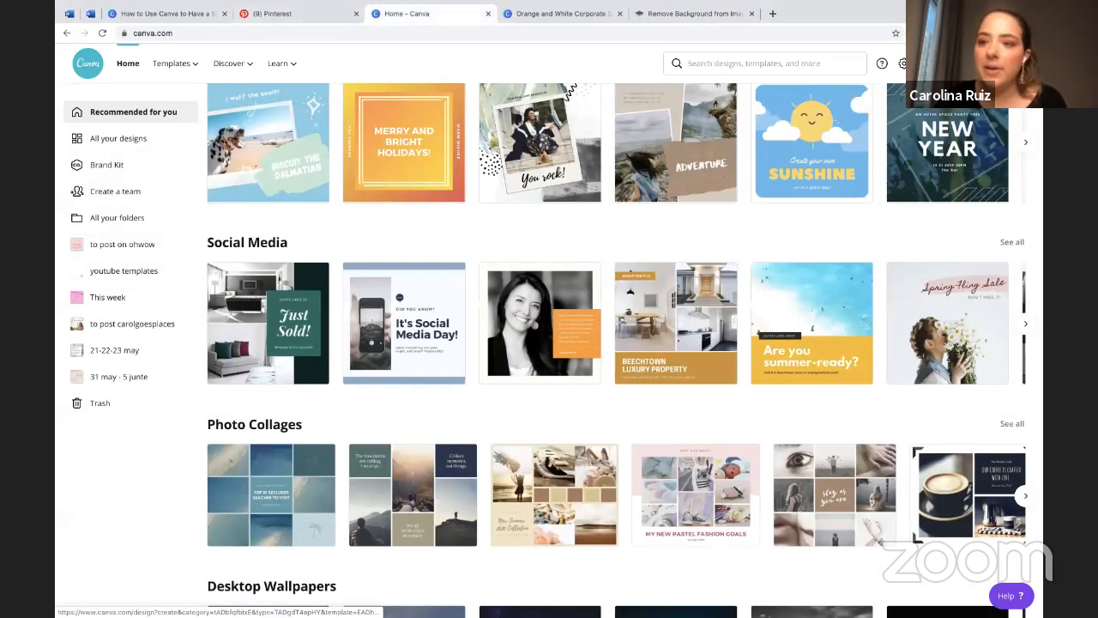
pyautogui.click(956, 63)
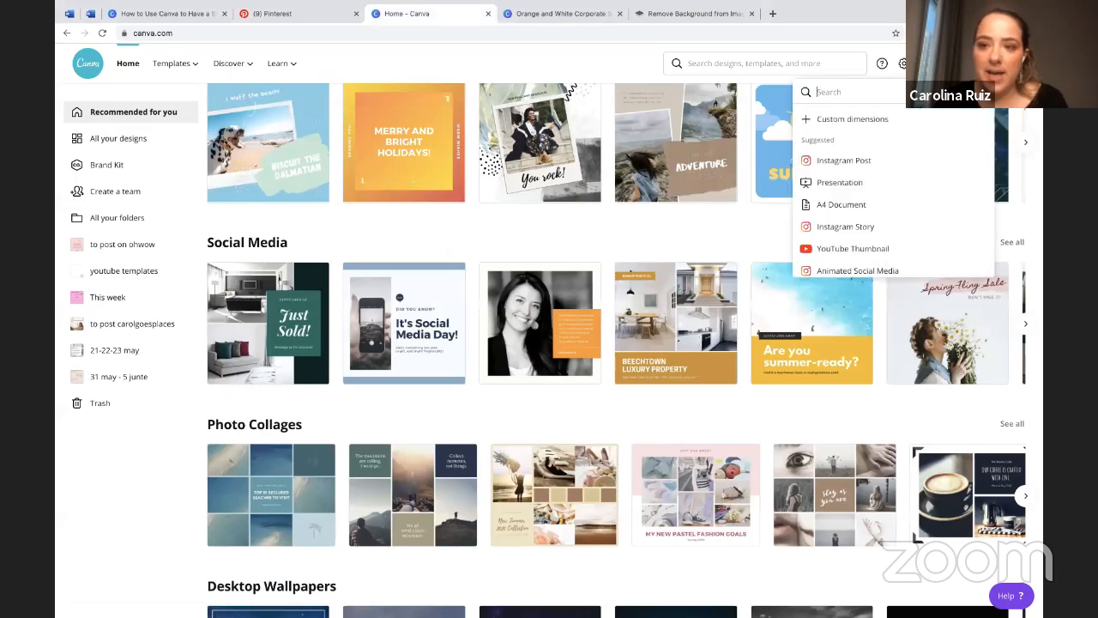
pyautogui.click(837, 161)
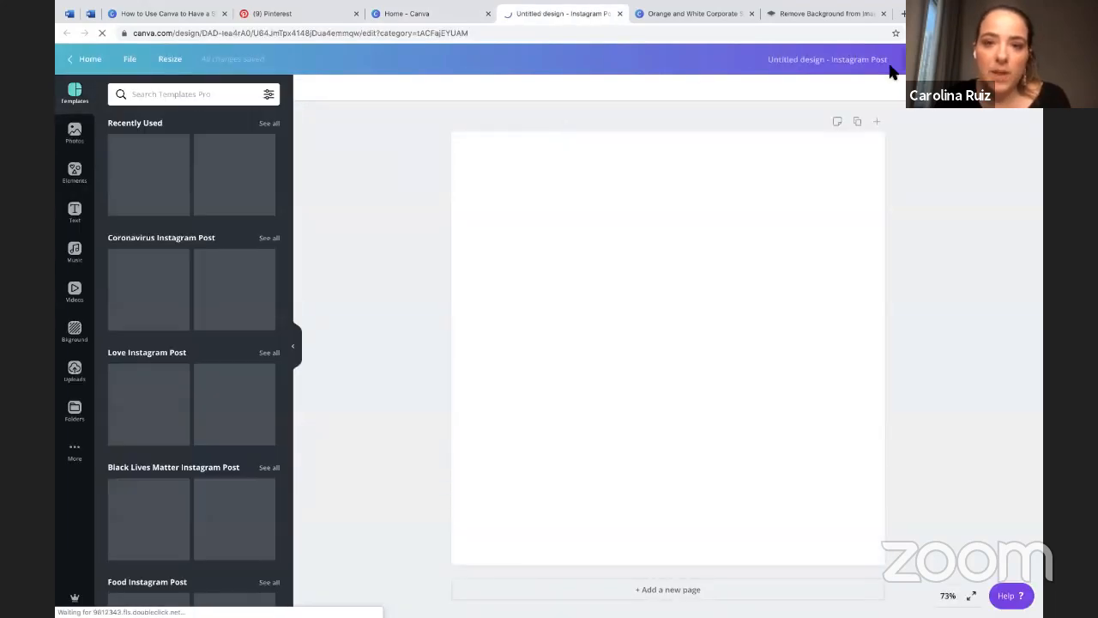
# Step: Find the background-free portrait of the smiling woman resting her cheek on her hand among the uploads and add it to the blank page
pyautogui.click(75, 370)
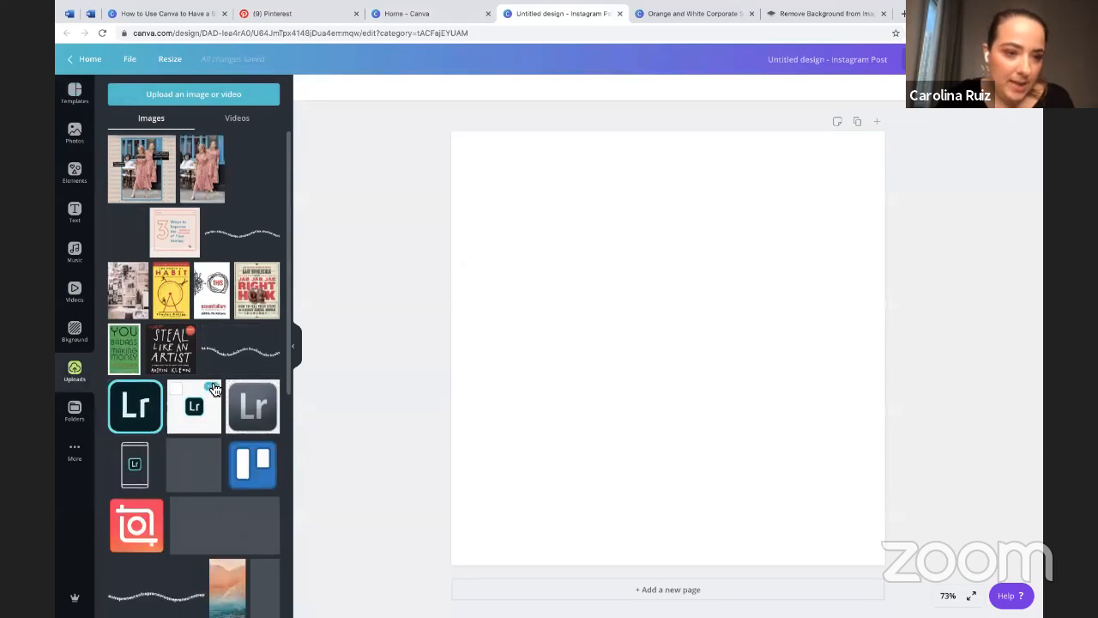
pyautogui.scroll(-8, 215, 390)
pyautogui.scroll(-15, 211, 383)
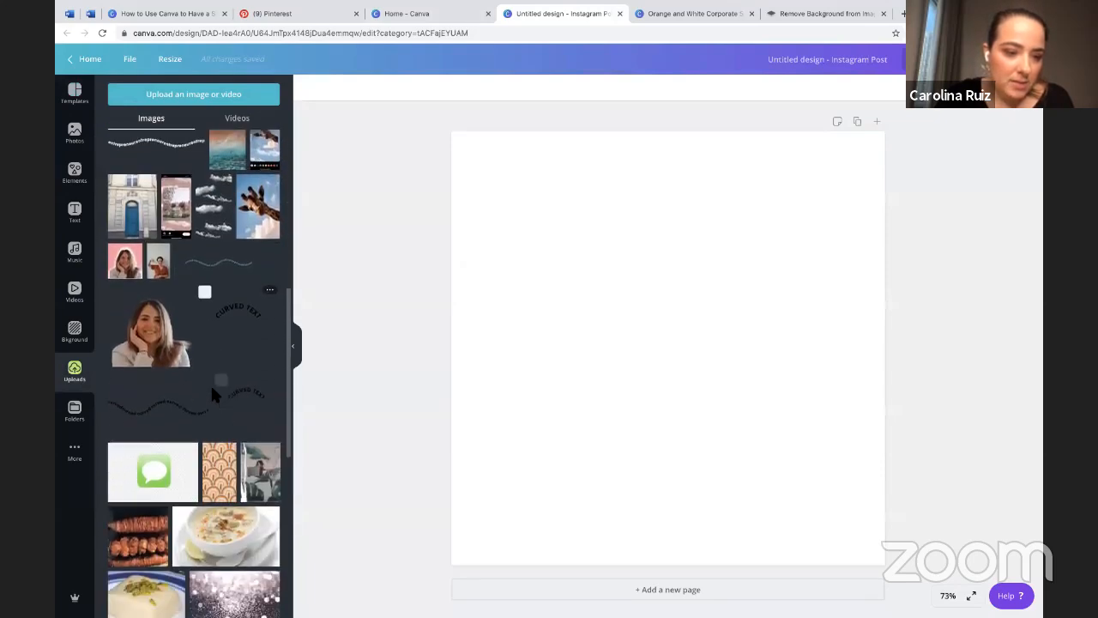
pyautogui.scroll(-20, 213, 394)
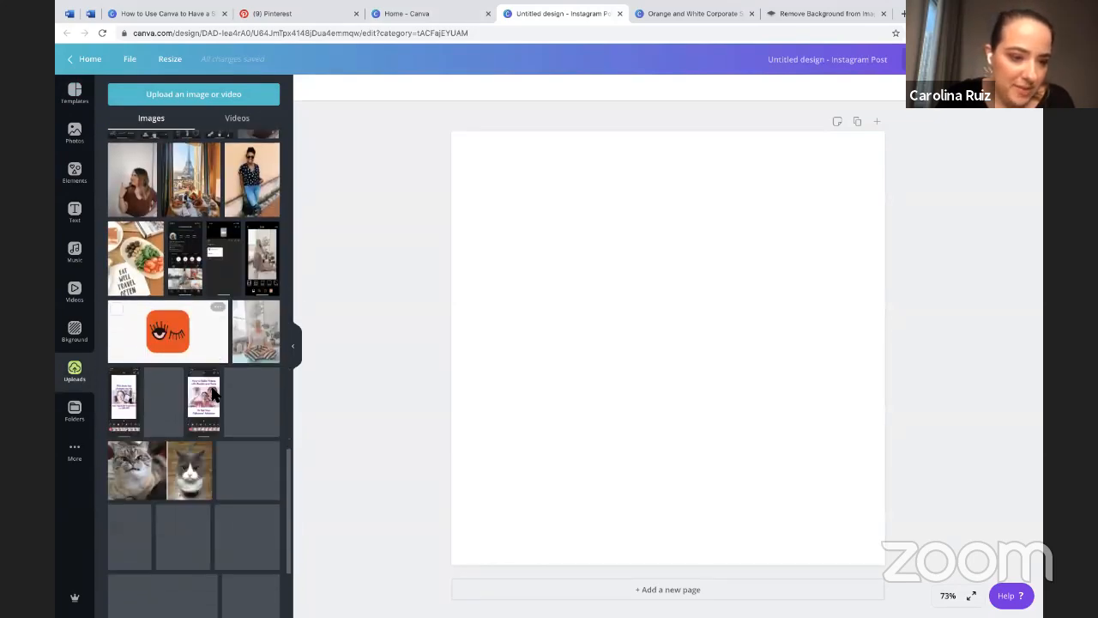
pyautogui.scroll(15, 212, 393)
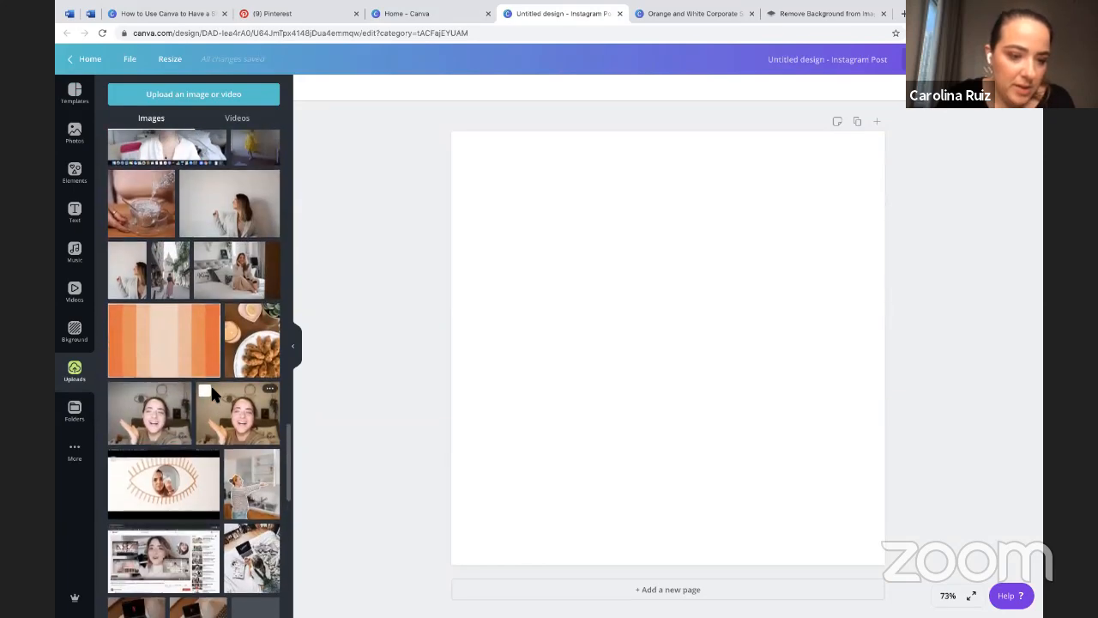
pyautogui.scroll(-1, 214, 393)
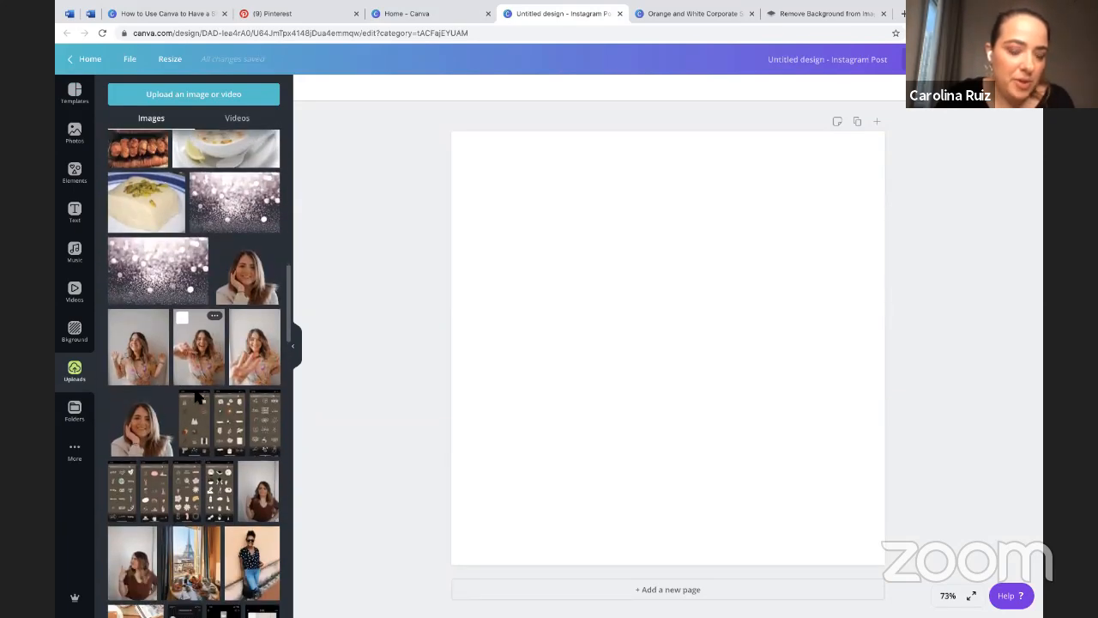
pyautogui.click(141, 424)
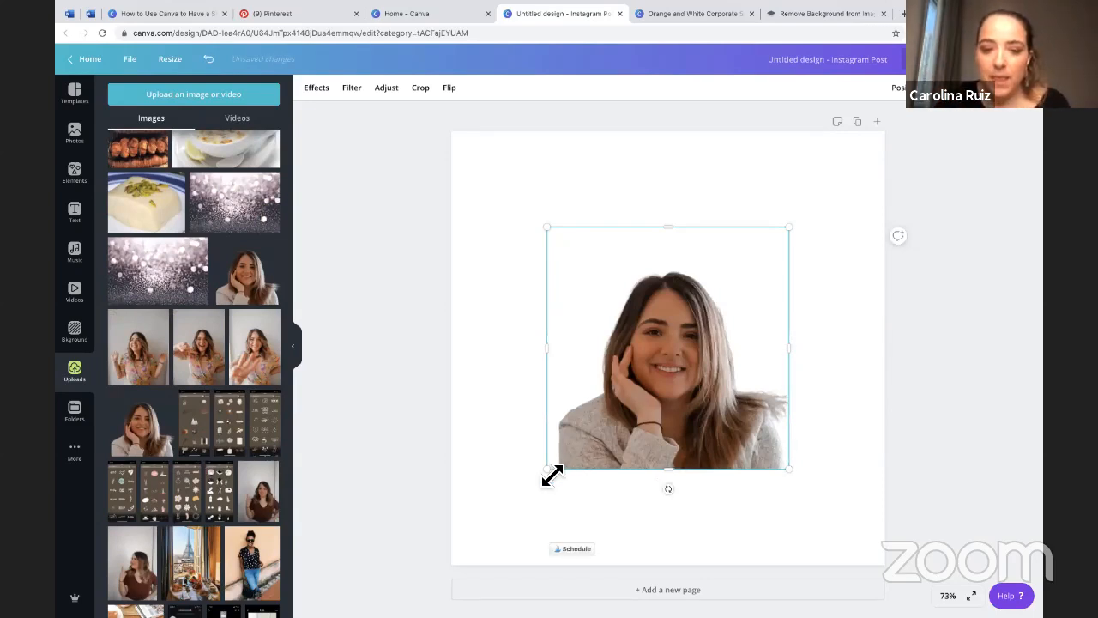
# Step: Enlarge the portrait to about 1,023 × 1,023 so it nearly fills the page
pyautogui.moveTo(550, 471); pyautogui.dragTo(496, 541)
pyautogui.moveTo(790, 227); pyautogui.dragTo(861, 137)
pyautogui.moveTo(715, 284); pyautogui.dragTo(714, 302)
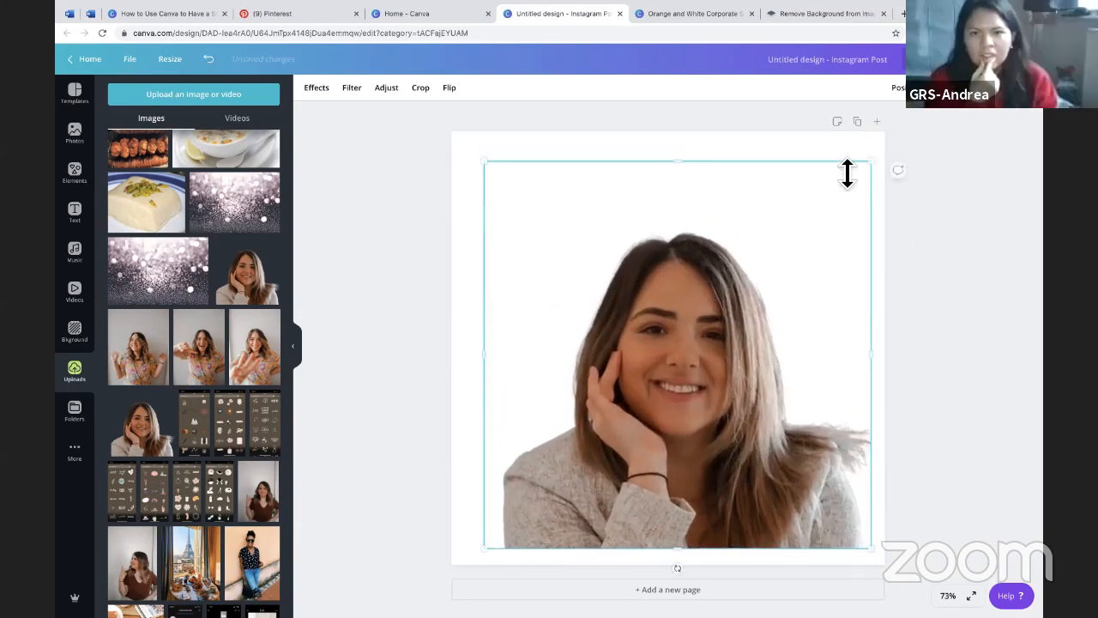
pyautogui.moveTo(875, 169); pyautogui.dragTo(889, 154)
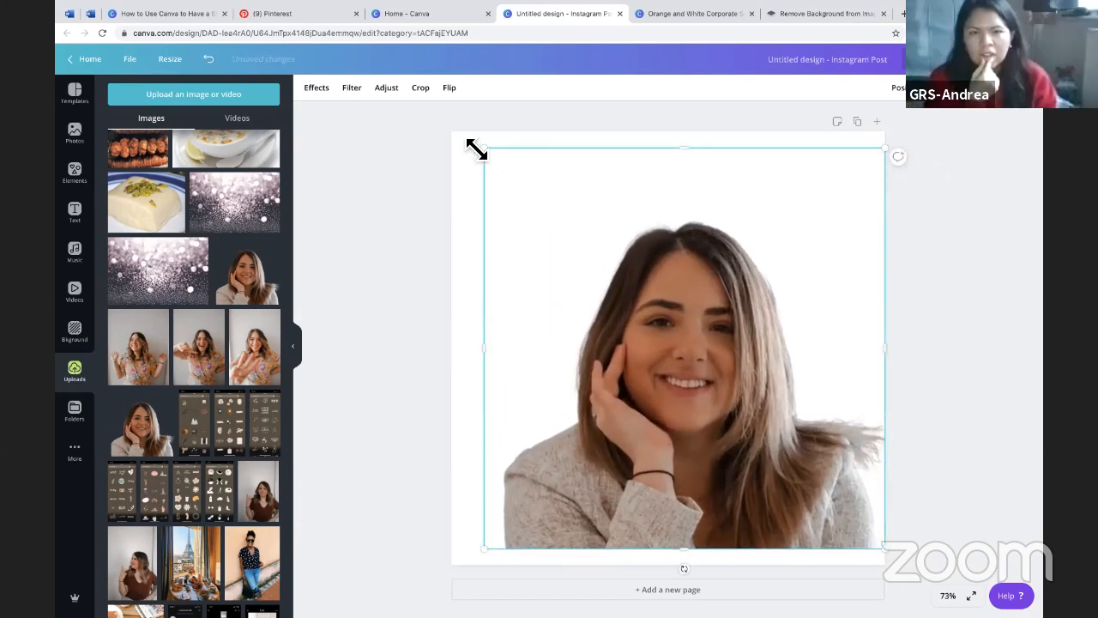
pyautogui.moveTo(476, 147); pyautogui.dragTo(468, 142)
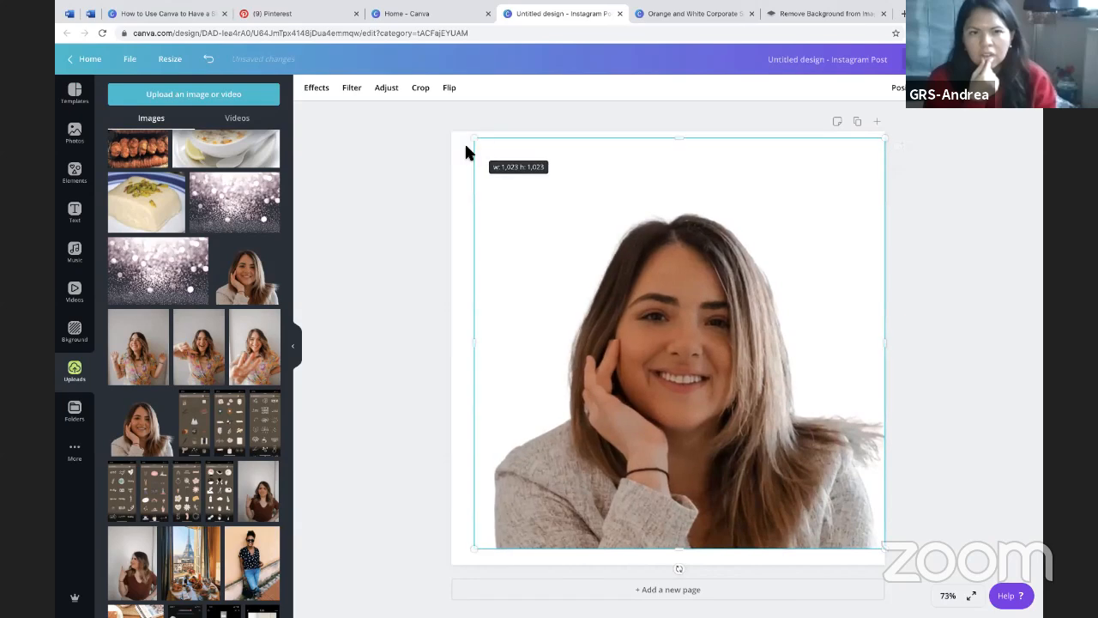
pyautogui.click(401, 216)
pyautogui.click(481, 187)
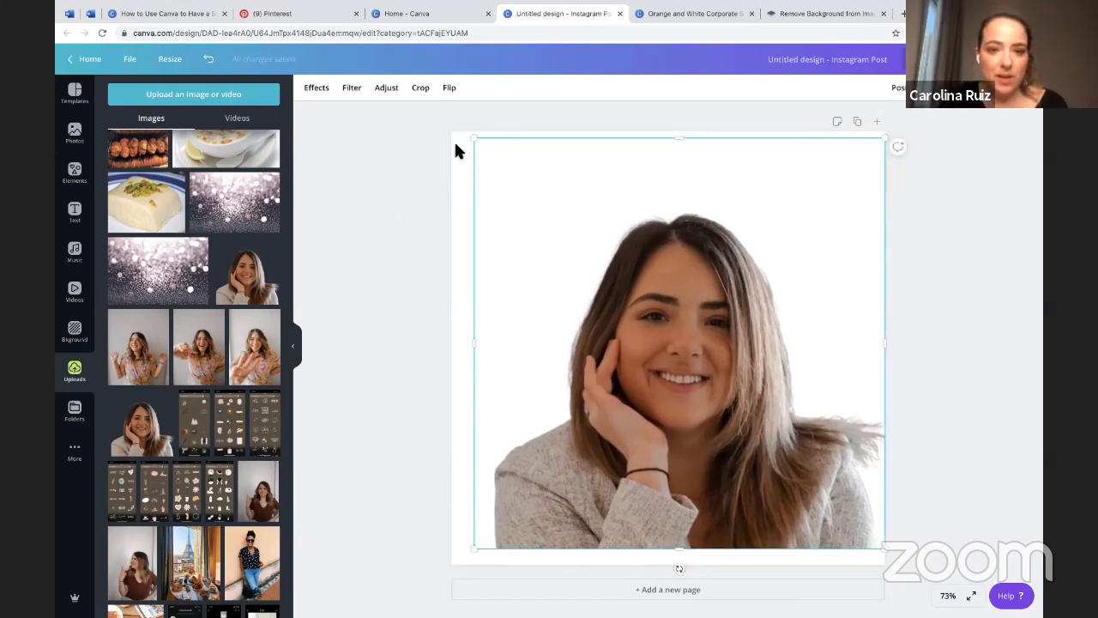
# Step: Crop the empty space above the woman's head and a narrow strip beside her hair from the portrait
pyautogui.click(422, 87)
pyautogui.moveTo(888, 143); pyautogui.dragTo(875, 216)
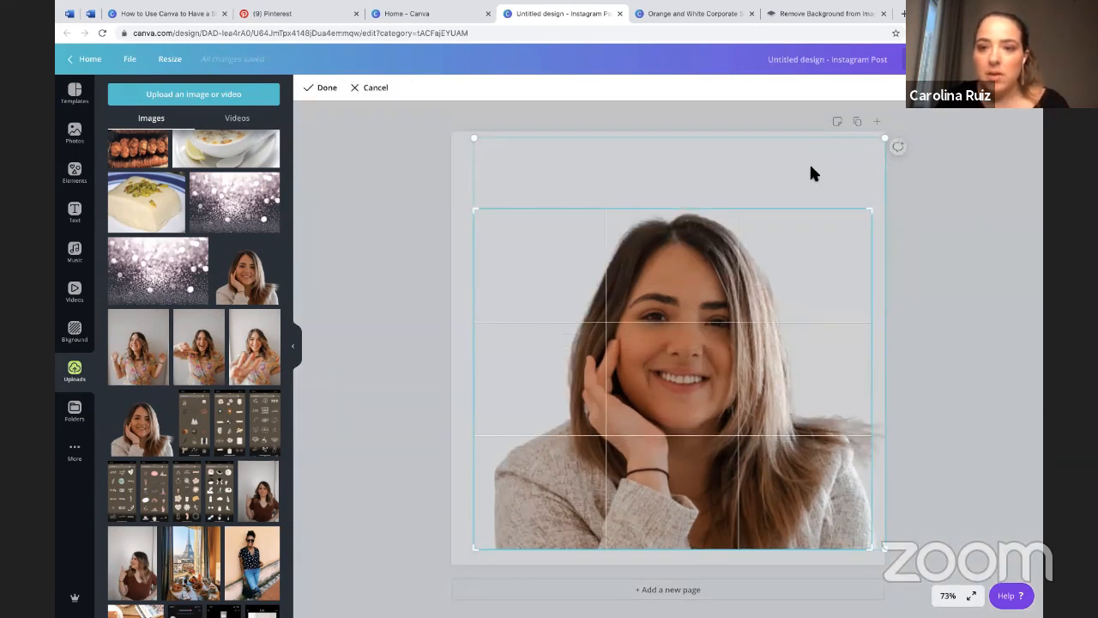
pyautogui.click(978, 203)
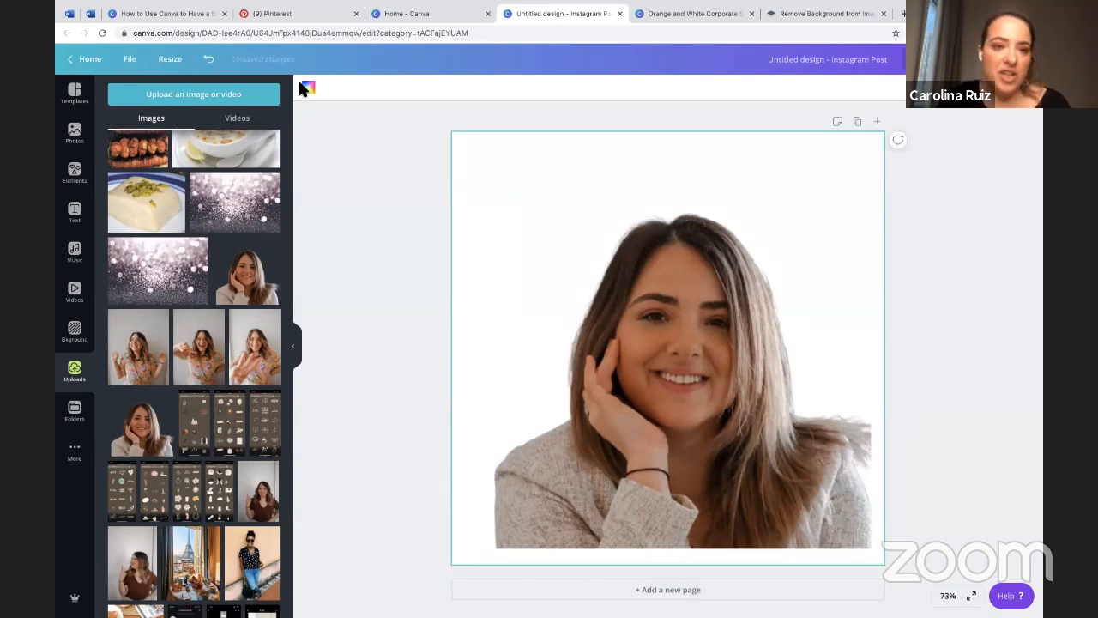
# Step: Set the page background to the orange swatch from the Brand new palette
pyautogui.click(309, 88)
pyautogui.click(238, 344)
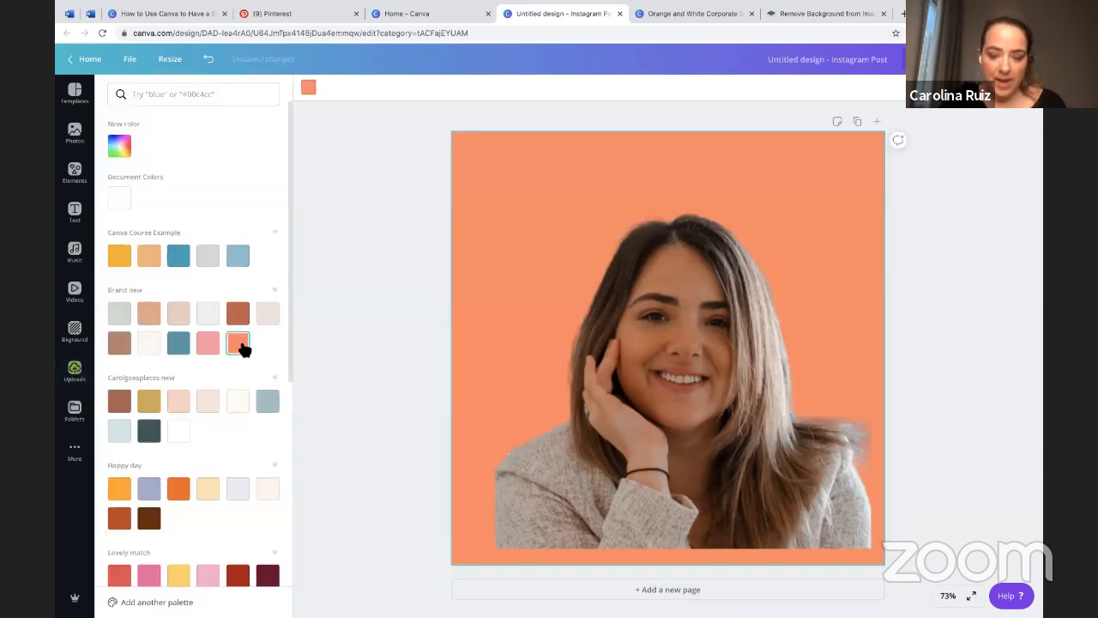
pyautogui.click(941, 317)
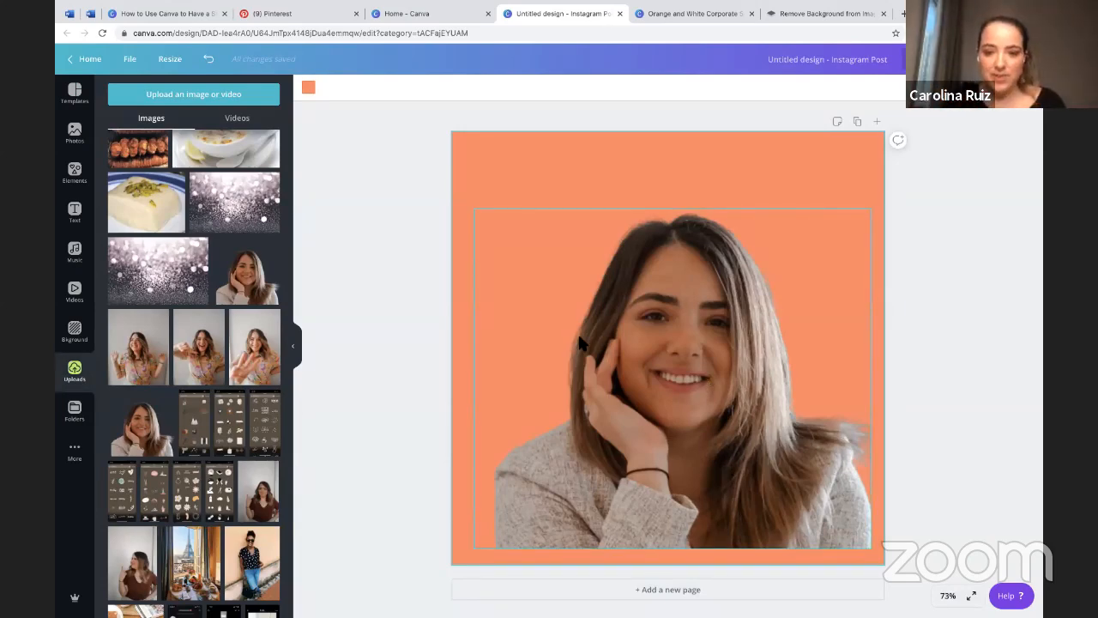
pyautogui.click(673, 331)
pyautogui.click(984, 221)
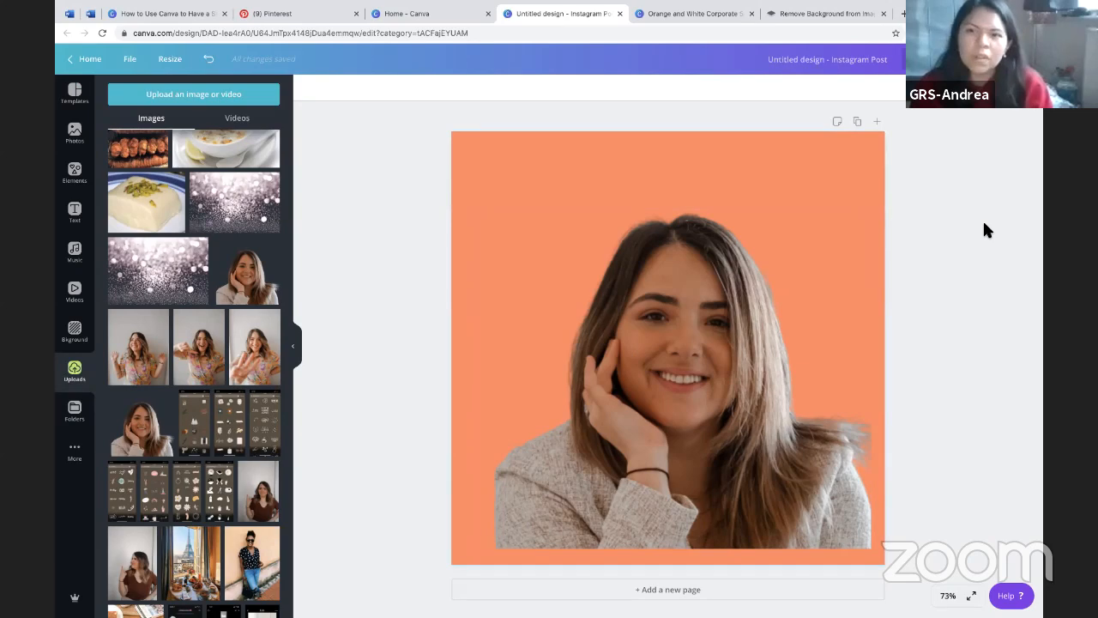
# Step: Duplicate the portrait, align the copy over the original and enlarge it slightly to the page width
pyautogui.click(691, 298)
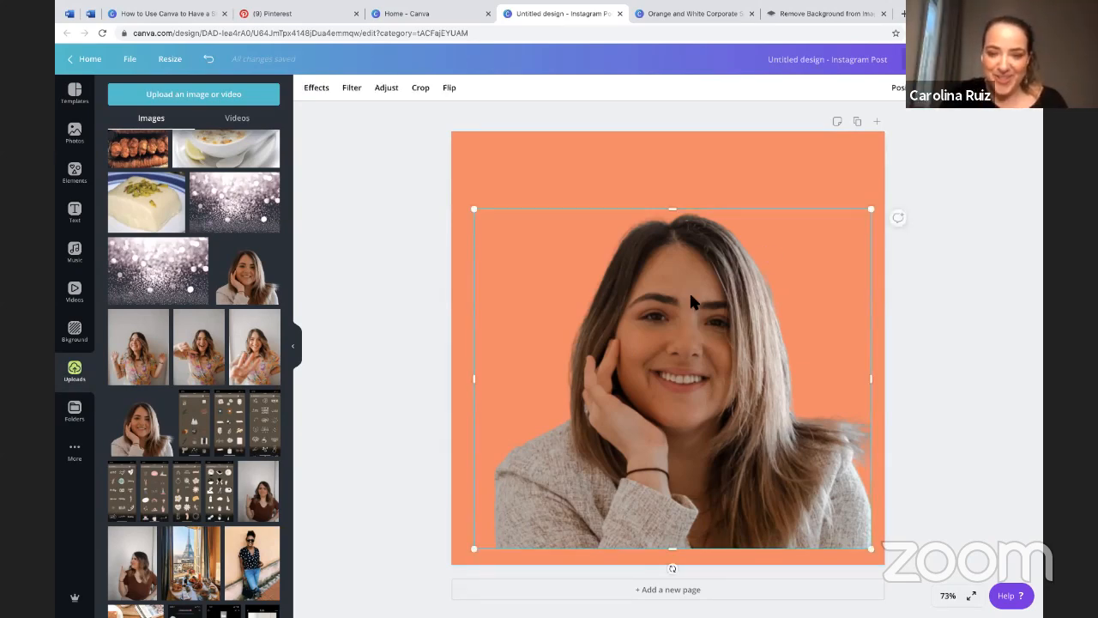
pyautogui.press('super+v')
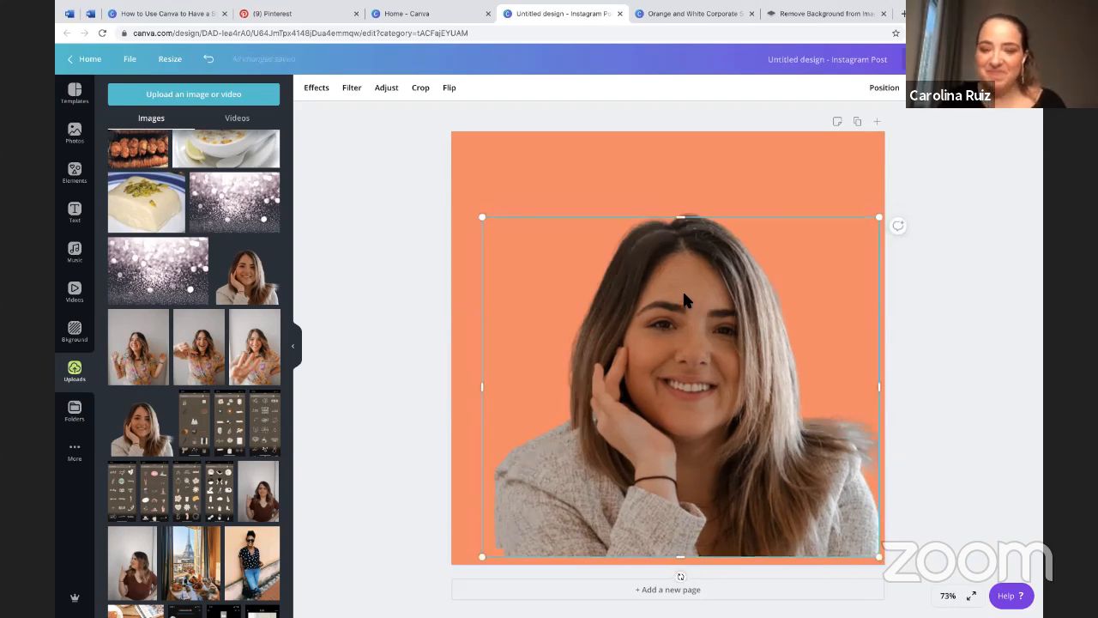
pyautogui.moveTo(676, 286); pyautogui.dragTo(678, 292)
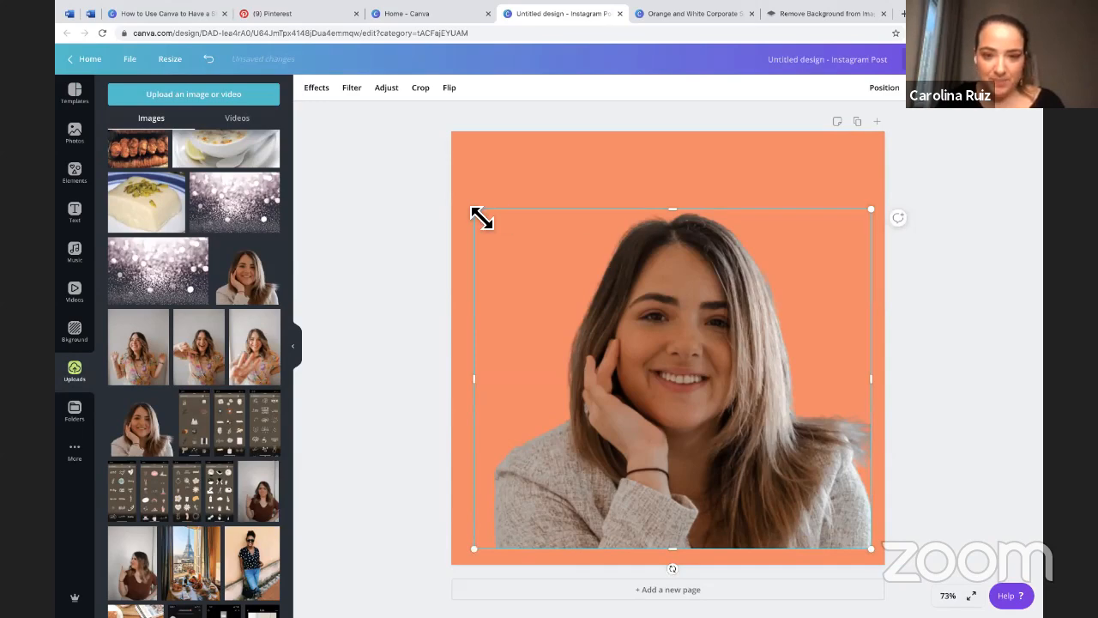
pyautogui.moveTo(471, 209); pyautogui.dragTo(458, 197)
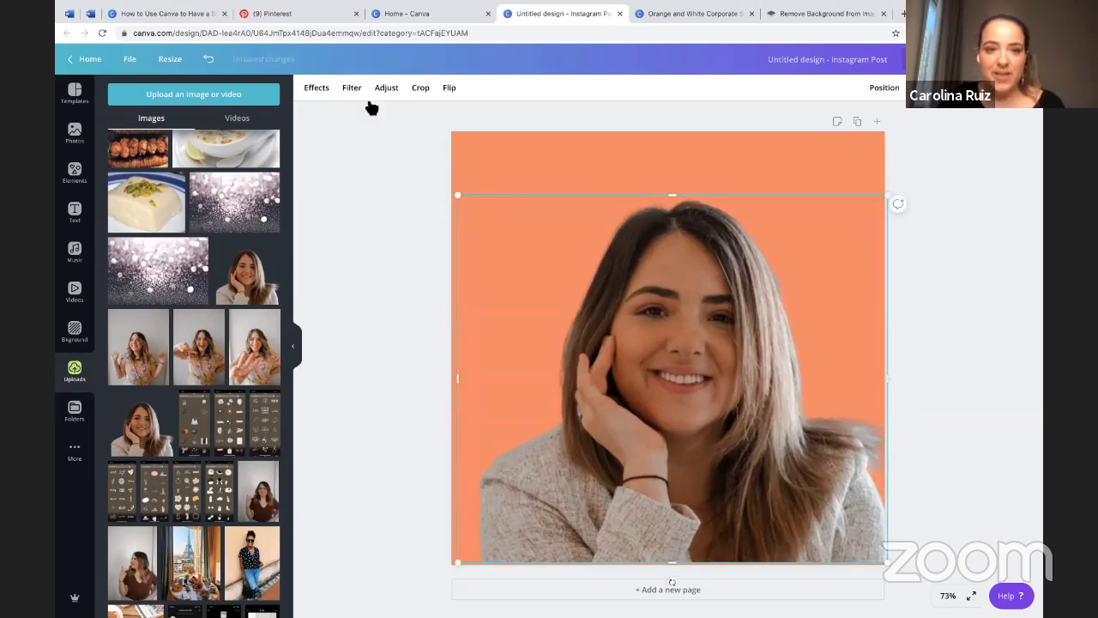
# Step: Apply the Cherry Duotone effect to the enlarged portrait copy and set both its highlights and shadows to white
pyautogui.click(317, 89)
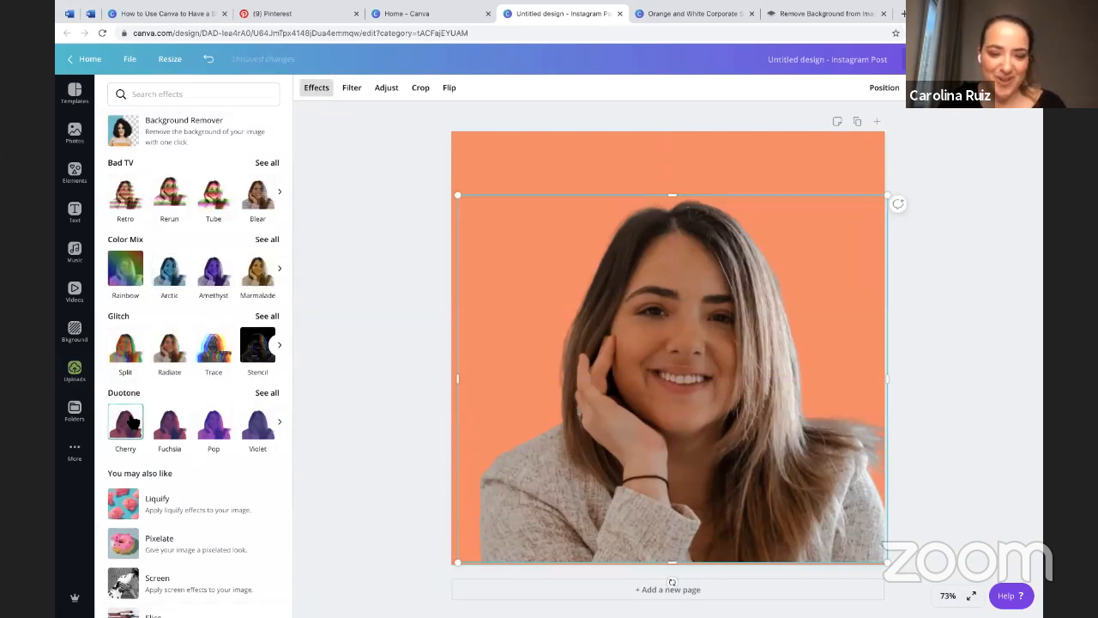
pyautogui.click(133, 424)
pyautogui.click(126, 423)
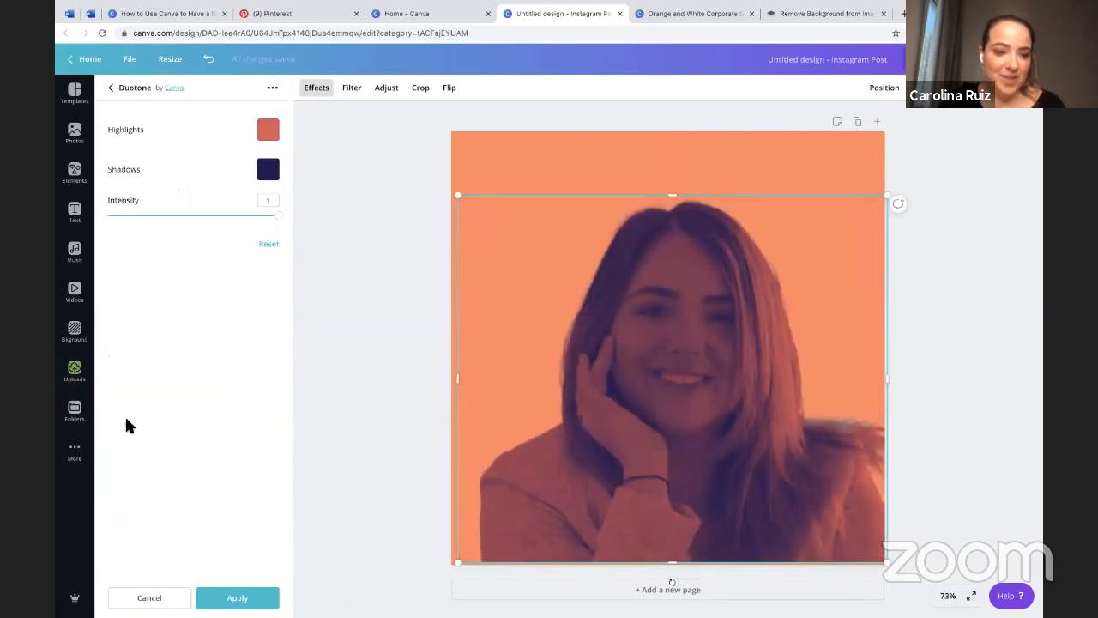
pyautogui.click(268, 130)
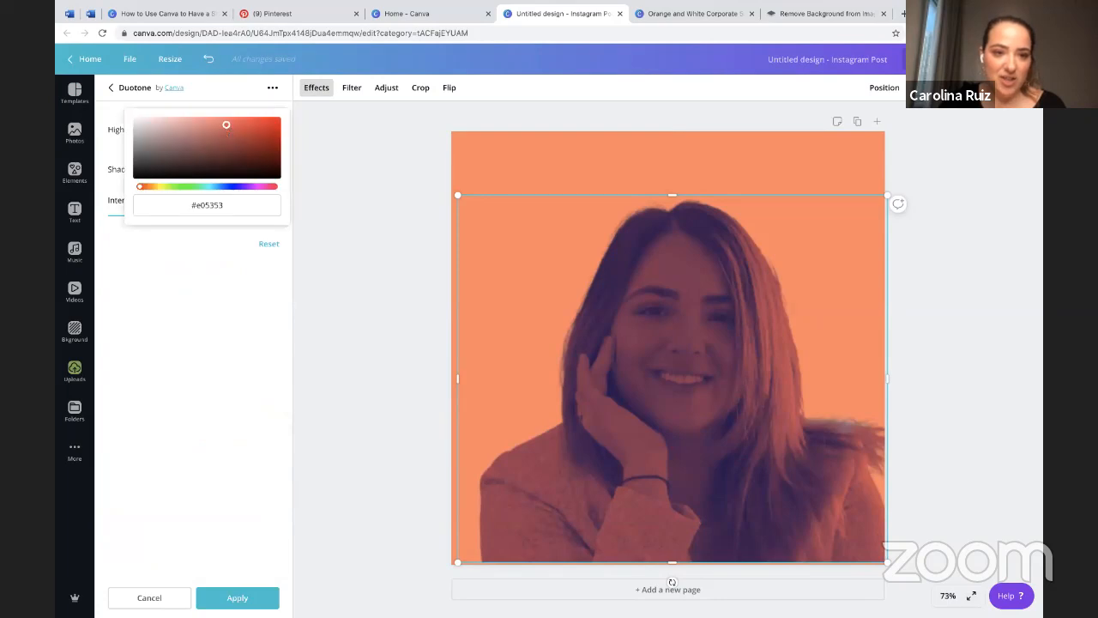
pyautogui.moveTo(121, 105); pyautogui.dragTo(99, 102)
pyautogui.click(146, 248)
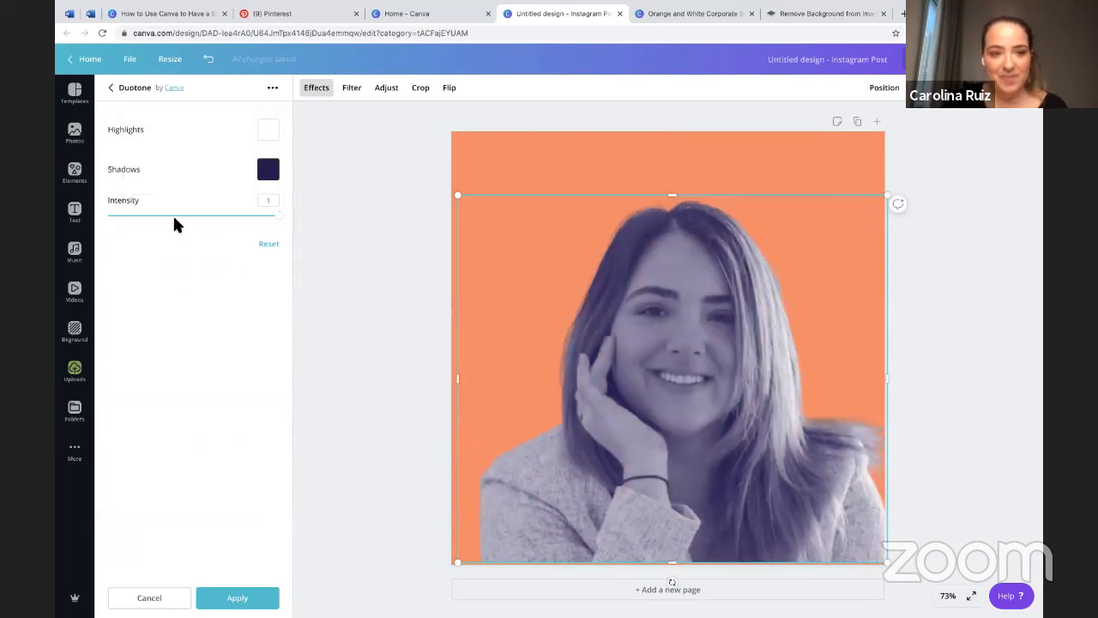
pyautogui.click(268, 169)
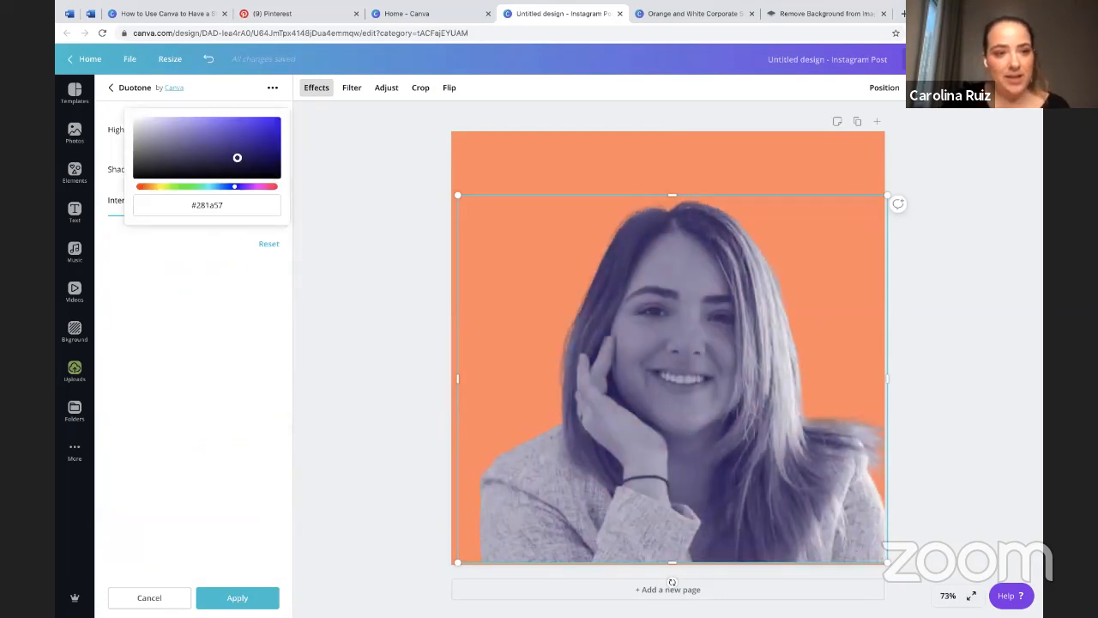
pyautogui.moveTo(237, 158); pyautogui.dragTo(111, 118)
pyautogui.click(194, 309)
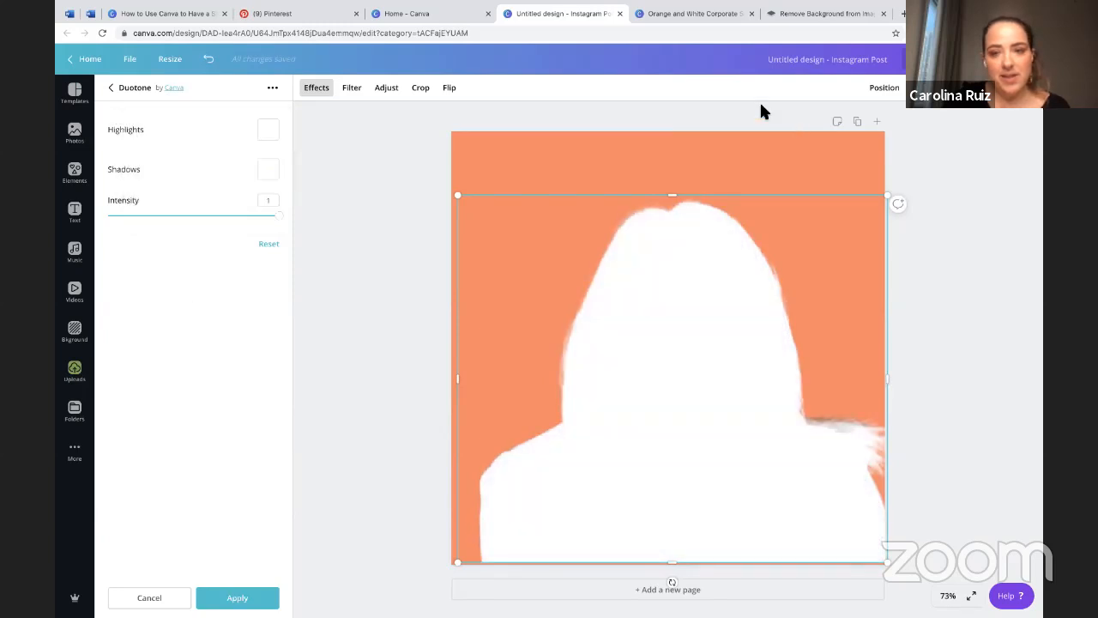
# Step: Set the white silhouette's blur to 20 and send it backward behind the original portrait
pyautogui.click(383, 90)
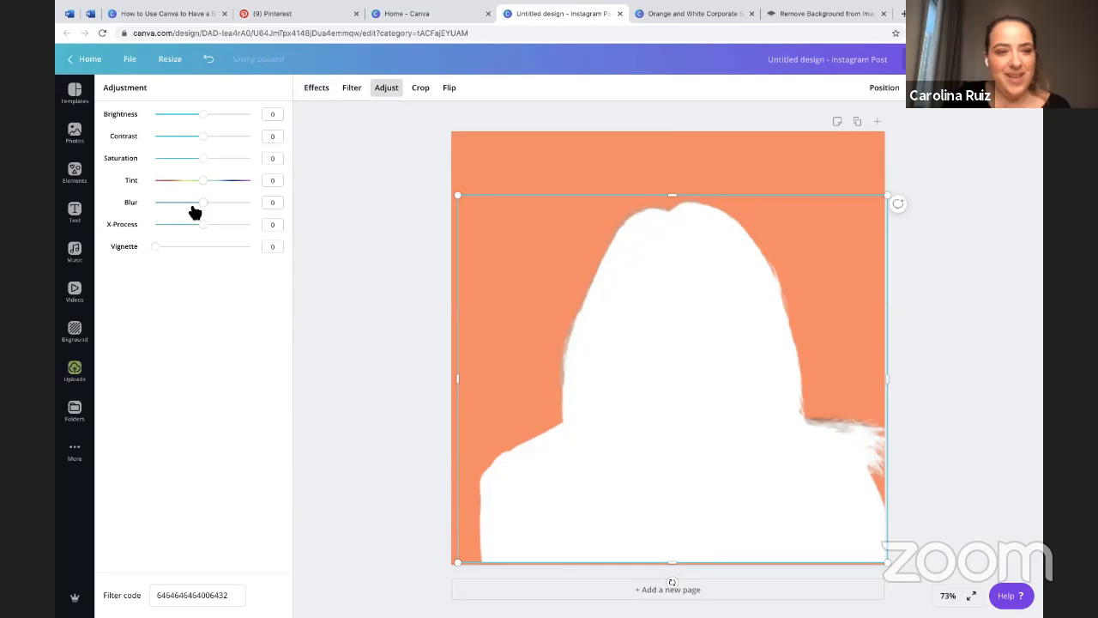
pyautogui.moveTo(211, 208); pyautogui.dragTo(213, 208)
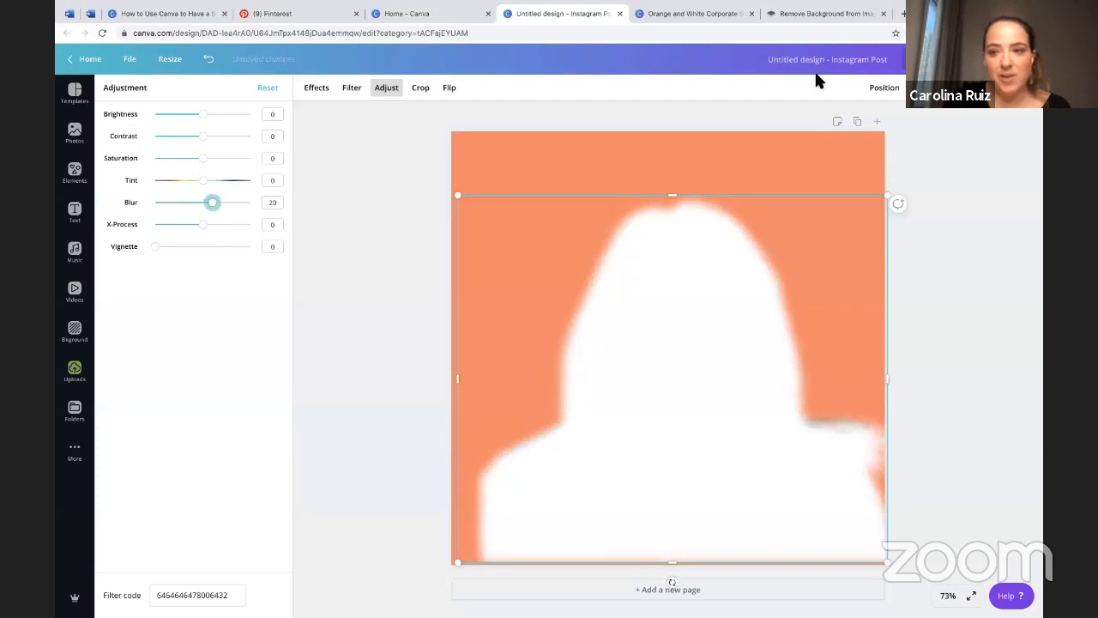
pyautogui.click(884, 90)
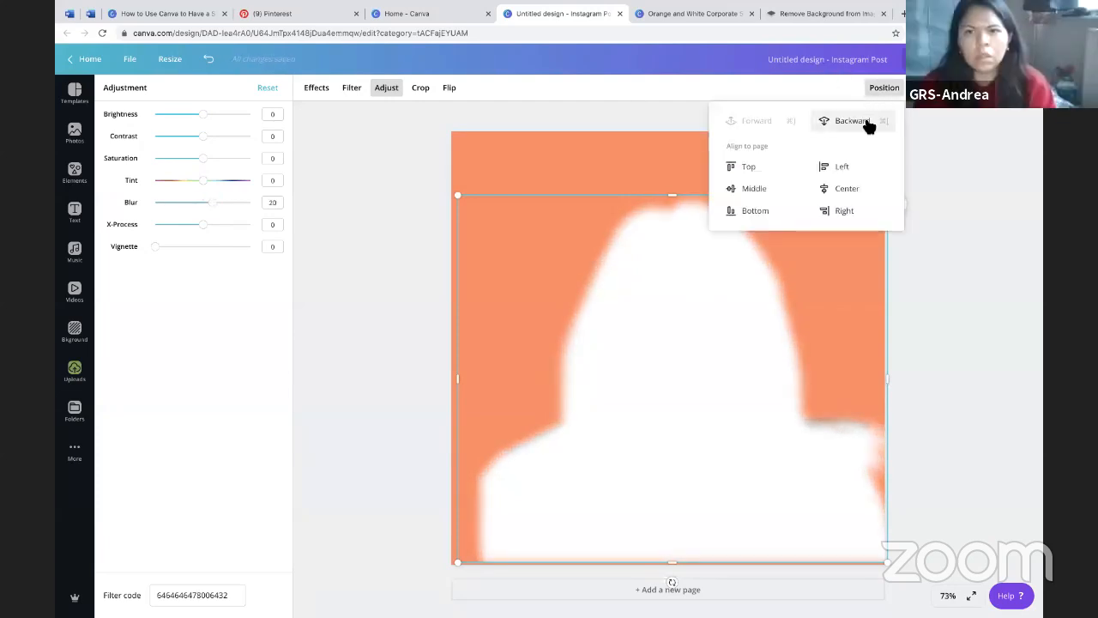
pyautogui.click(863, 120)
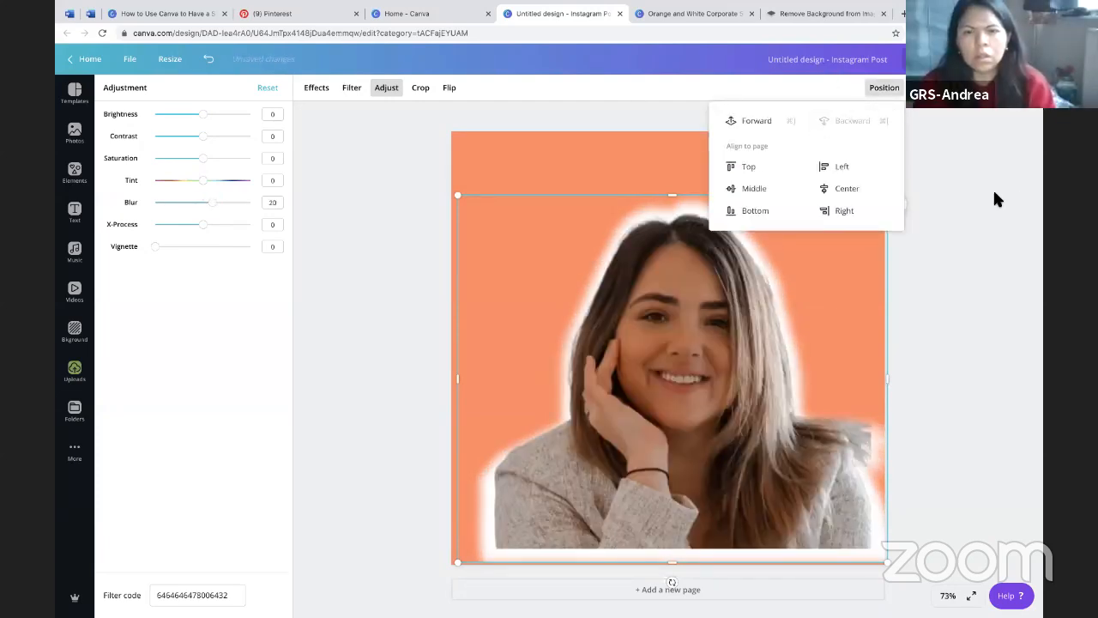
pyautogui.click(965, 179)
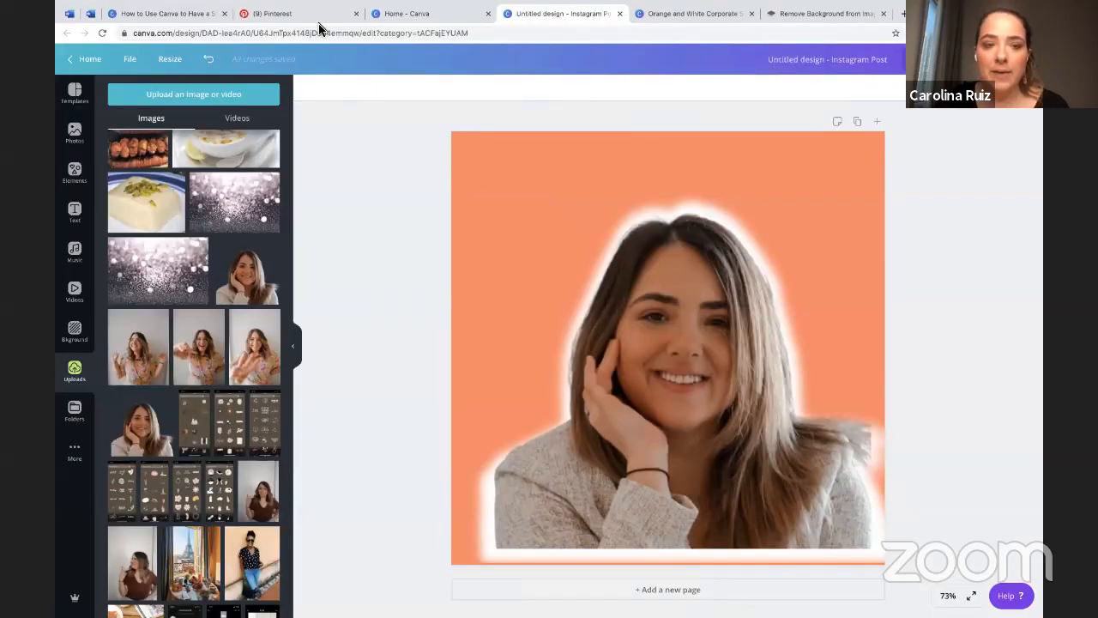
# Step: Switch to the brand board on Pinterest and examine its color palettes and fonts sections
pyautogui.click(314, 16)
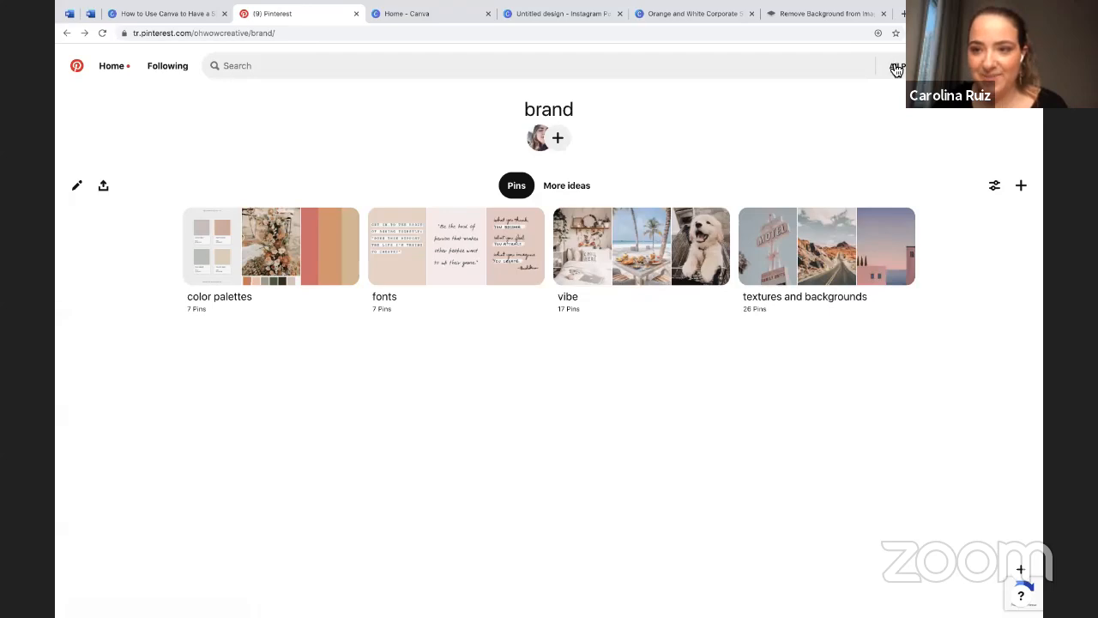
pyautogui.doubleClick(919, 149)
pyautogui.click(919, 147)
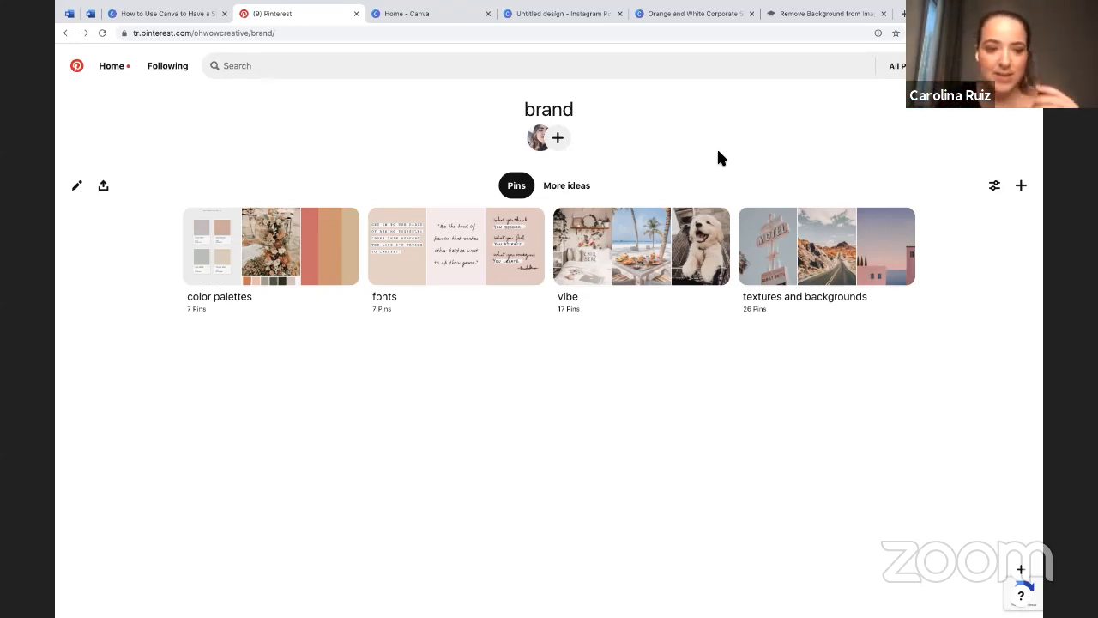
pyautogui.moveTo(445, 7)
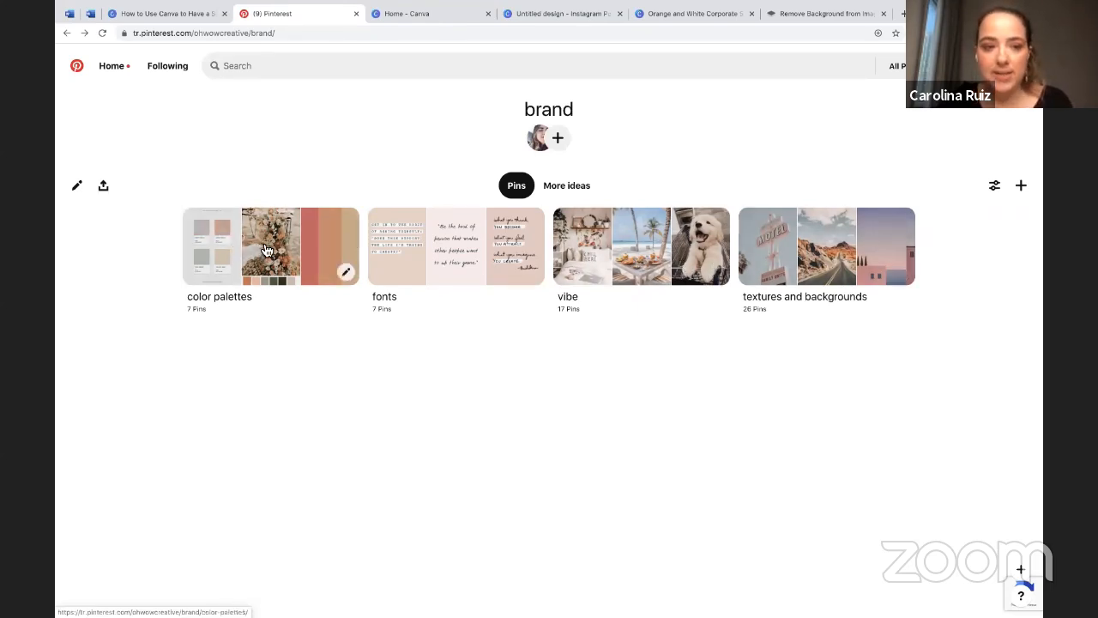
pyautogui.click(268, 250)
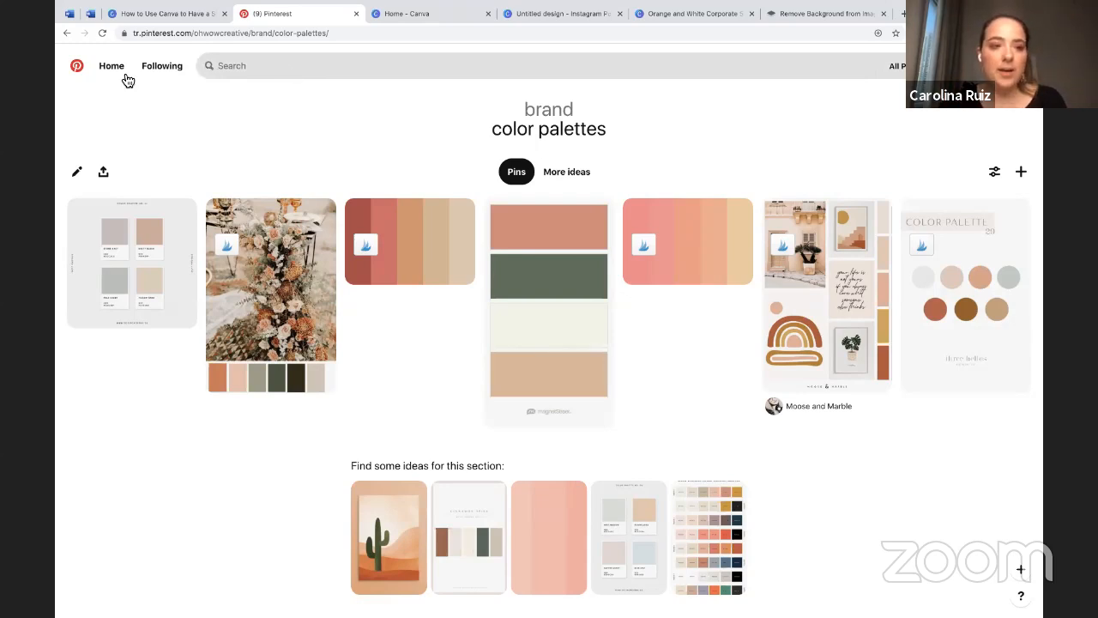
pyautogui.click(67, 33)
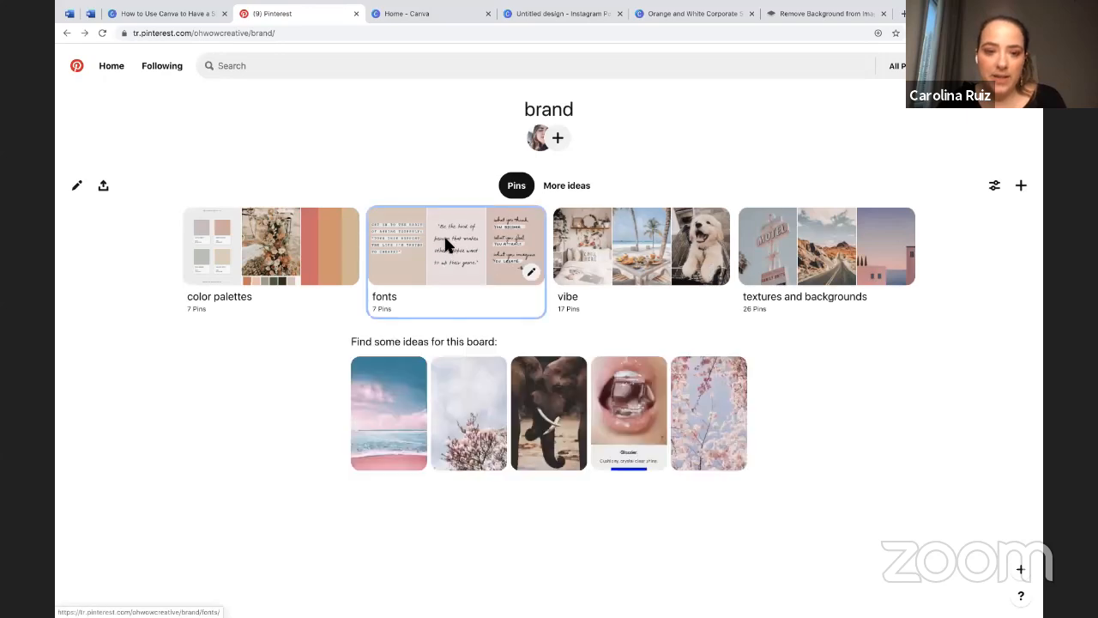
pyautogui.click(443, 234)
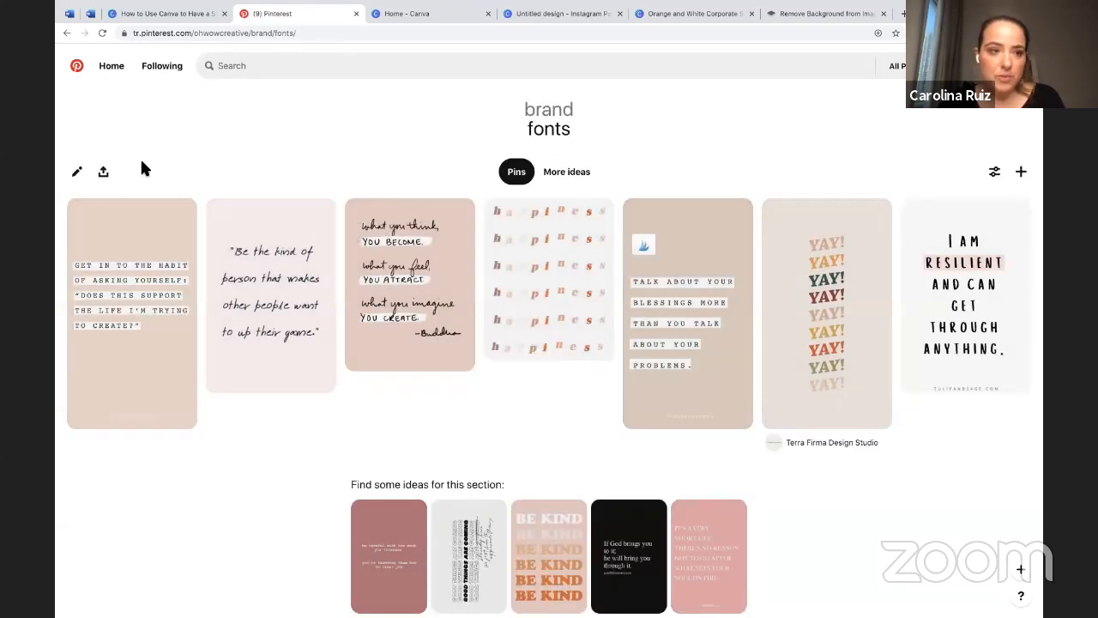
pyautogui.click(66, 34)
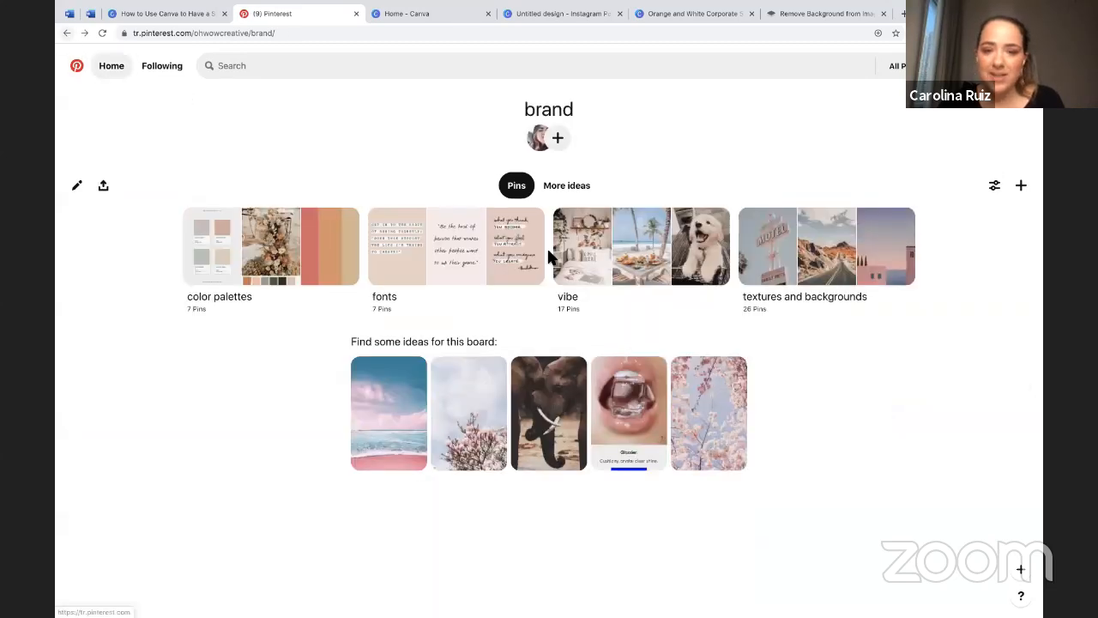
# Step: Open the brand board's vibe section and look through all of its pins
pyautogui.click(634, 256)
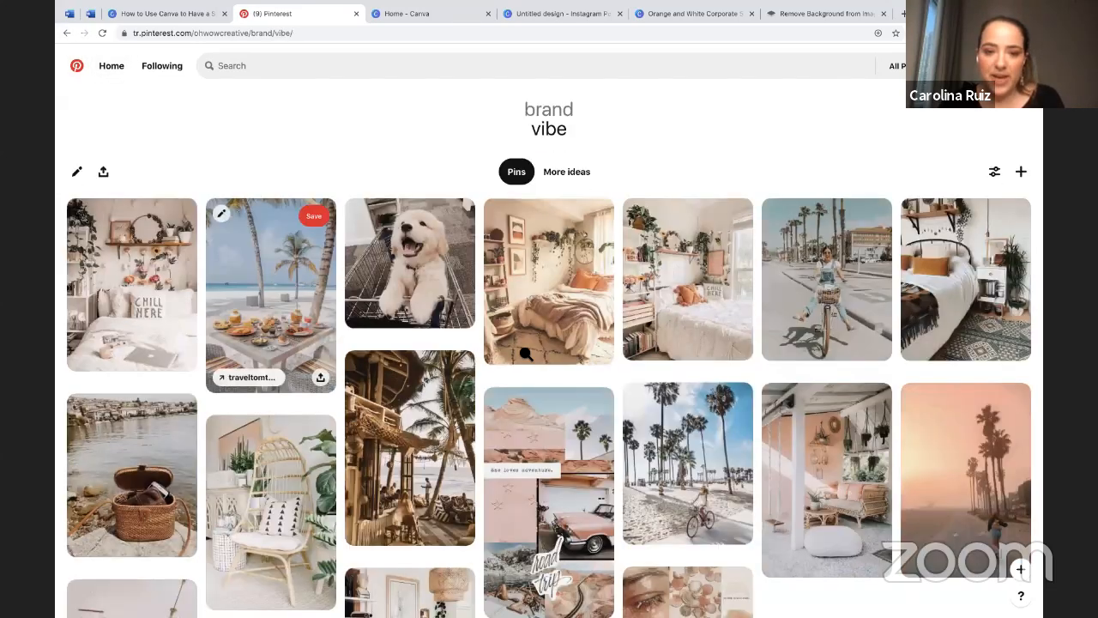
pyautogui.scroll(-1, 639, 364)
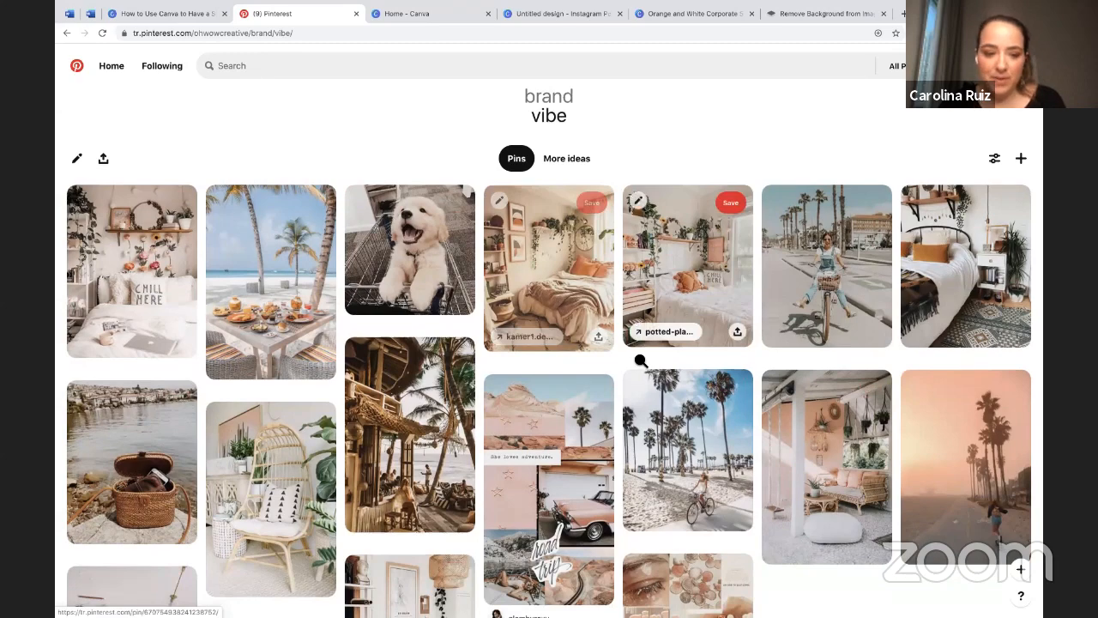
pyautogui.scroll(-5, 640, 361)
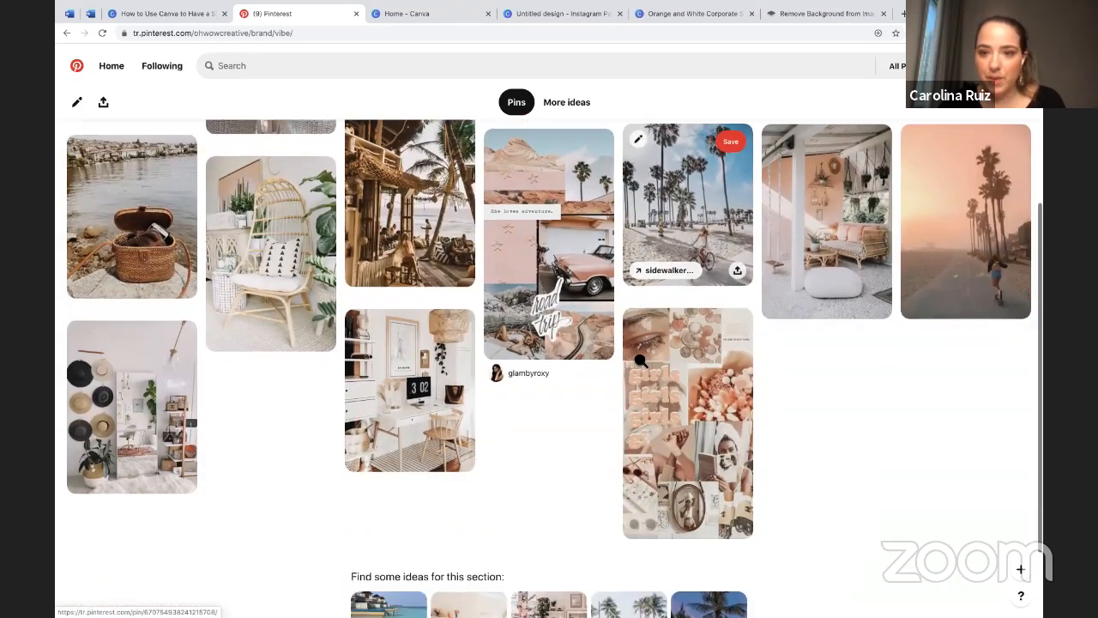
pyautogui.scroll(-3, 640, 360)
pyautogui.scroll(8, 639, 361)
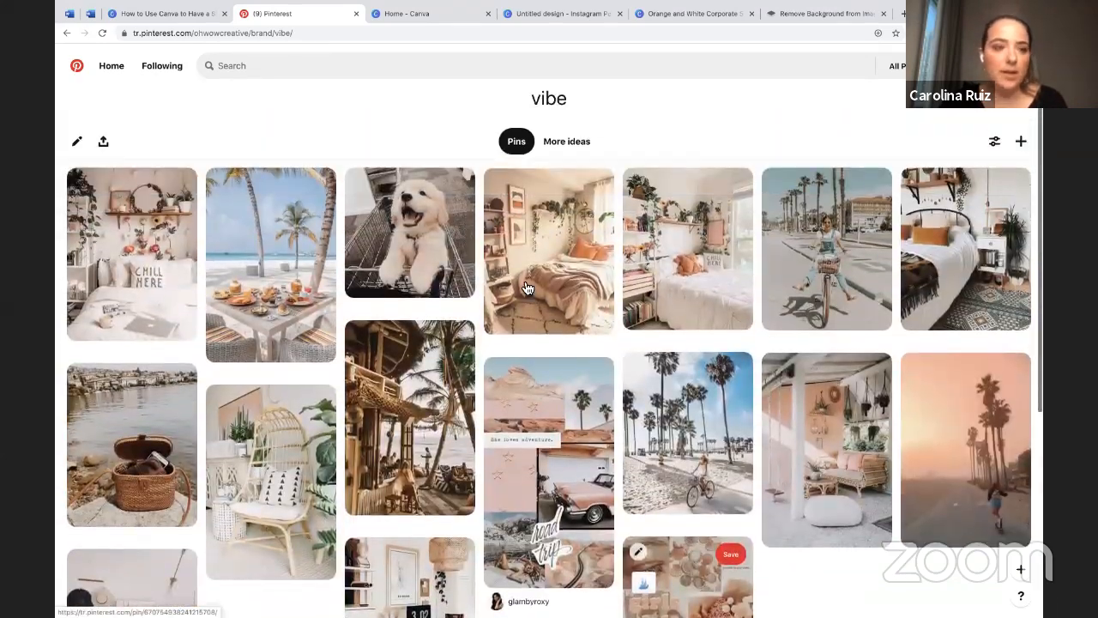
# Step: Return to the brand board, open its textures and backgrounds section, and look through the pins there
pyautogui.click(67, 32)
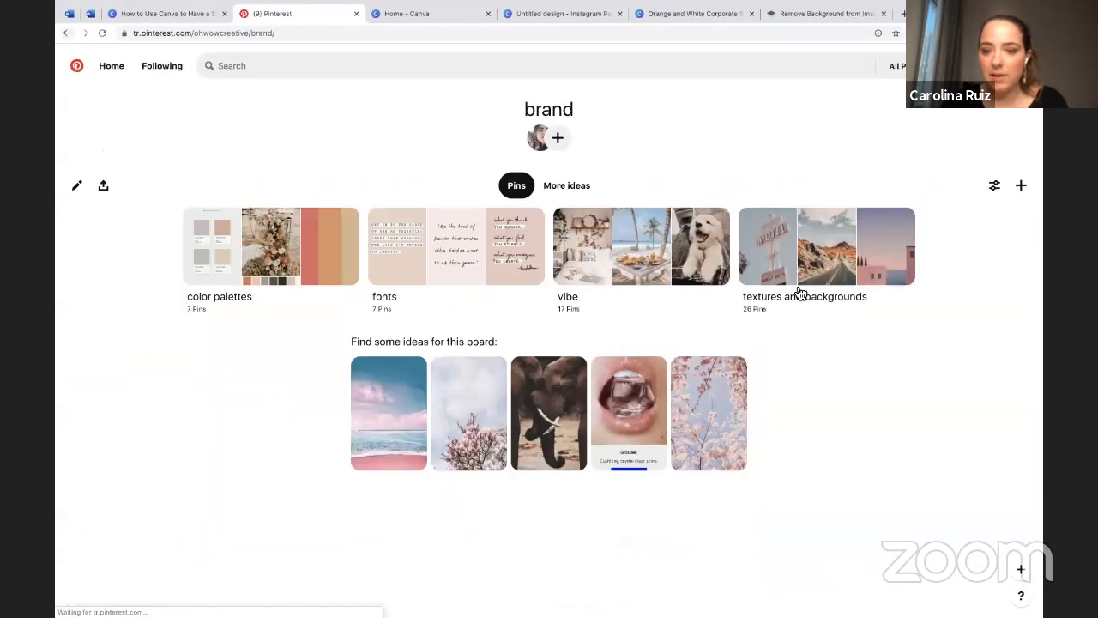
pyautogui.click(846, 269)
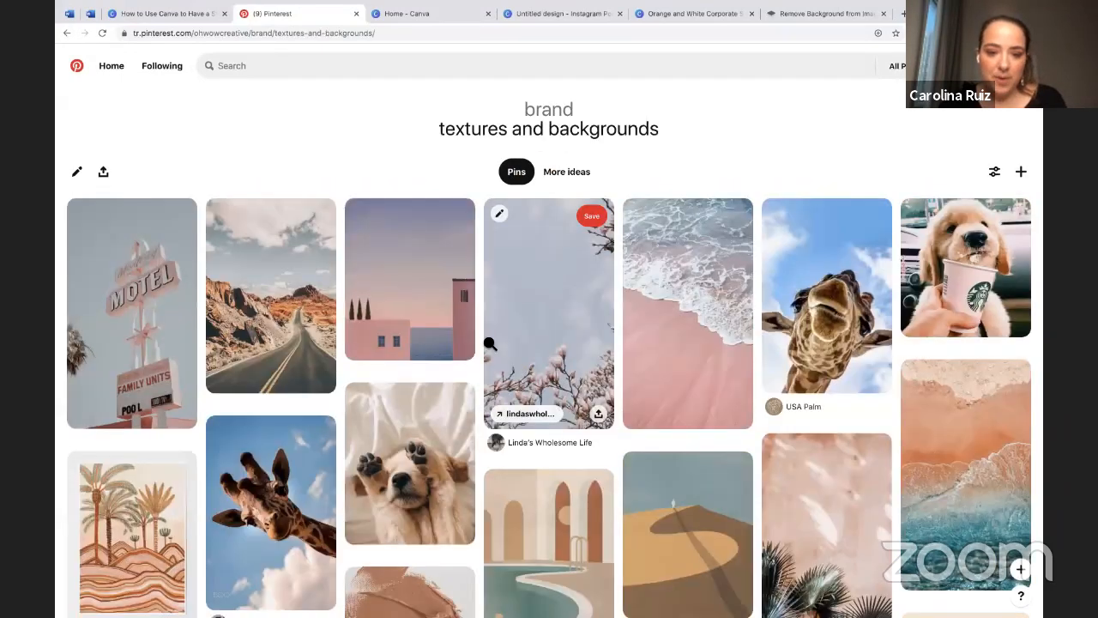
pyautogui.scroll(-3, 490, 344)
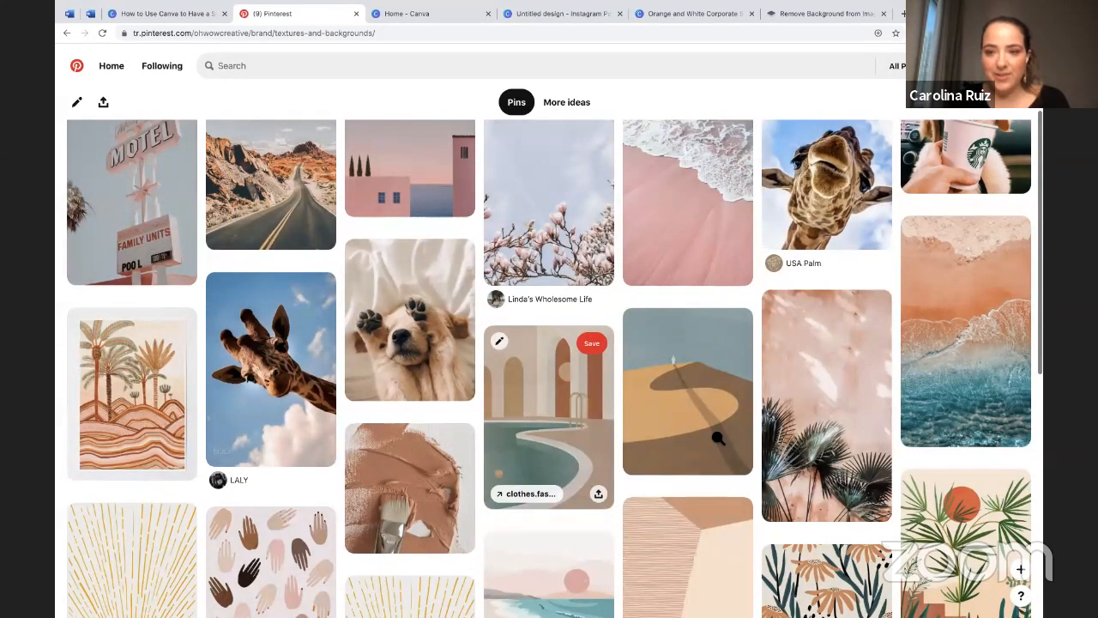
pyautogui.scroll(-1, 716, 438)
pyautogui.scroll(1, 716, 438)
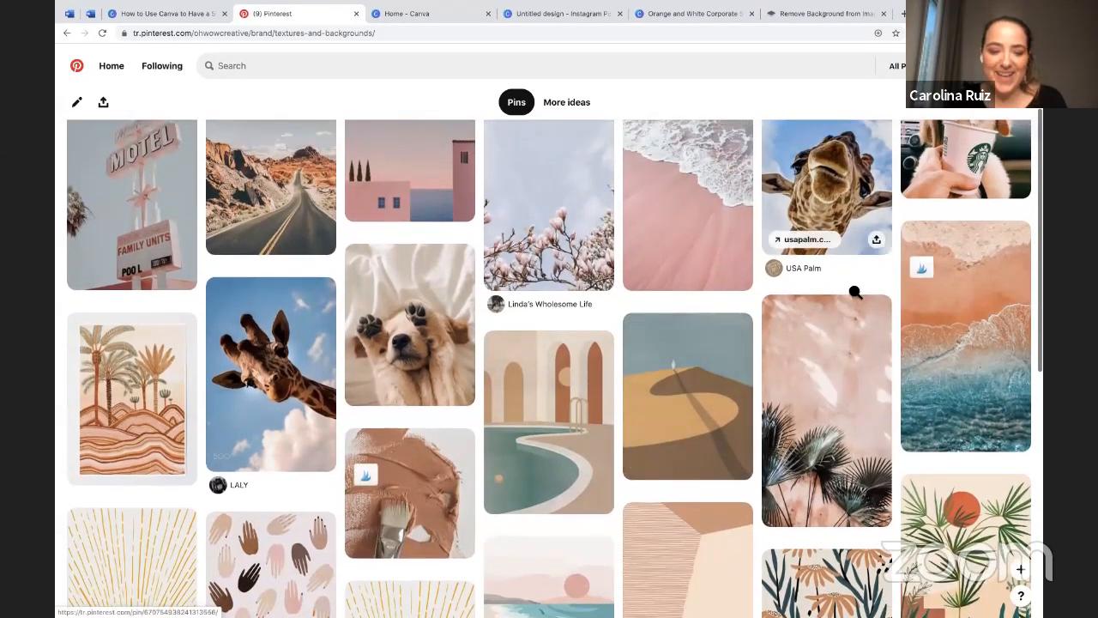
pyautogui.scroll(-5, 601, 378)
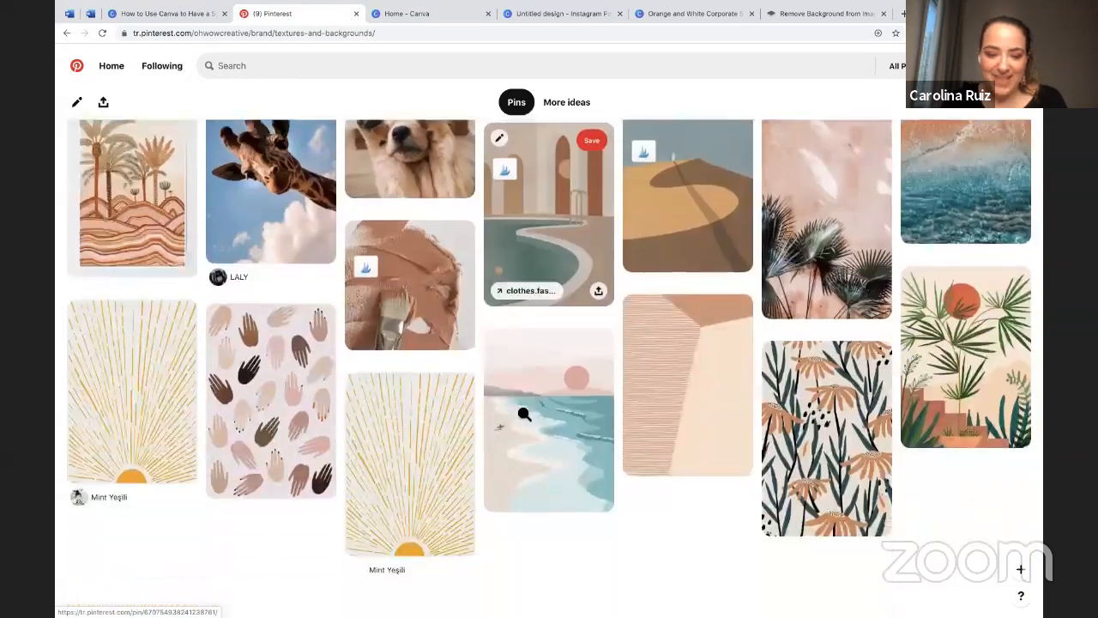
pyautogui.scroll(1, 526, 420)
pyautogui.scroll(6, 526, 421)
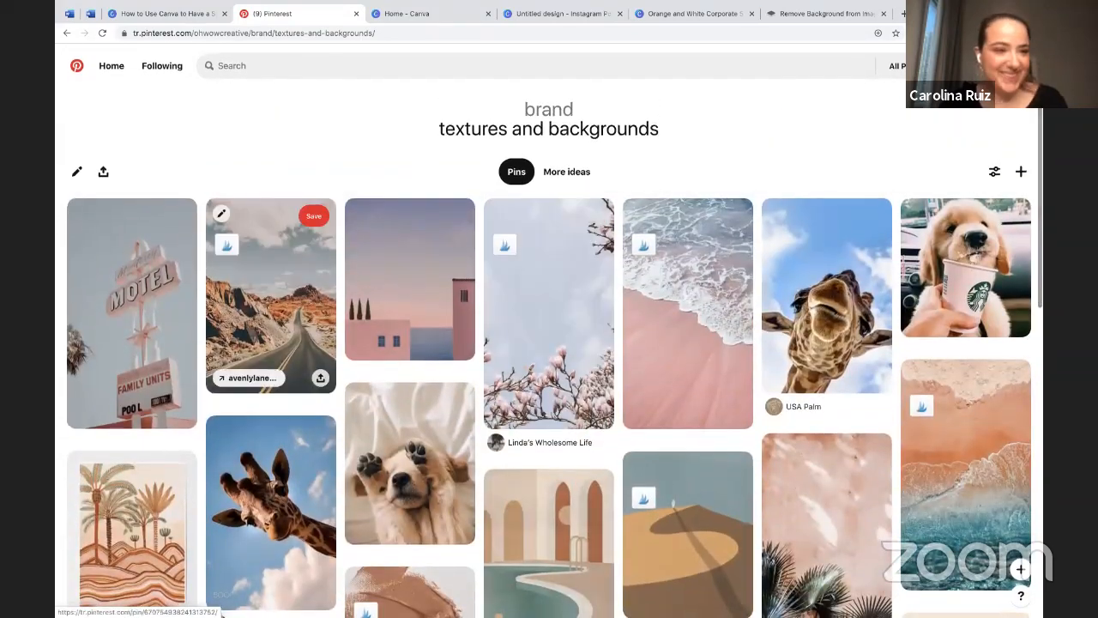